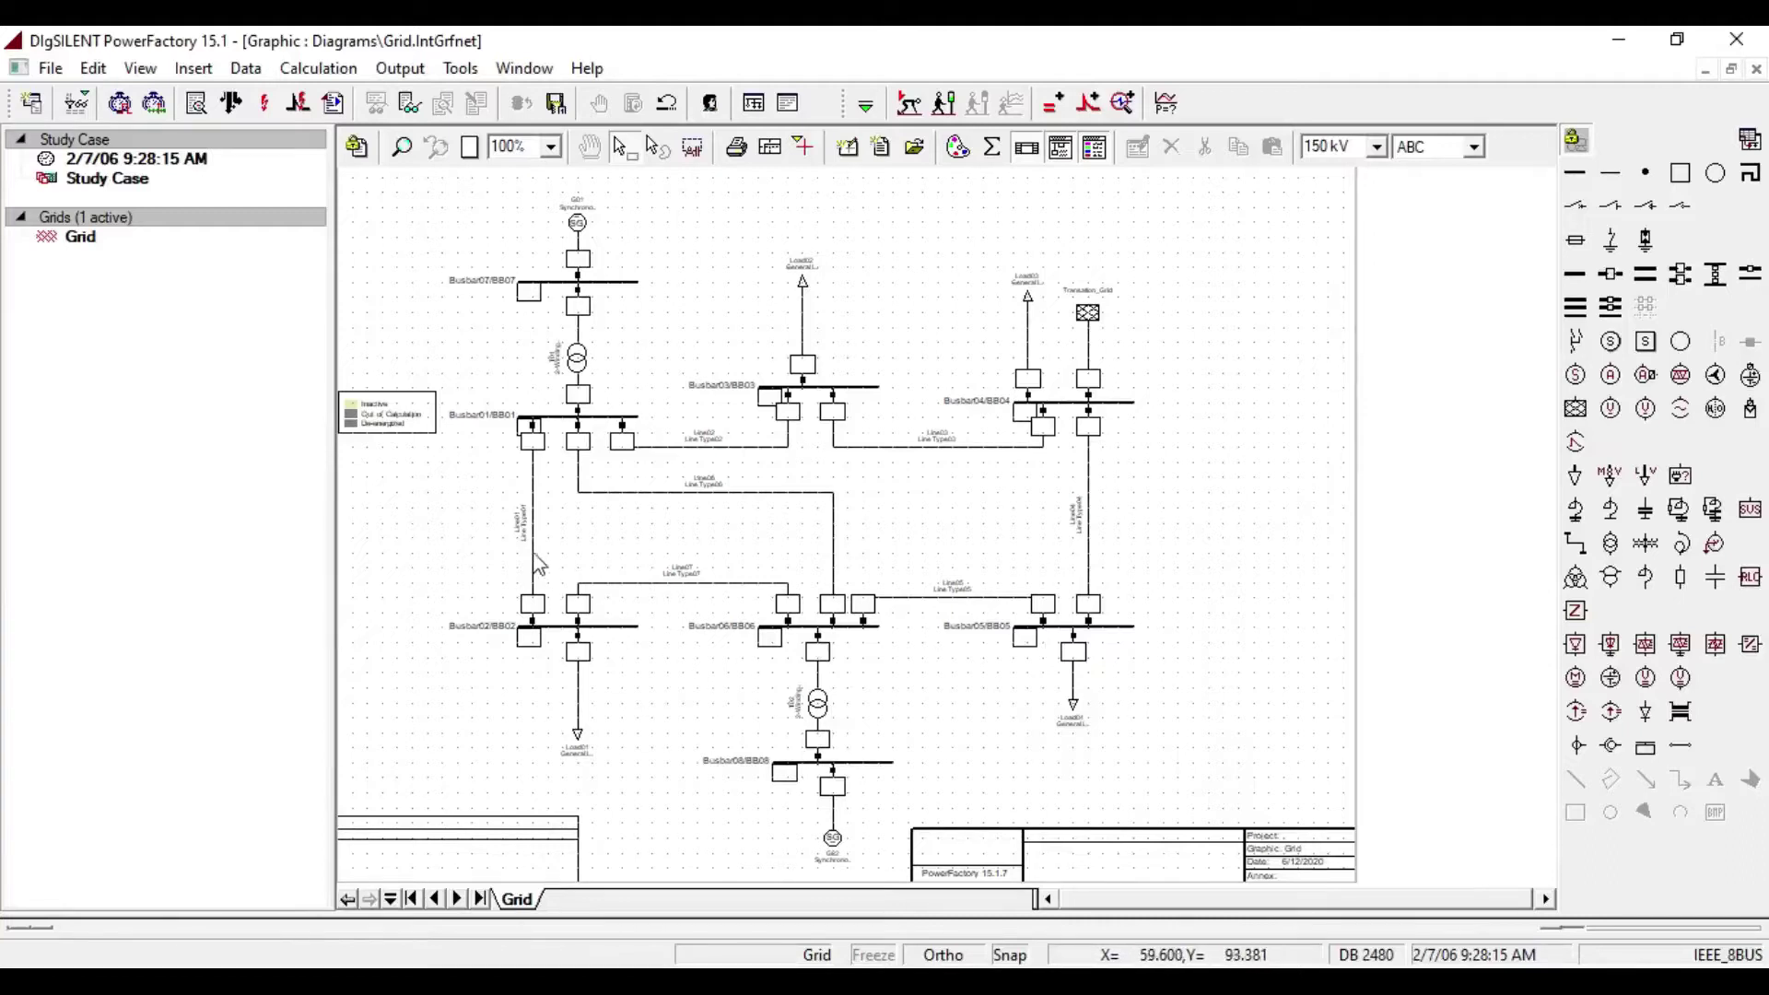
Run the balanced load flow calculation on the 8-bus grid.
{"action": "left_click", "coordinate": [233, 105]}
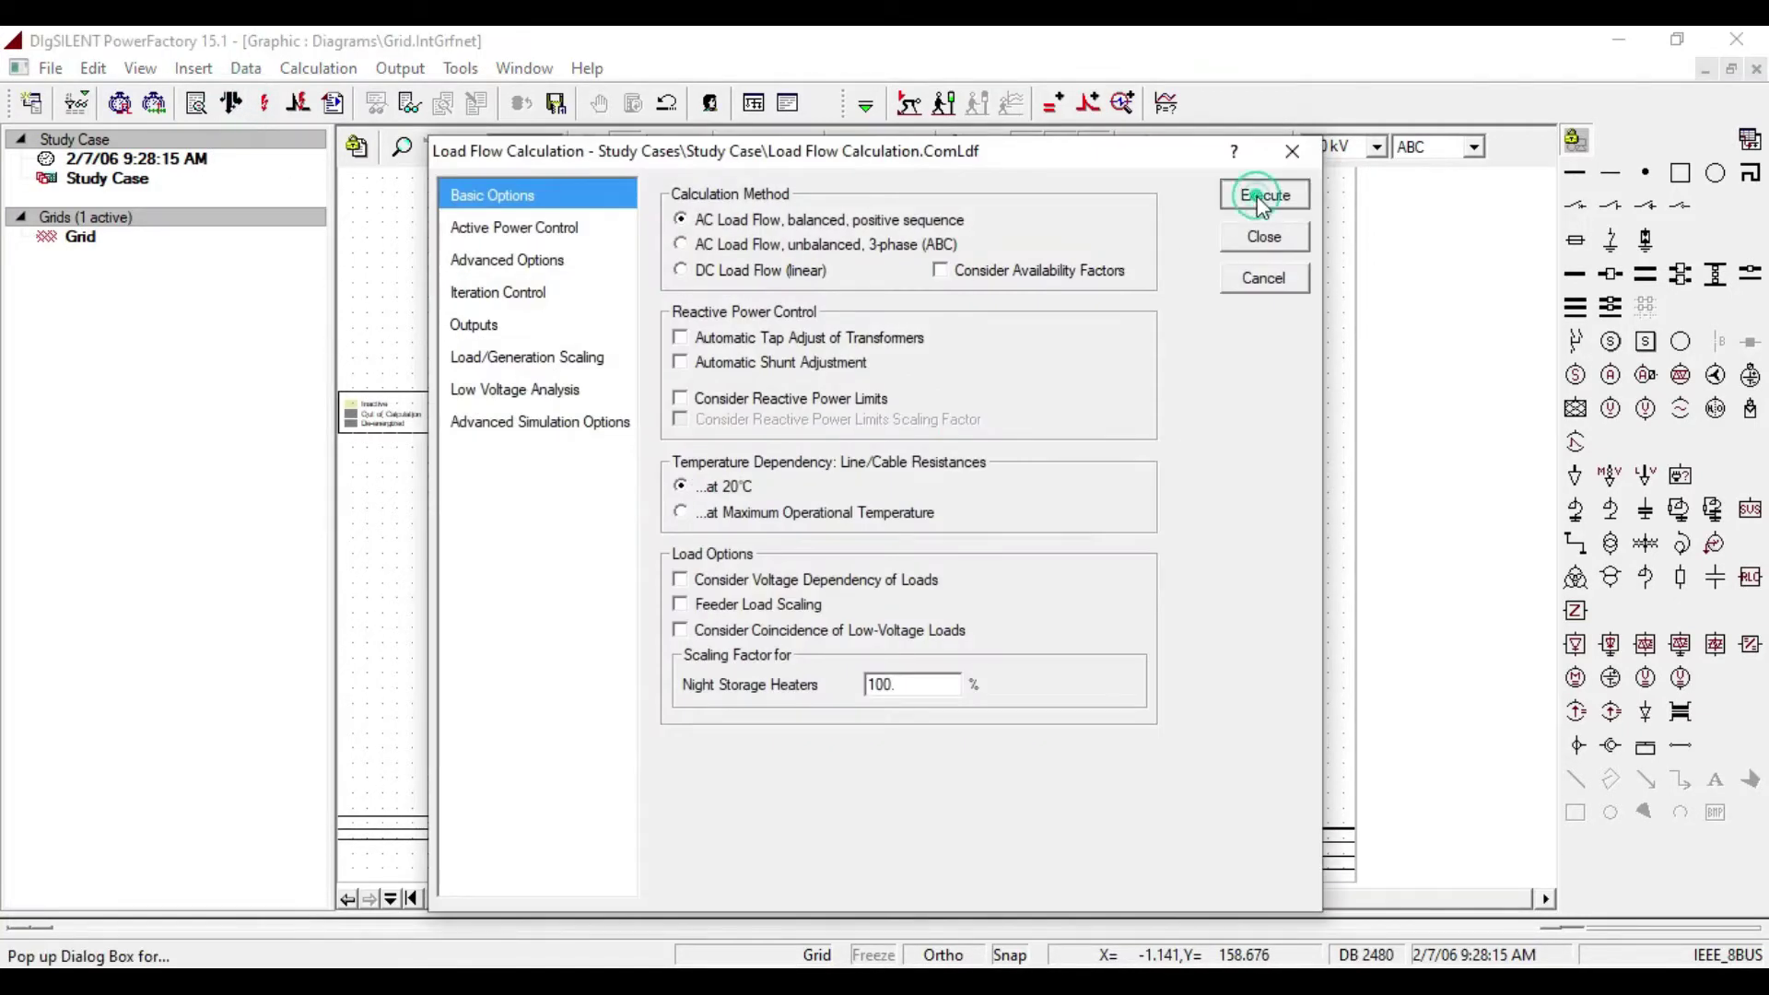
{"action": "left_click", "coordinate": [1263, 193]}
{"action": "left_click", "coordinate": [891, 723]}
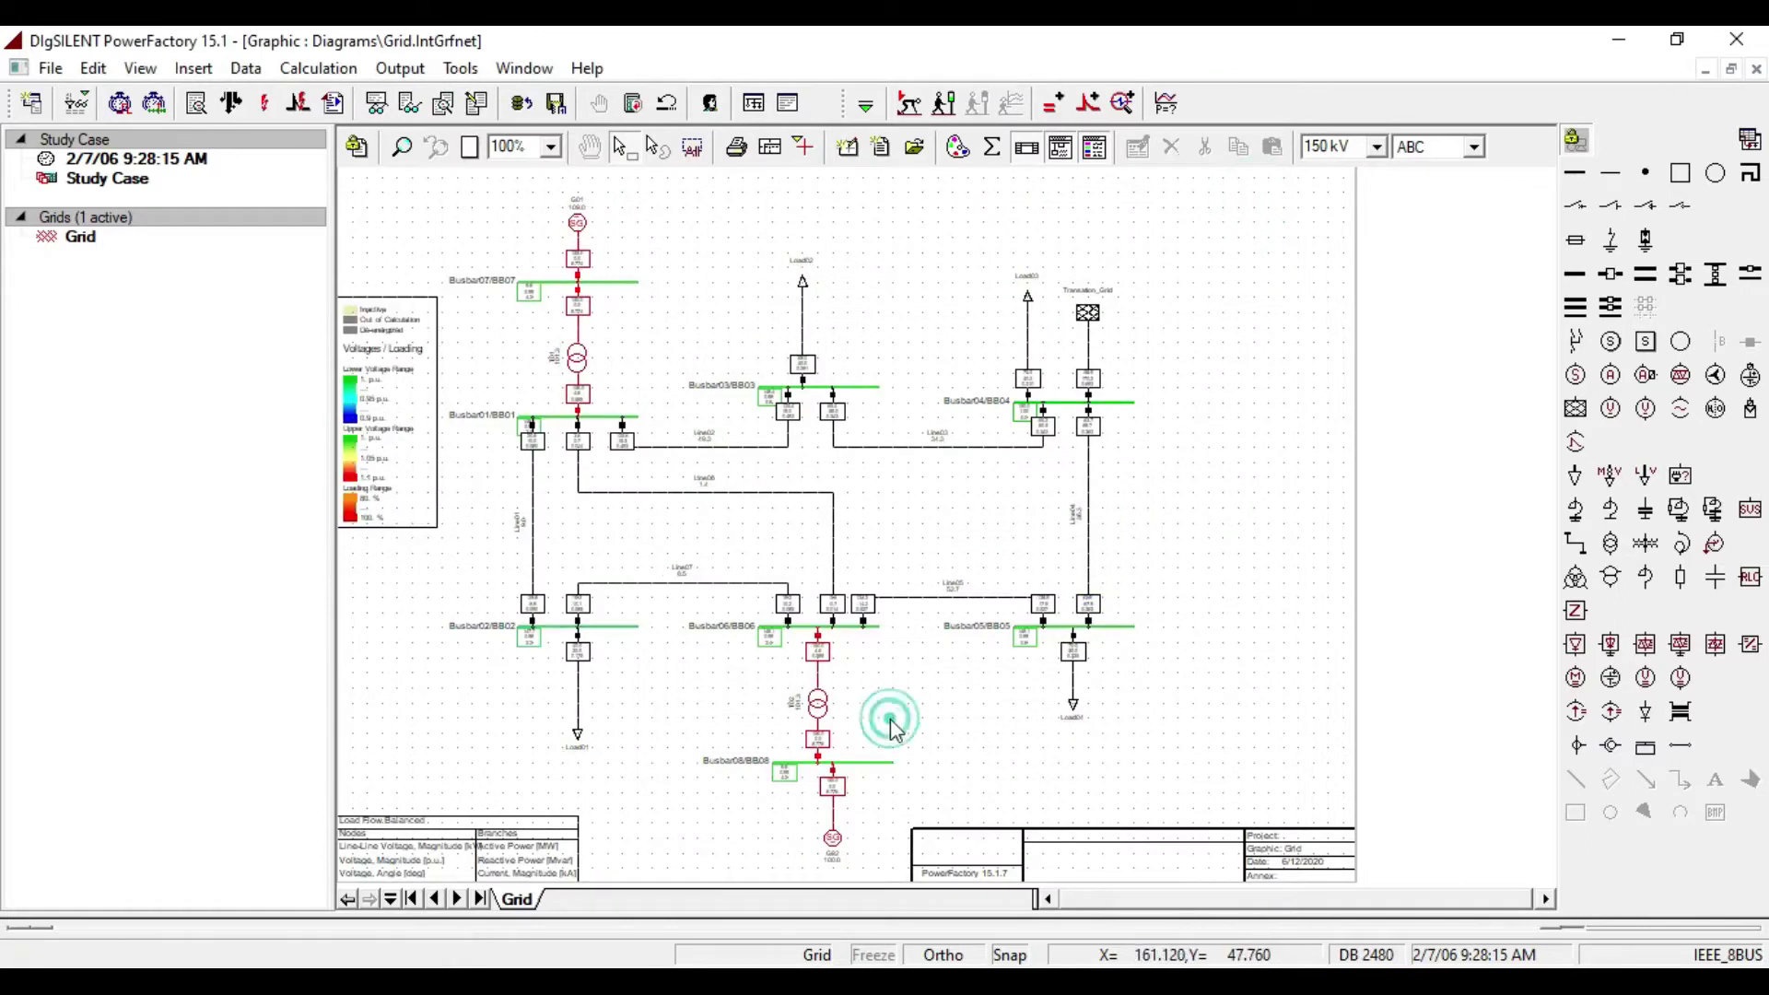
Select Busbar07 on the results diagram to inspect it, then clear the selection.
{"action": "left_click", "coordinate": [639, 263]}
{"action": "left_click", "coordinate": [518, 281]}
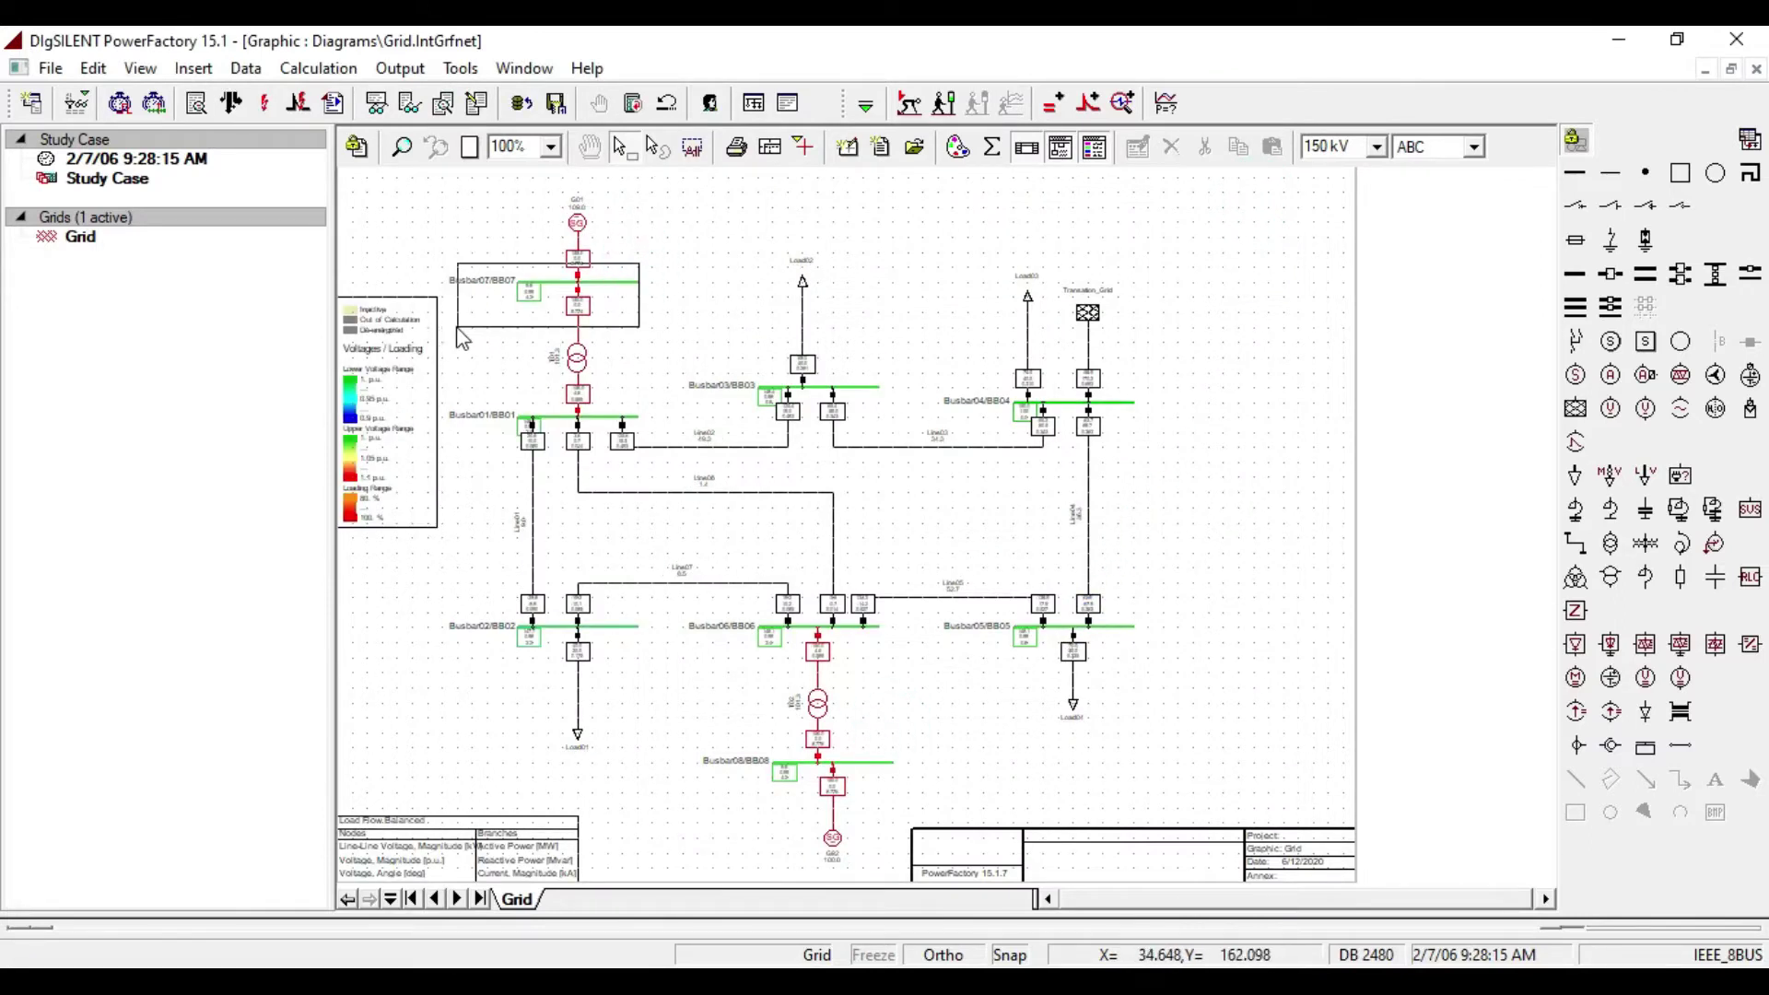
{"action": "left_click", "coordinate": [944, 760]}
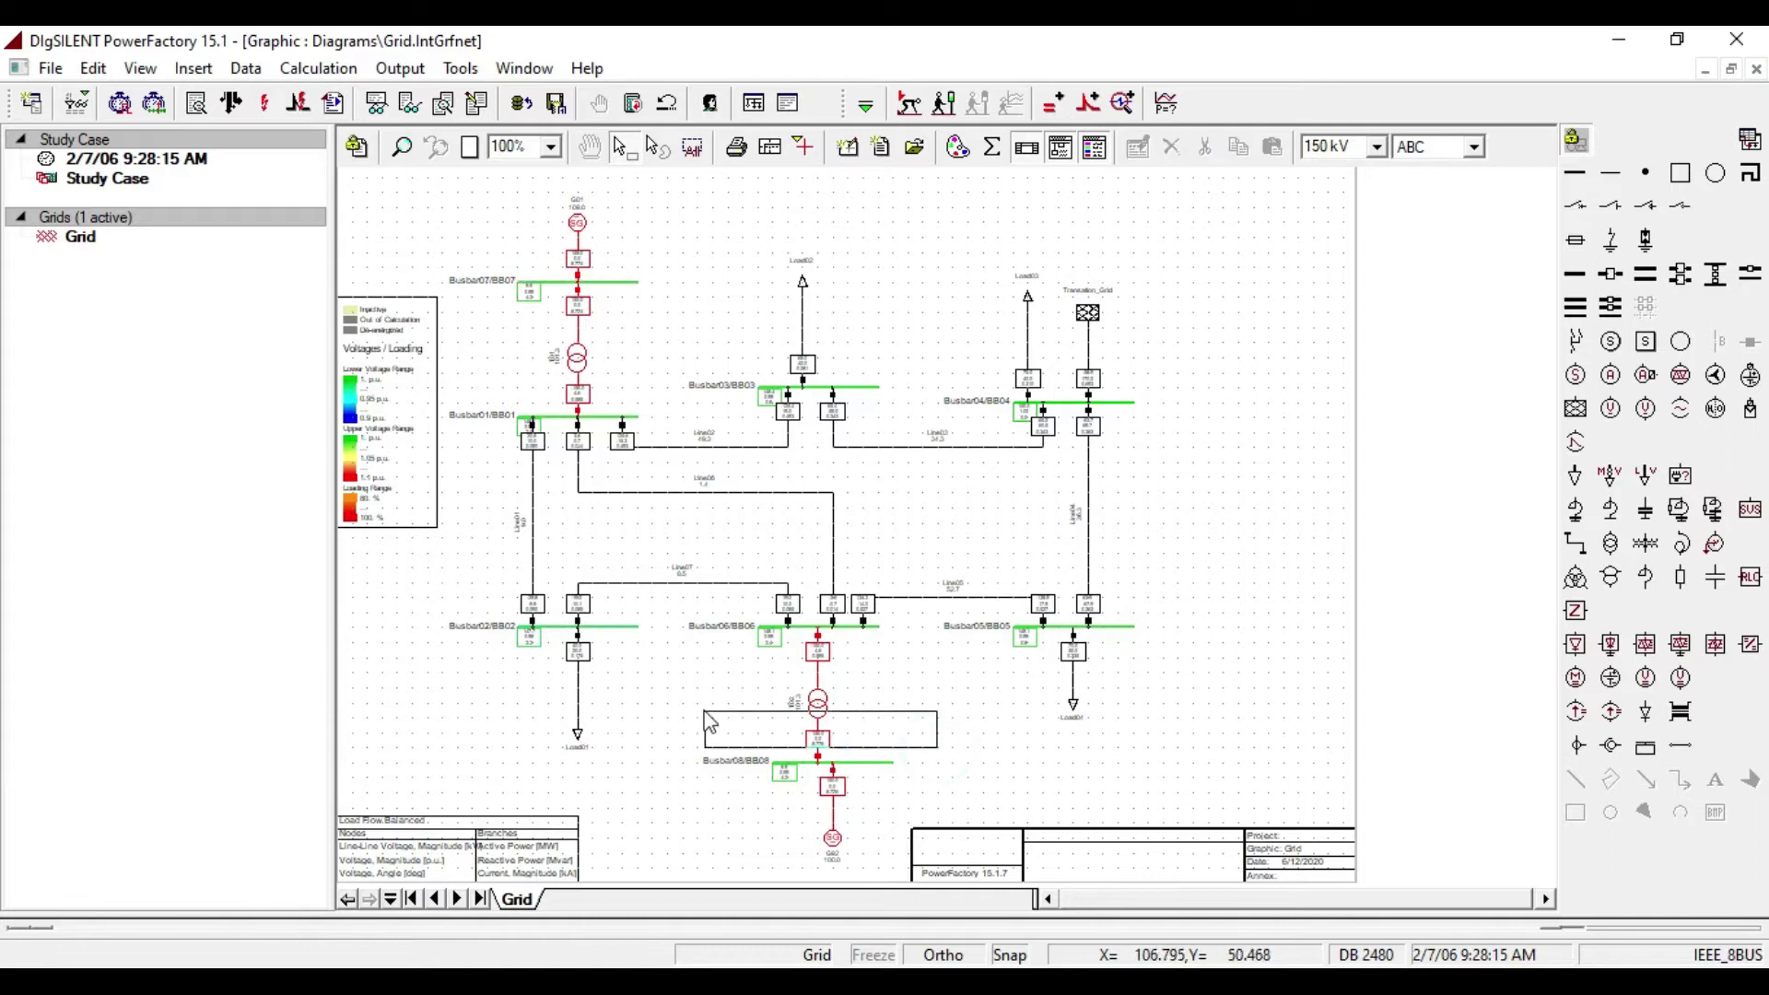
{"action": "left_click", "coordinate": [687, 700]}
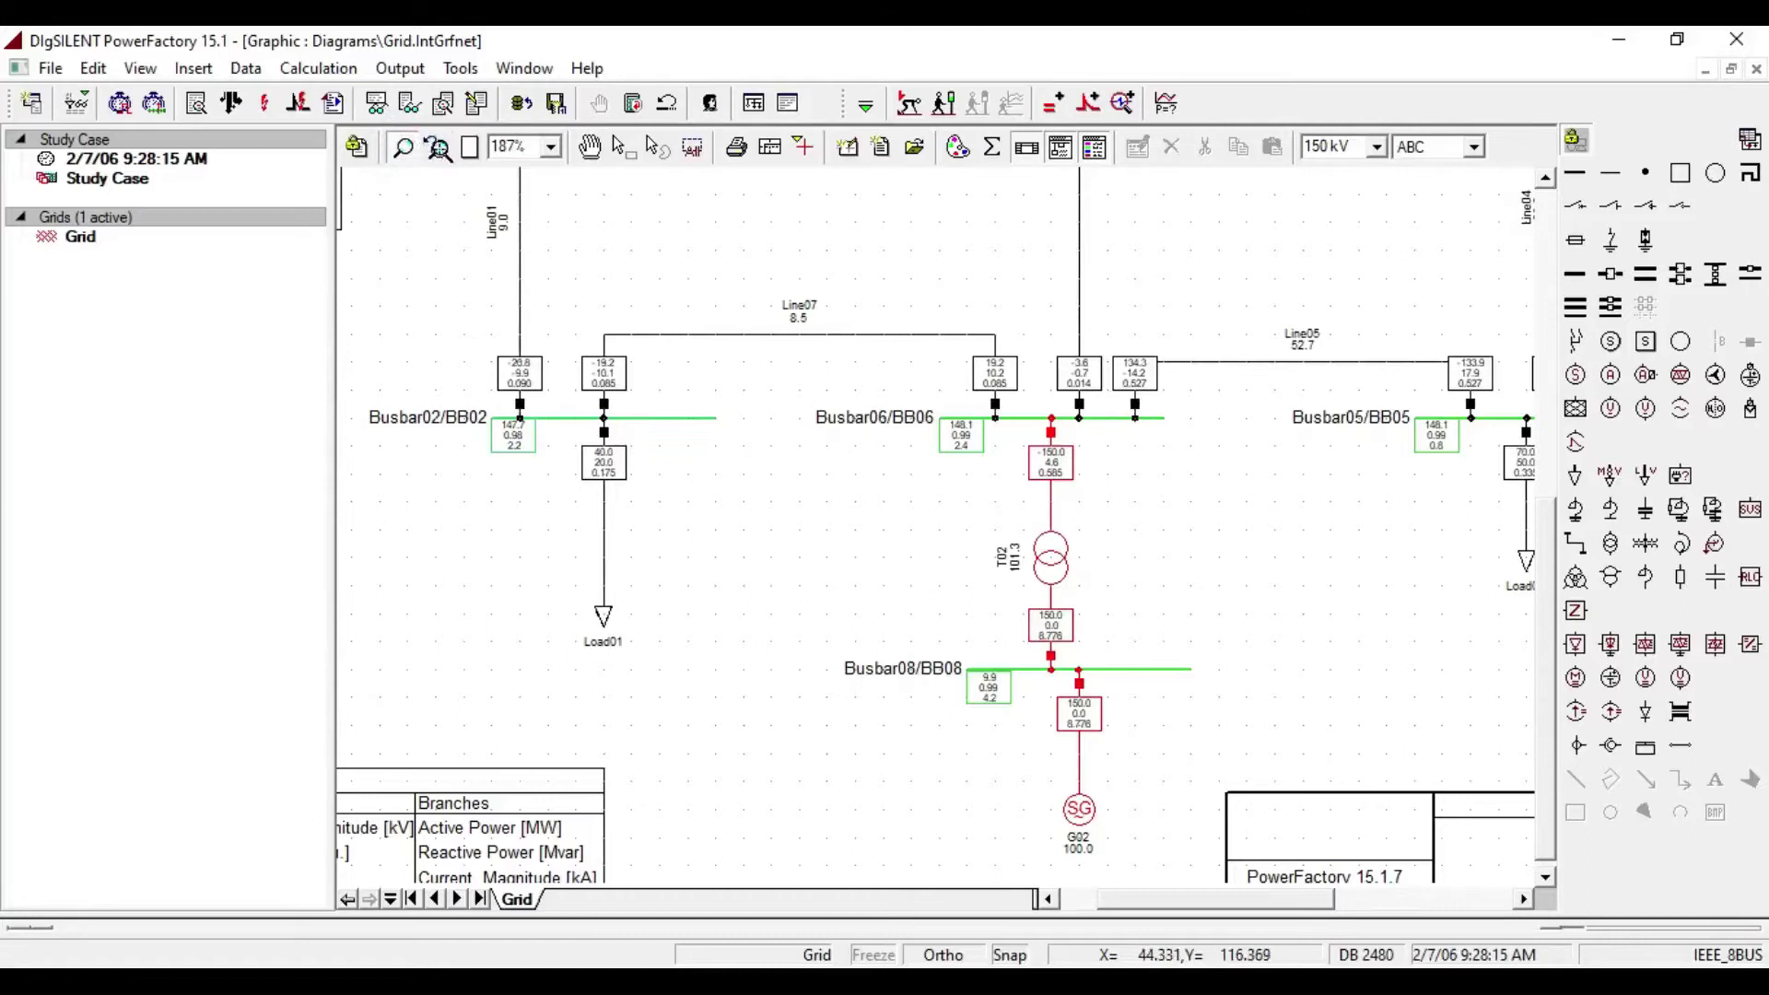
{"action": "left_click", "coordinate": [436, 147]}
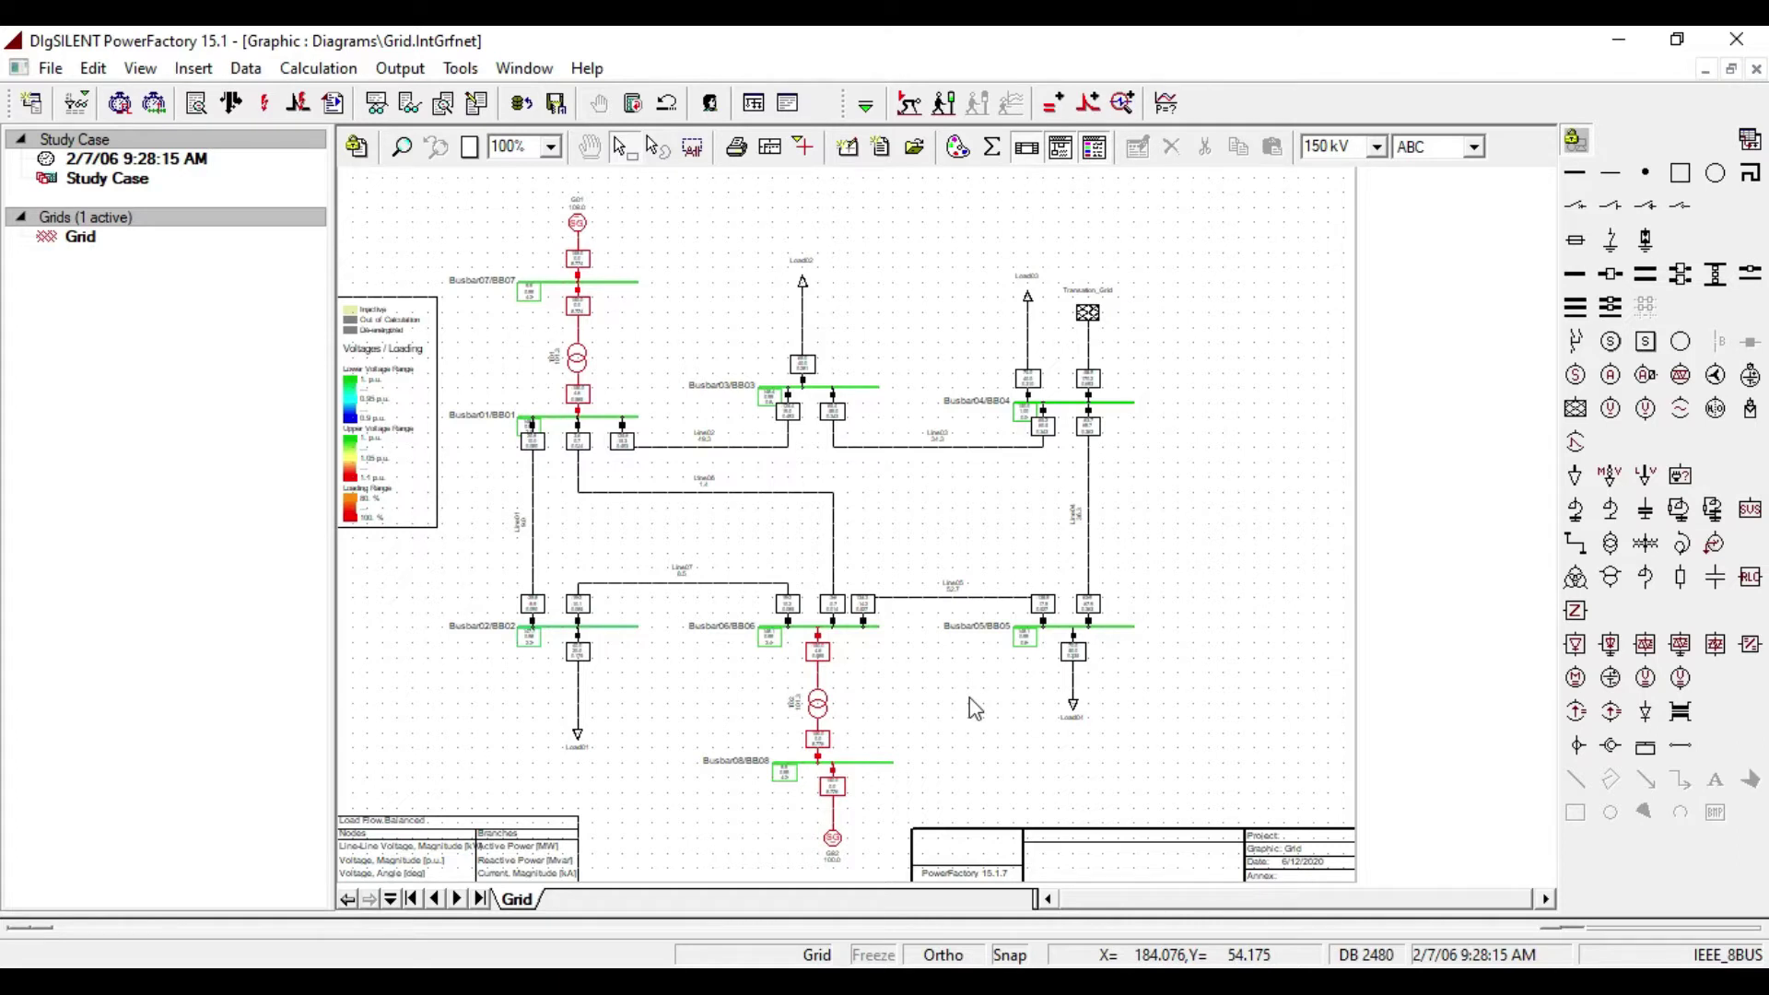
Select generator G01 and the two transformers to check their loading.
{"action": "left_click", "coordinate": [583, 222]}
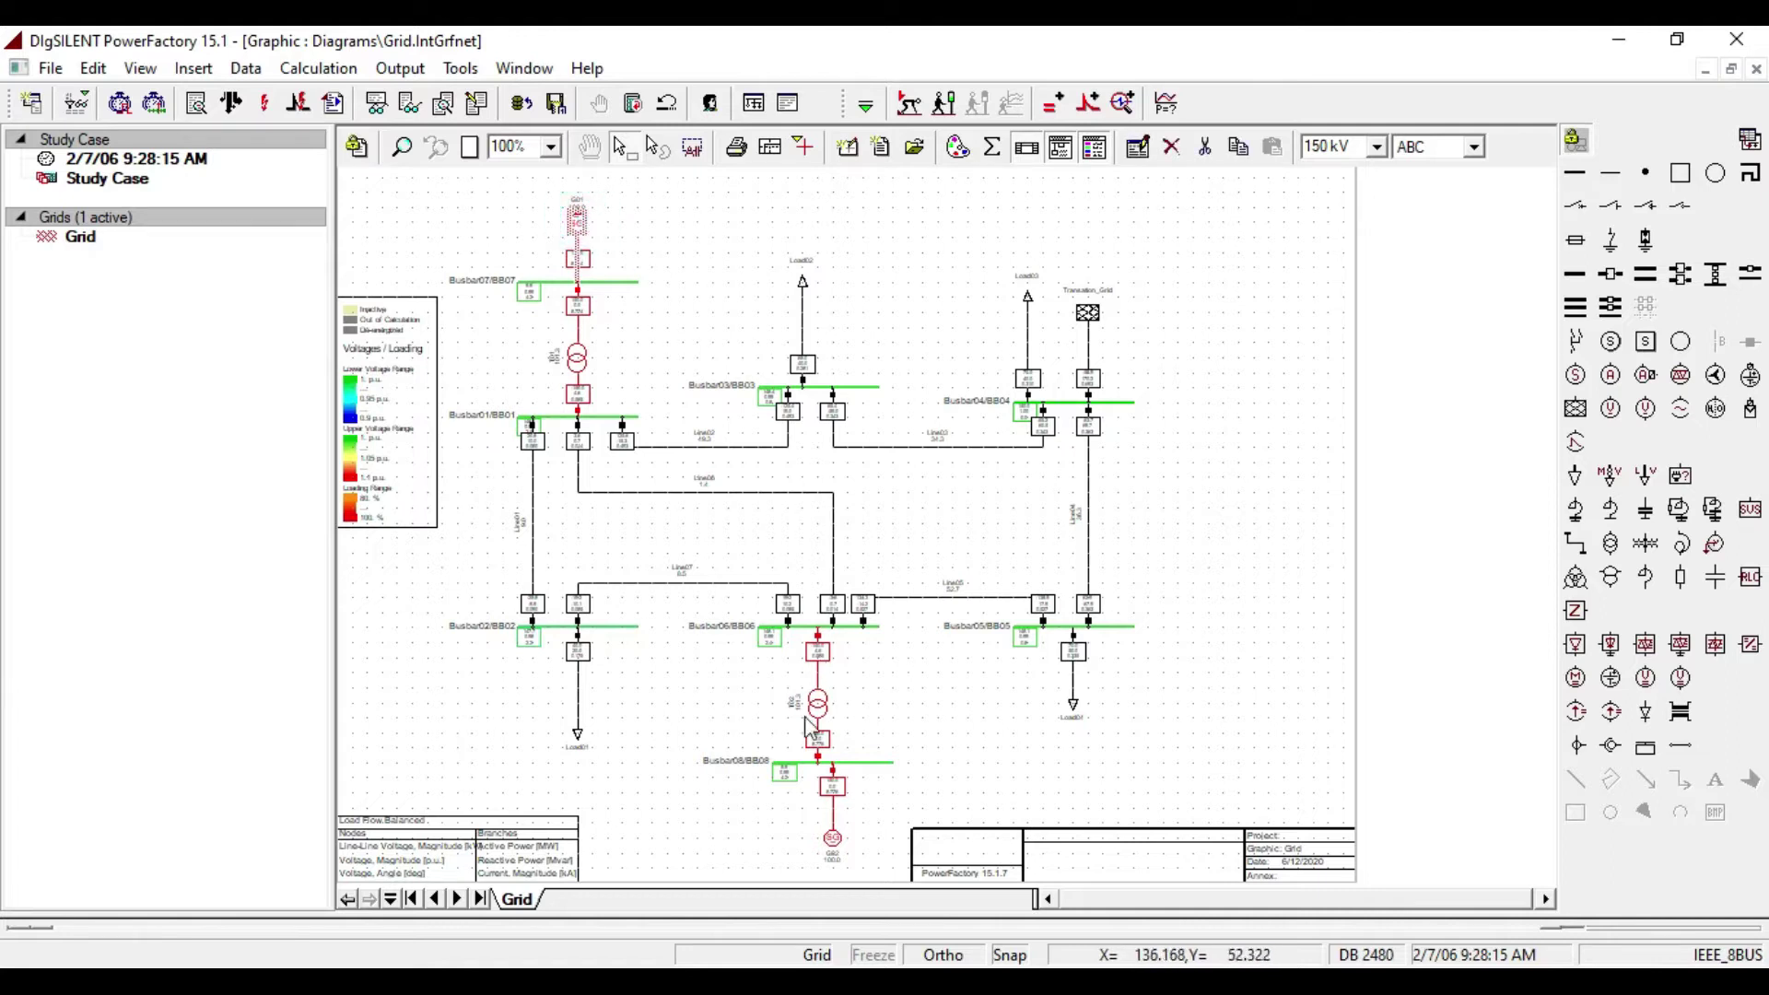
{"action": "left_click", "coordinate": [832, 837]}
{"action": "left_click", "coordinate": [815, 707]}
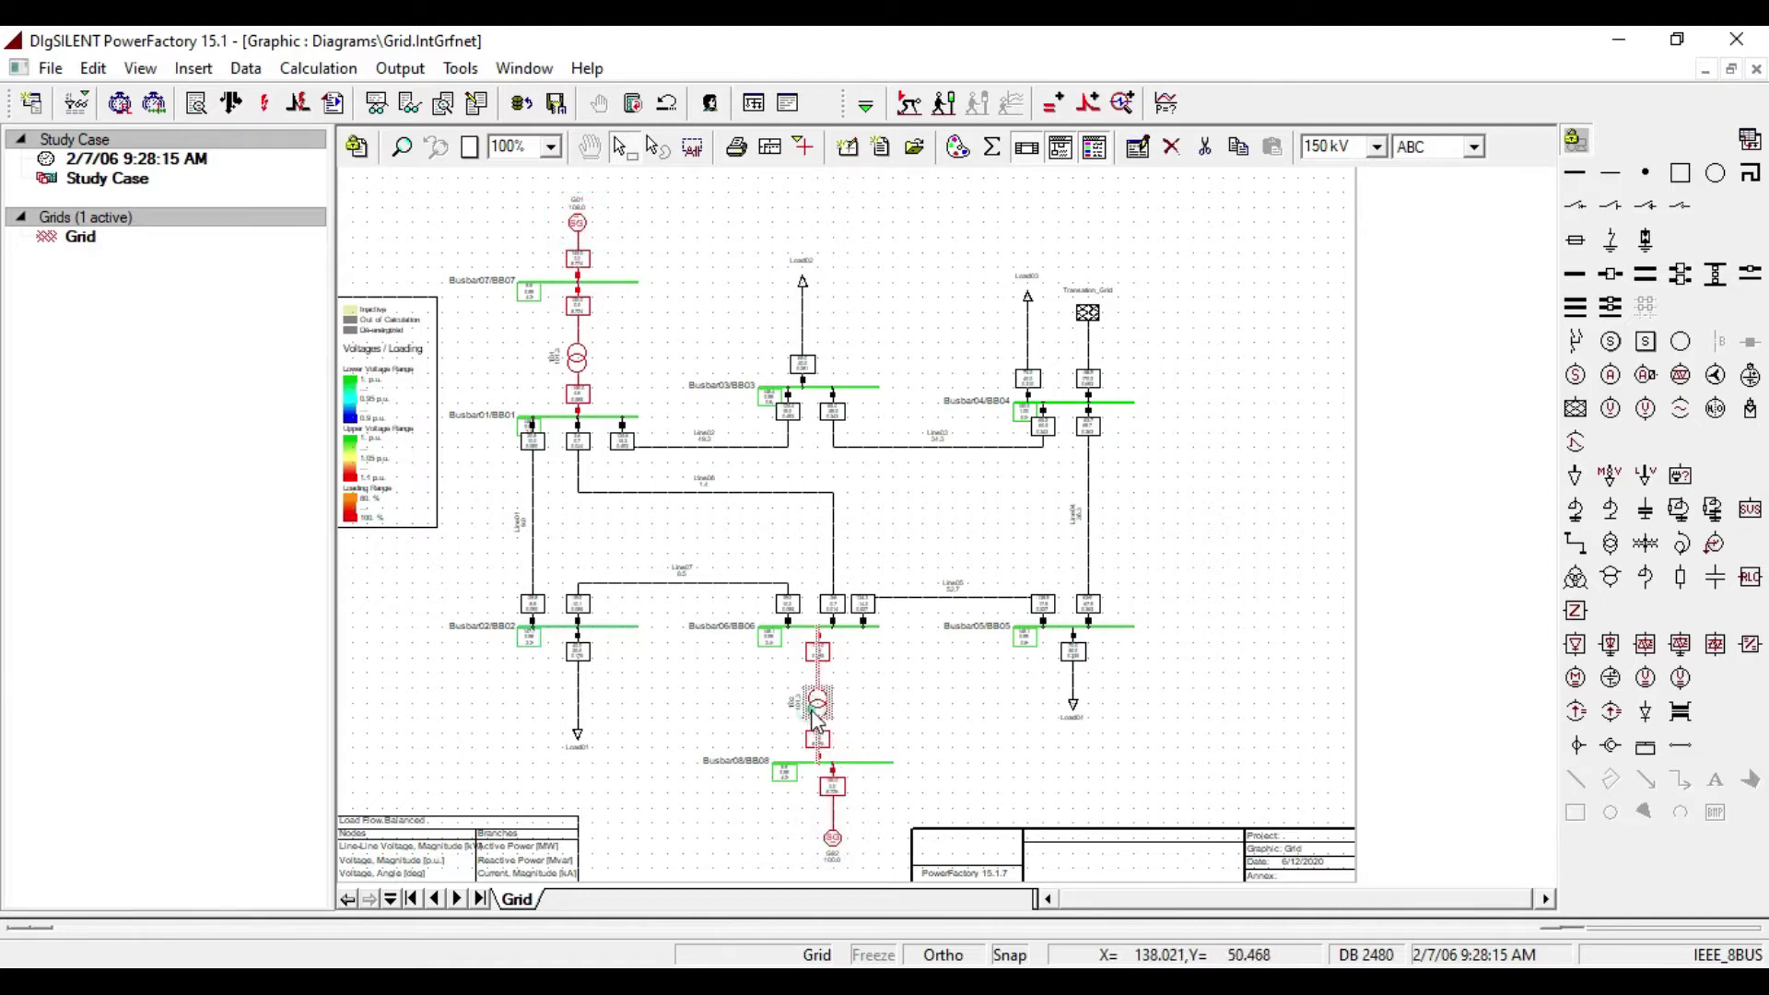
{"action": "left_click", "coordinate": [577, 359]}
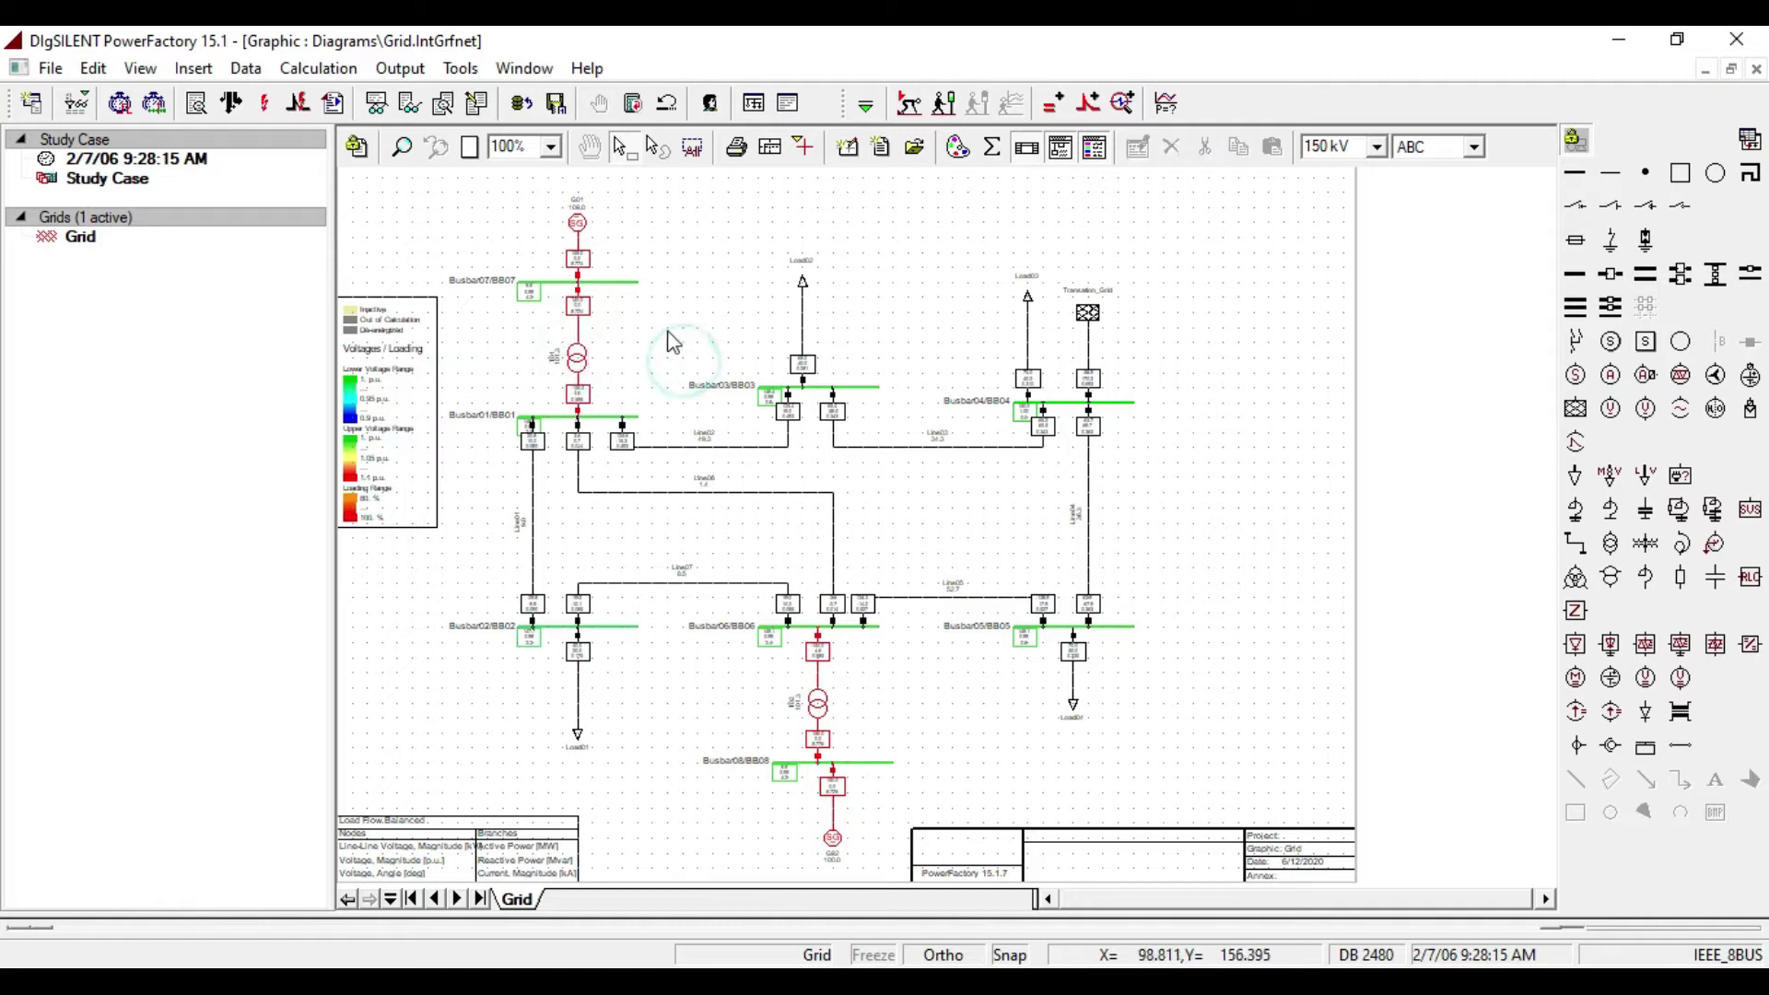
Change generator G01's Active Power from 150 MW to 100 MW.
{"action": "double_click", "coordinate": [578, 225]}
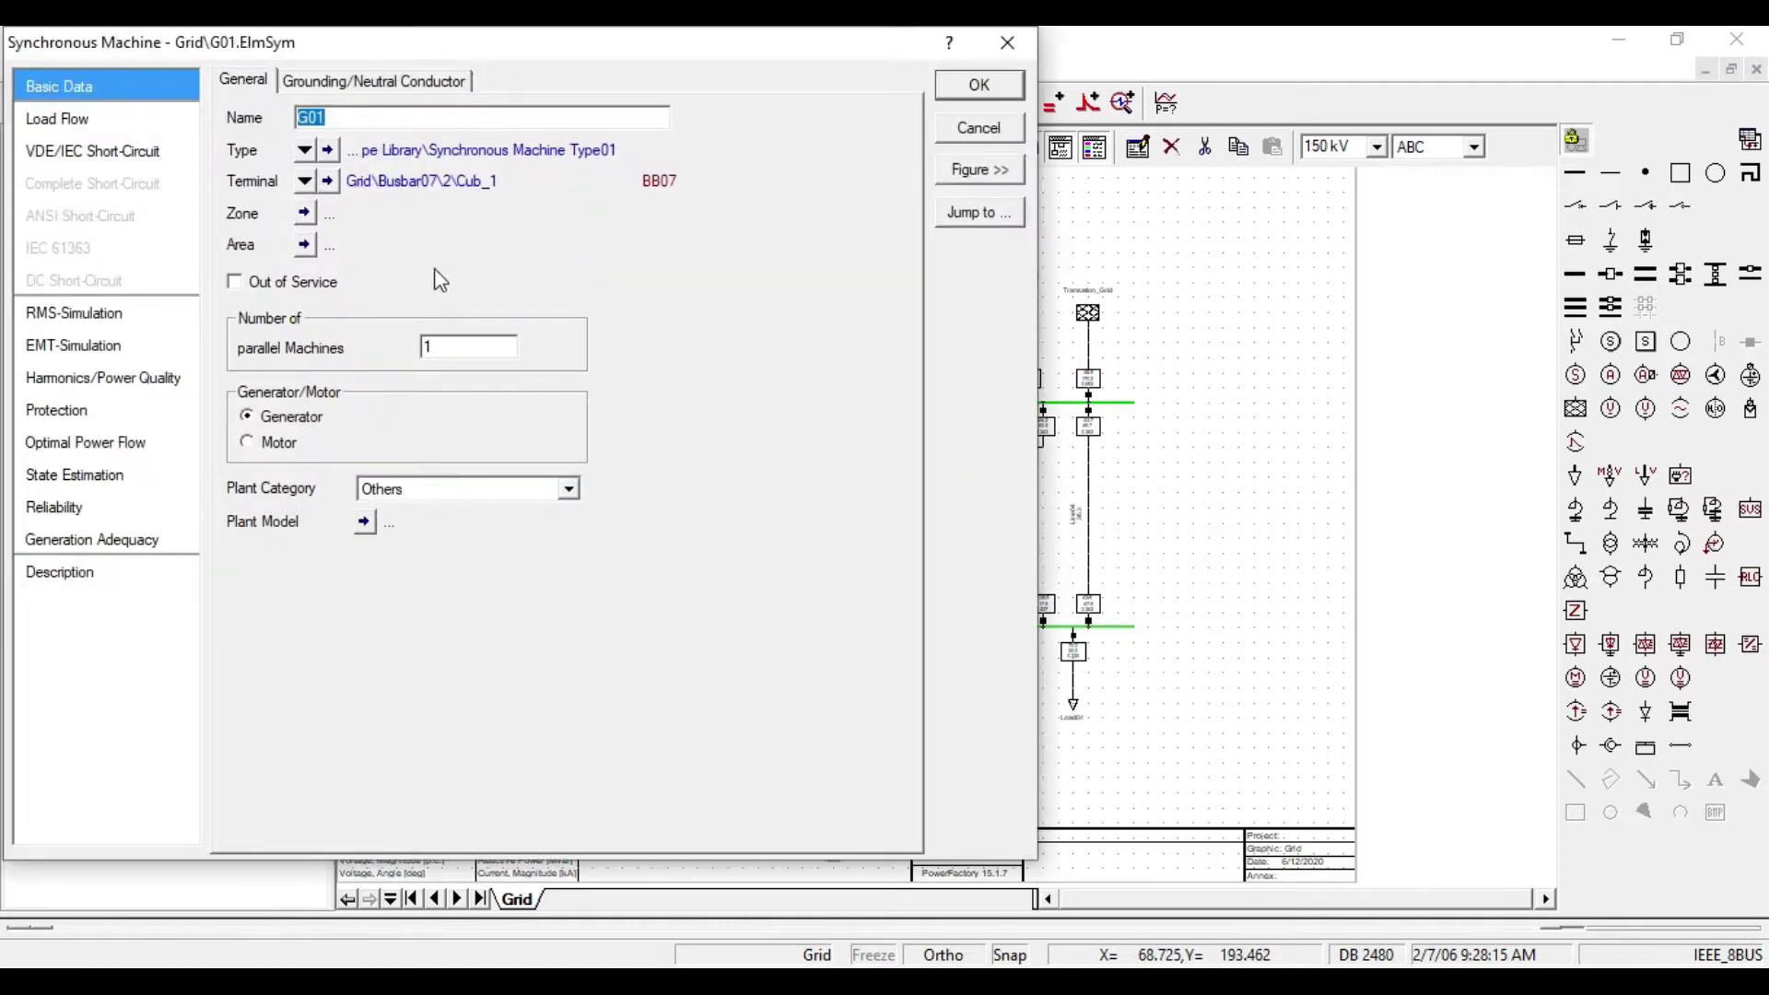
{"action": "left_click", "coordinate": [39, 113]}
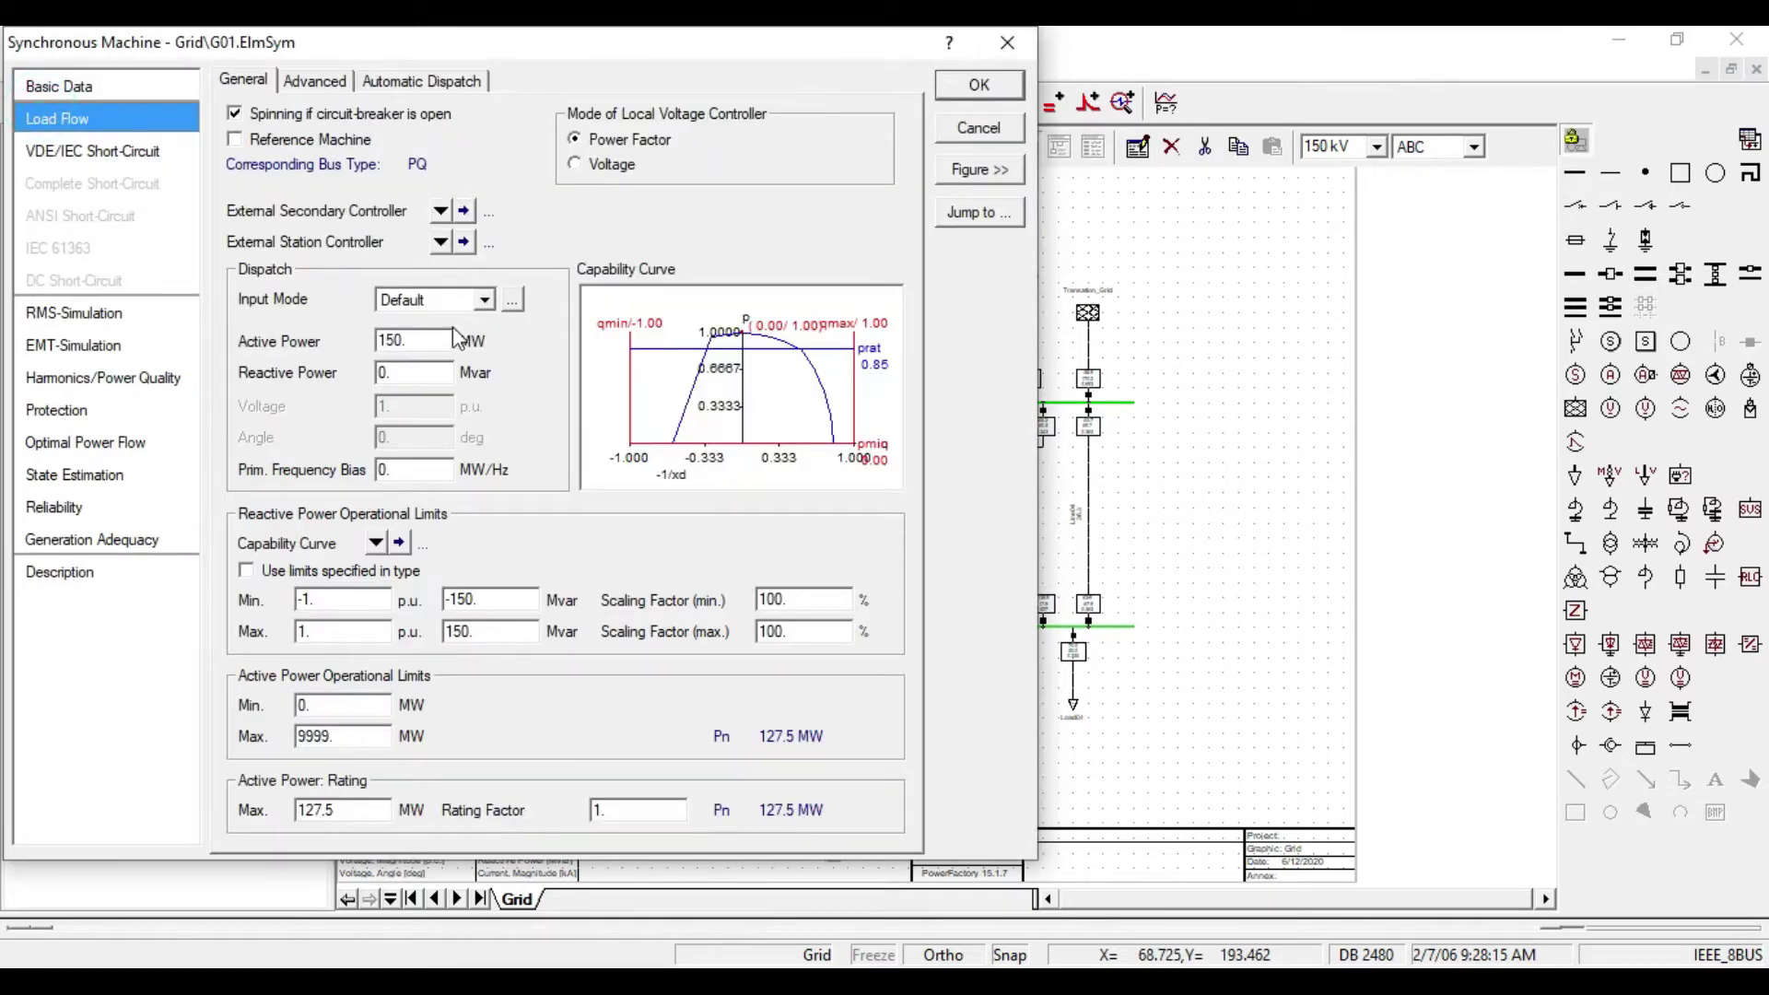
{"action": "left_click_drag", "start_coordinate": [442, 342], "coordinate": [368, 346]}
{"action": "left_click_drag", "start_coordinate": [366, 805], "coordinate": [249, 823]}
{"action": "left_click_drag", "start_coordinate": [442, 342], "coordinate": [361, 339]}
{"action": "double_click", "coordinate": [403, 370]}
Confirm G01's 100 MW dispatch and rerun the load flow.
{"action": "left_click", "coordinate": [979, 84]}
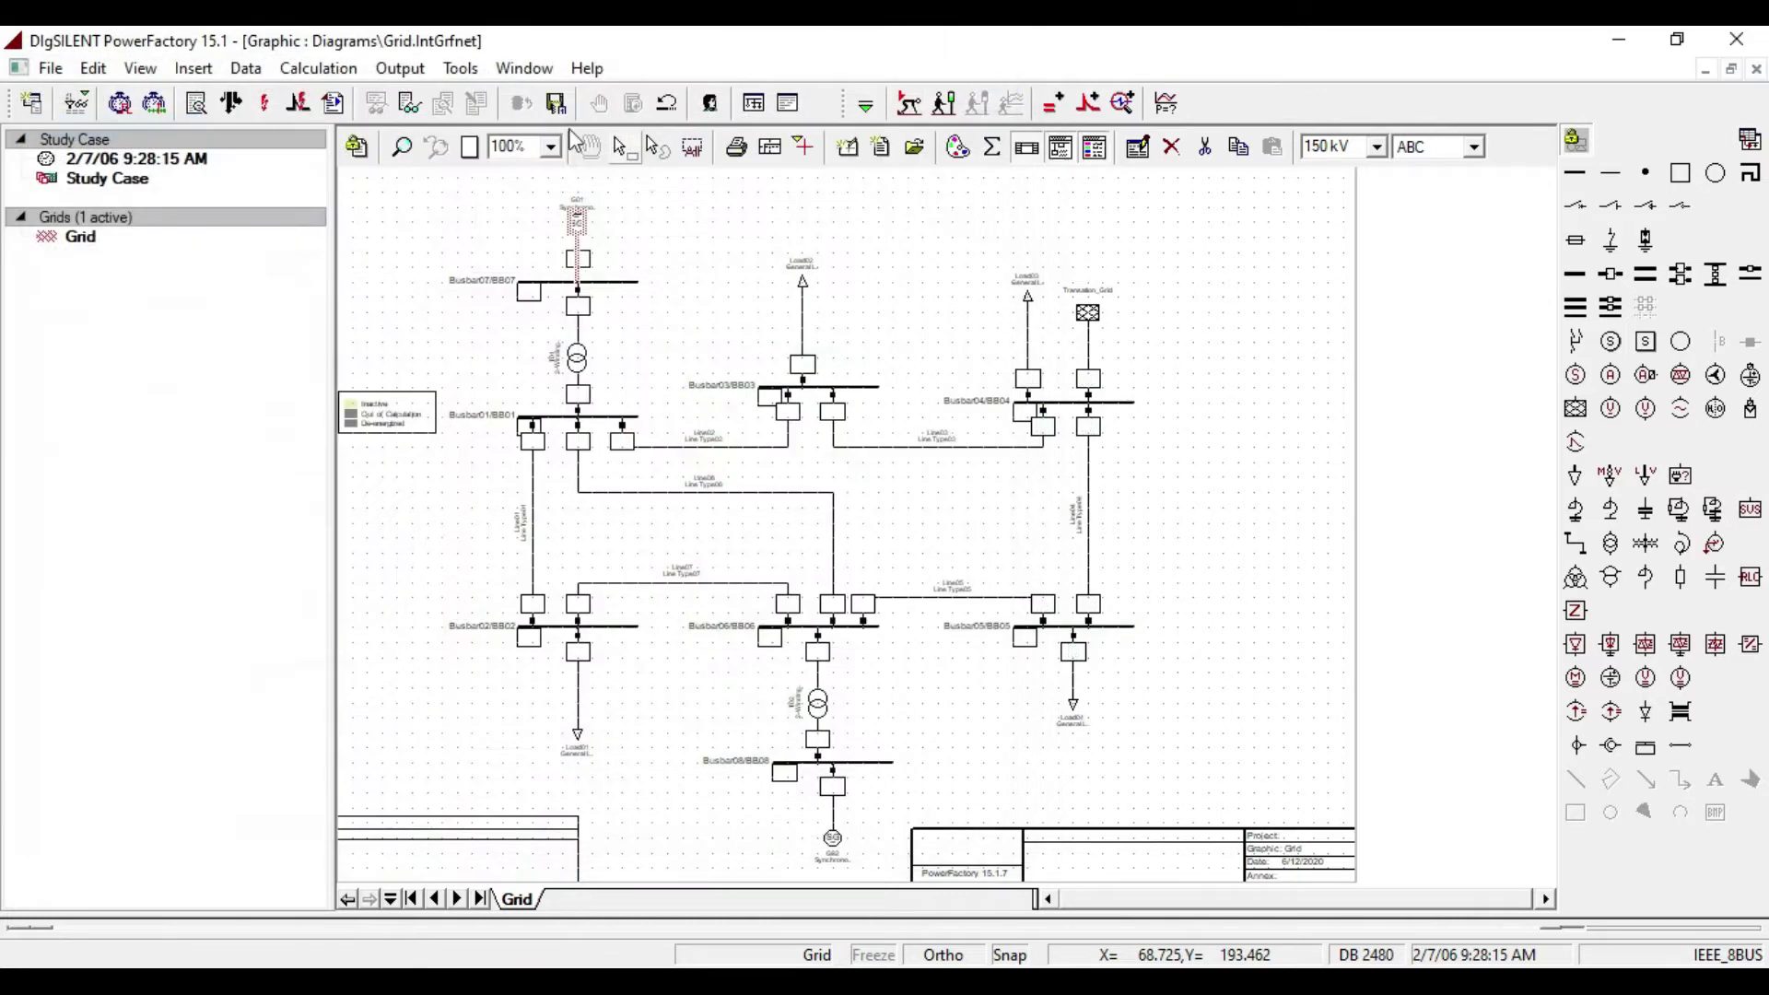
{"action": "left_click", "coordinate": [230, 102]}
{"action": "left_click", "coordinate": [1271, 195]}
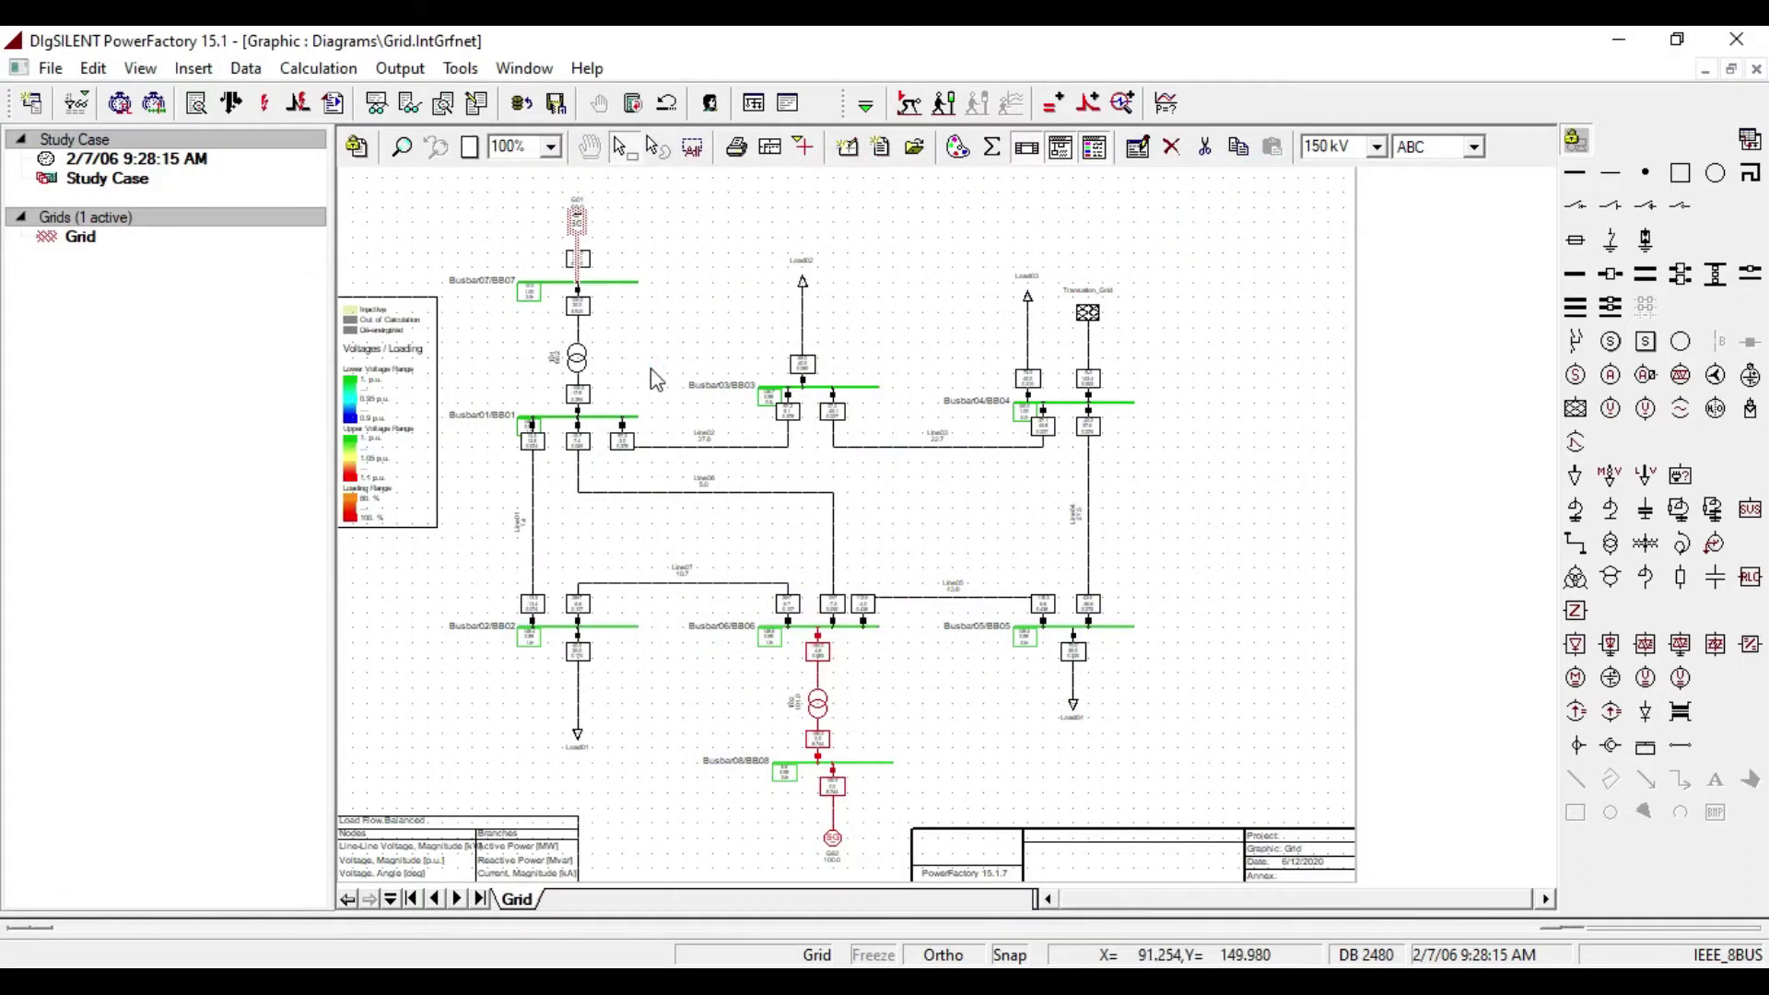
Set generator G02's Active Power to 110 MW on its Load Flow page.
{"action": "left_click", "coordinate": [656, 379]}
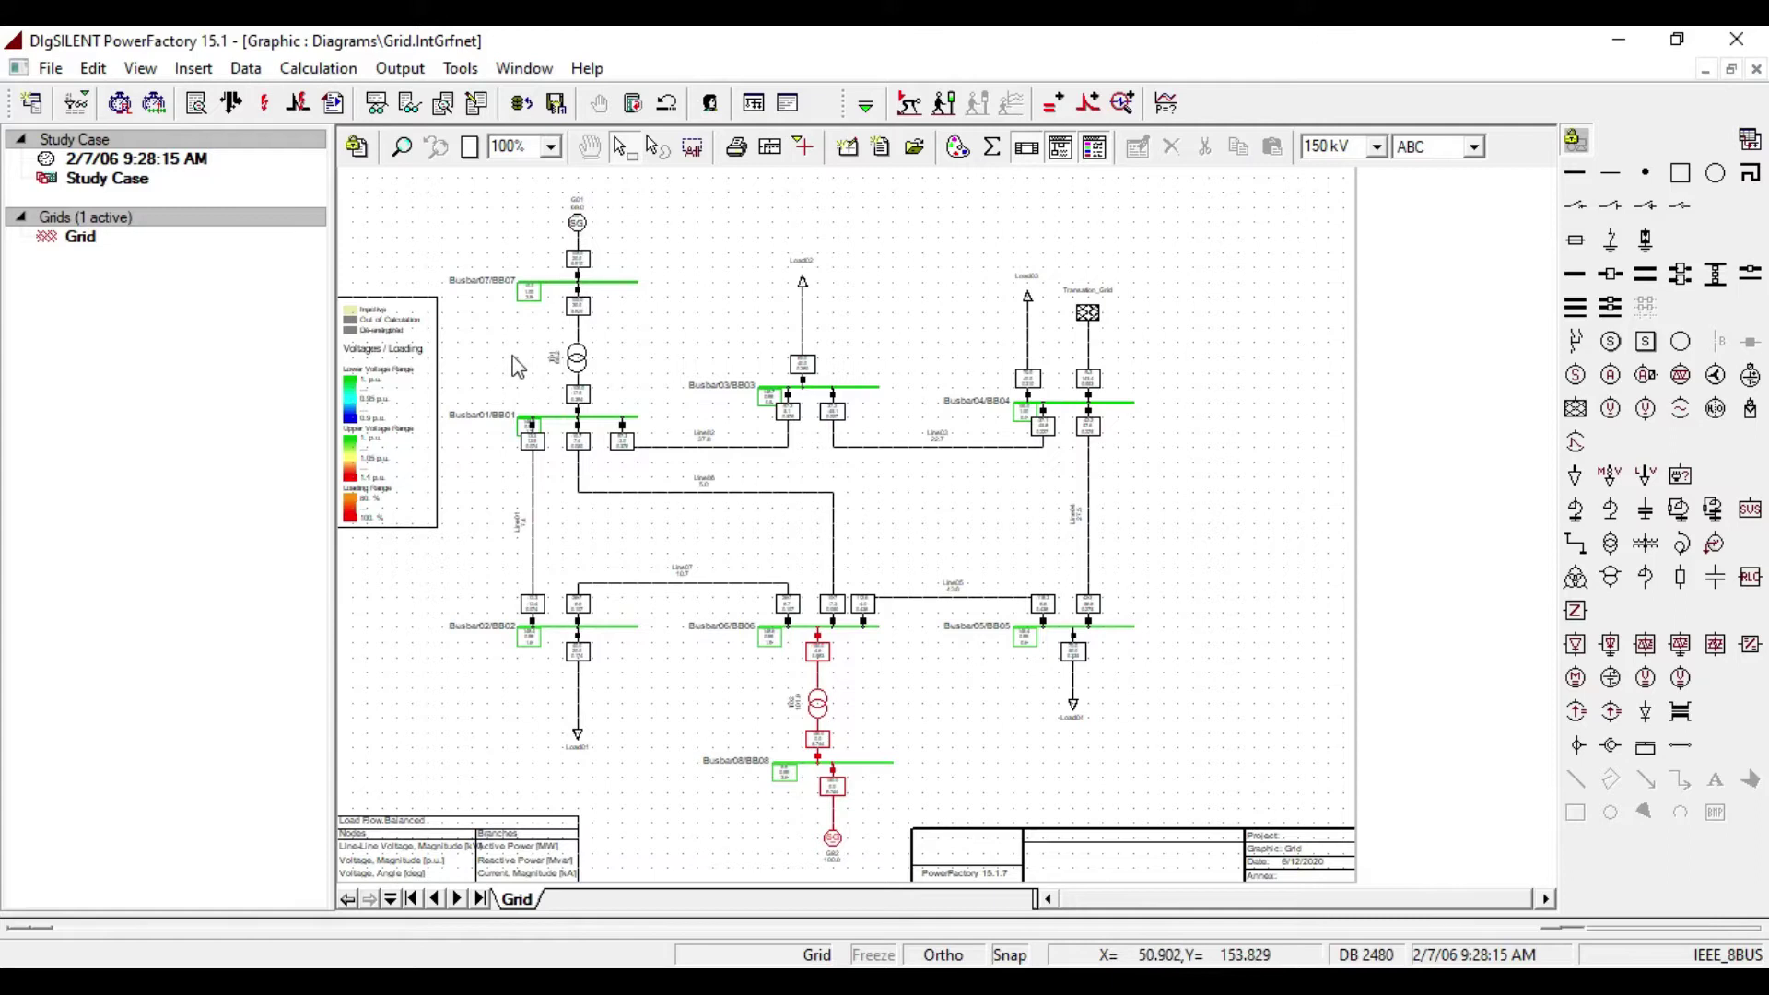
{"action": "double_click", "coordinate": [832, 840]}
{"action": "left_click", "coordinate": [88, 120]}
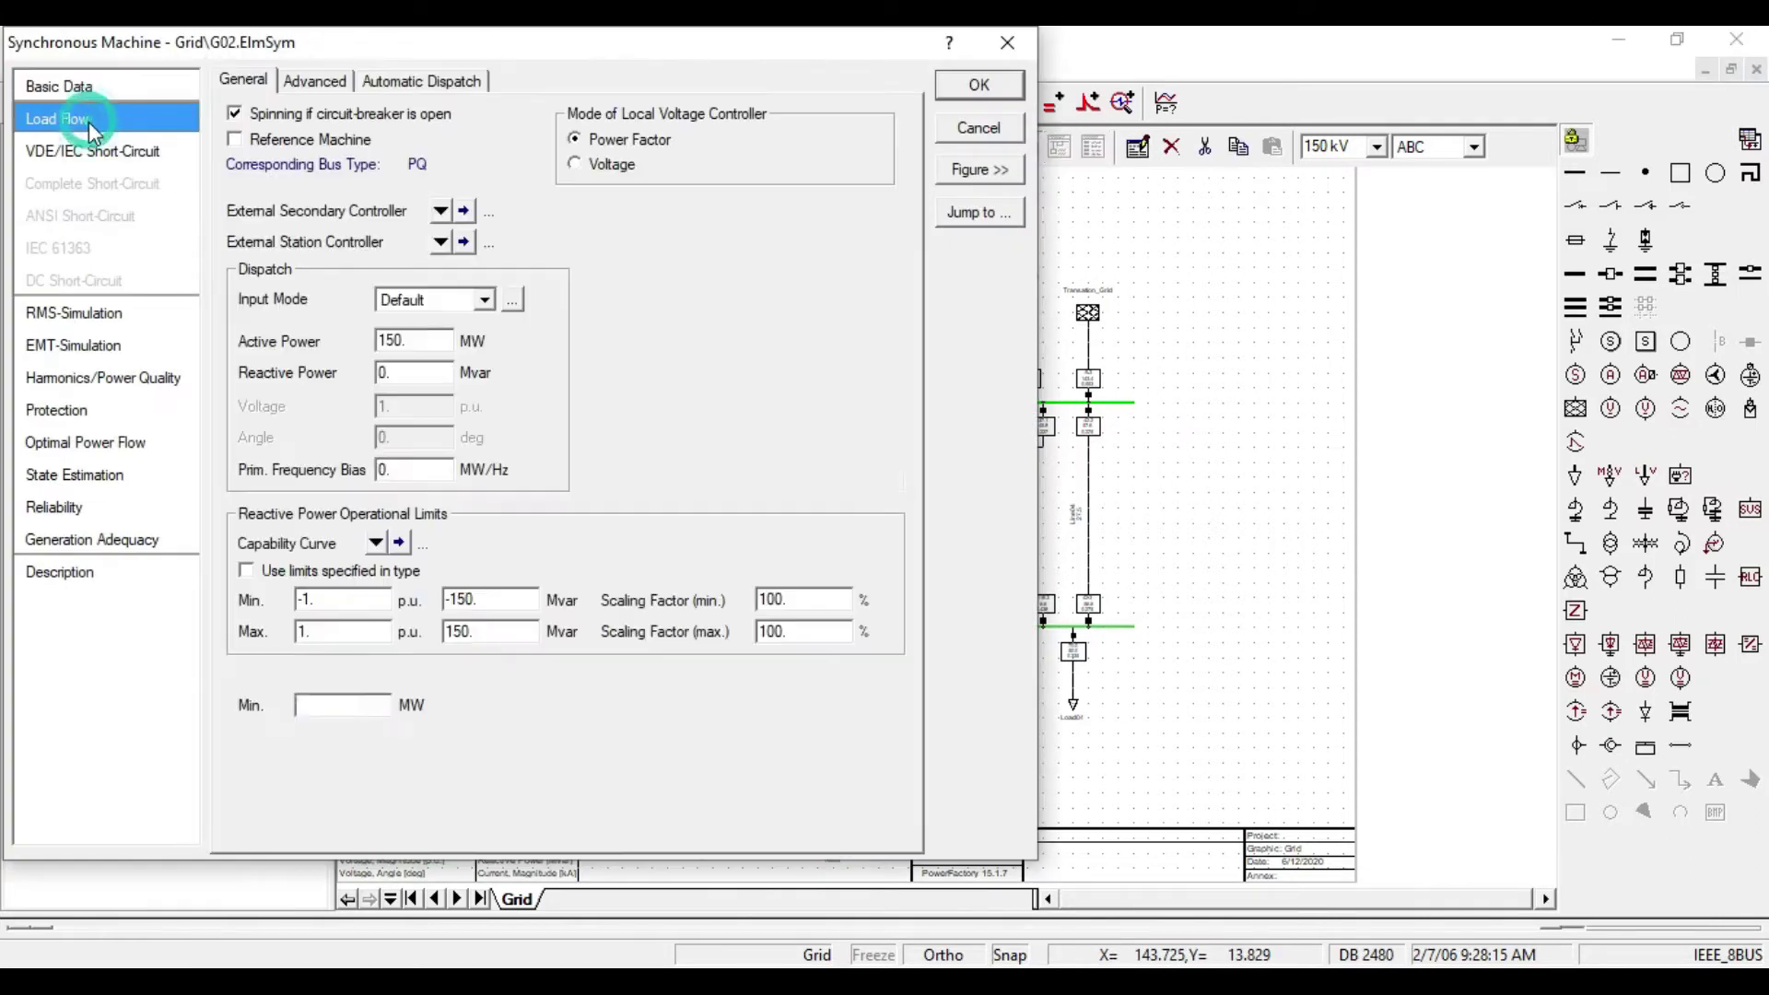
{"action": "double_click", "coordinate": [441, 335]}
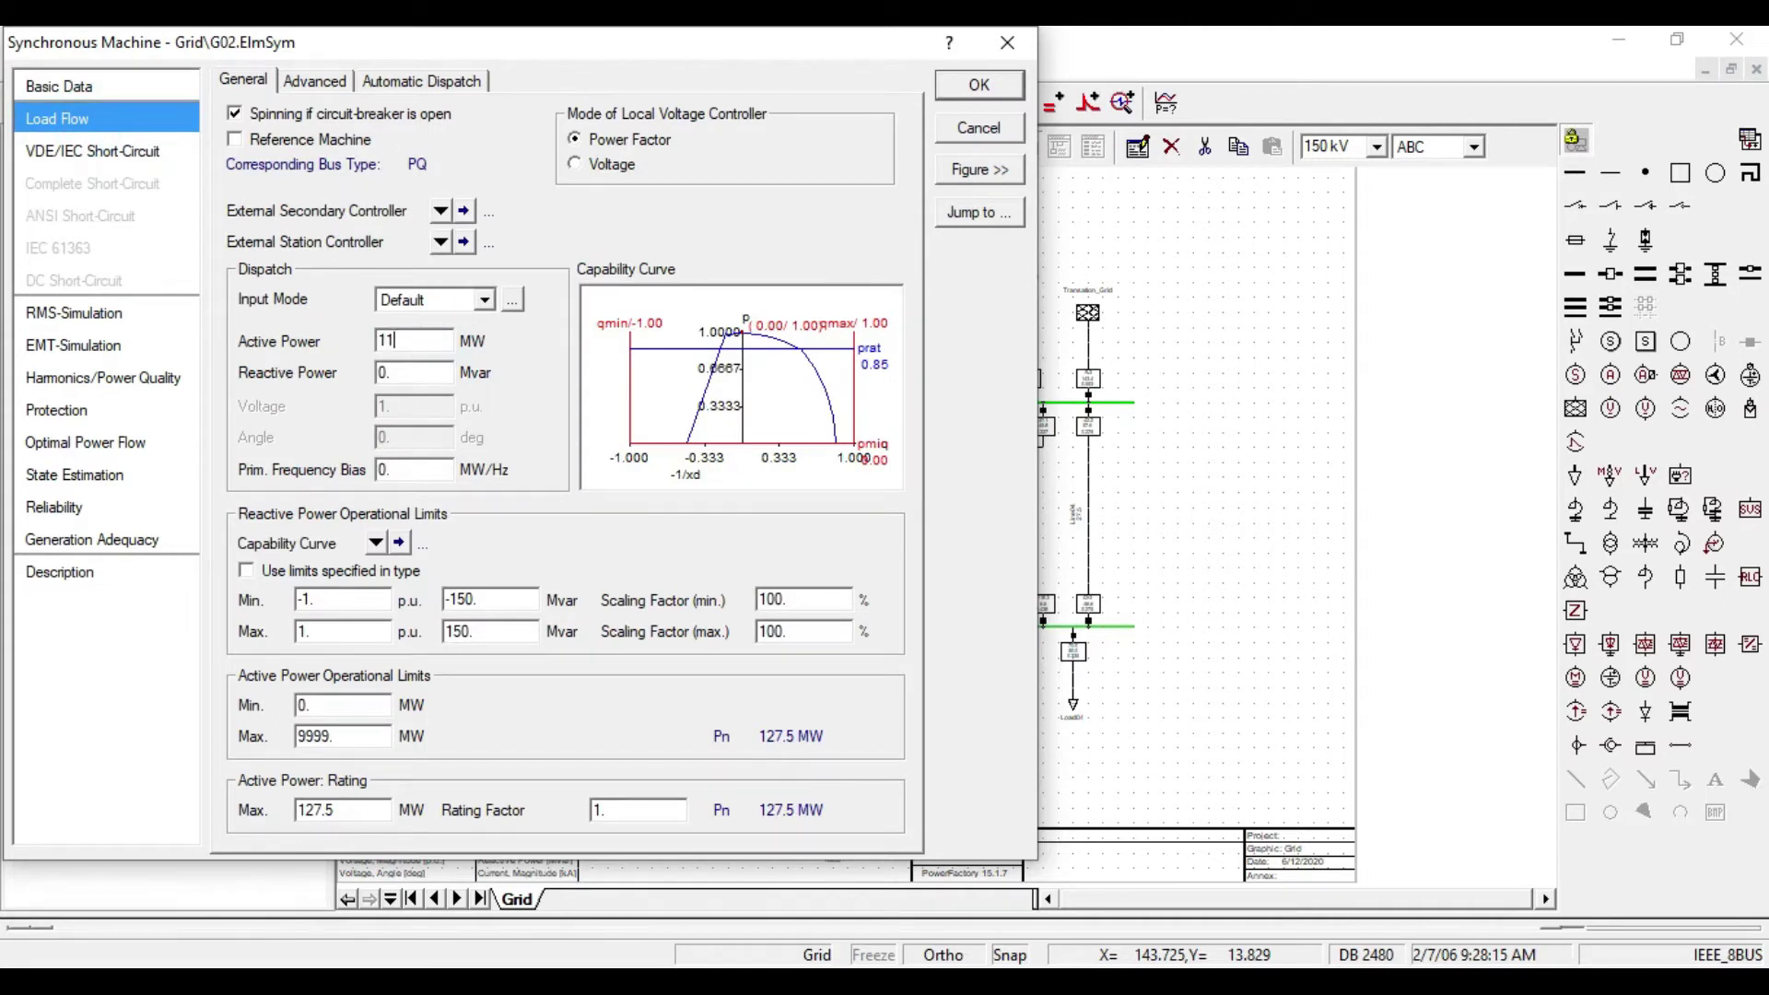
{"action": "key", "text": "Tab"}
Confirm G02's 110 MW dispatch, recalculate the load flow, and clear the selection.
{"action": "left_click", "coordinate": [978, 85]}
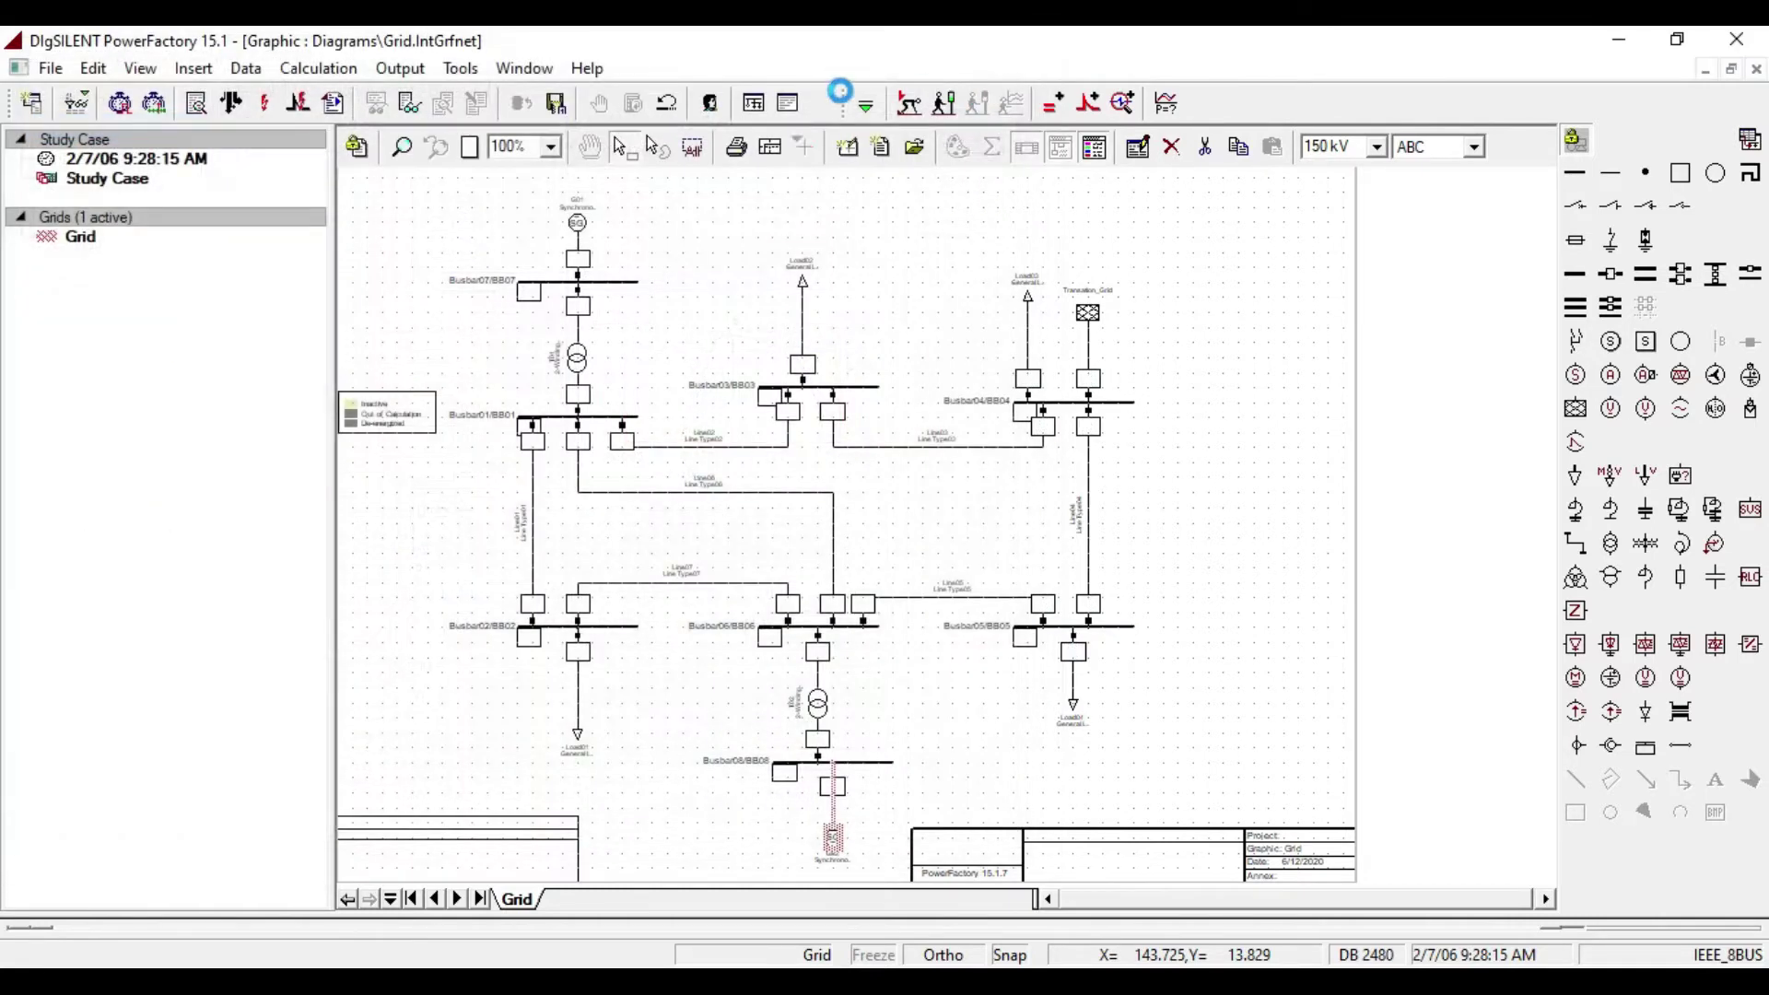
{"action": "left_click", "coordinate": [231, 103]}
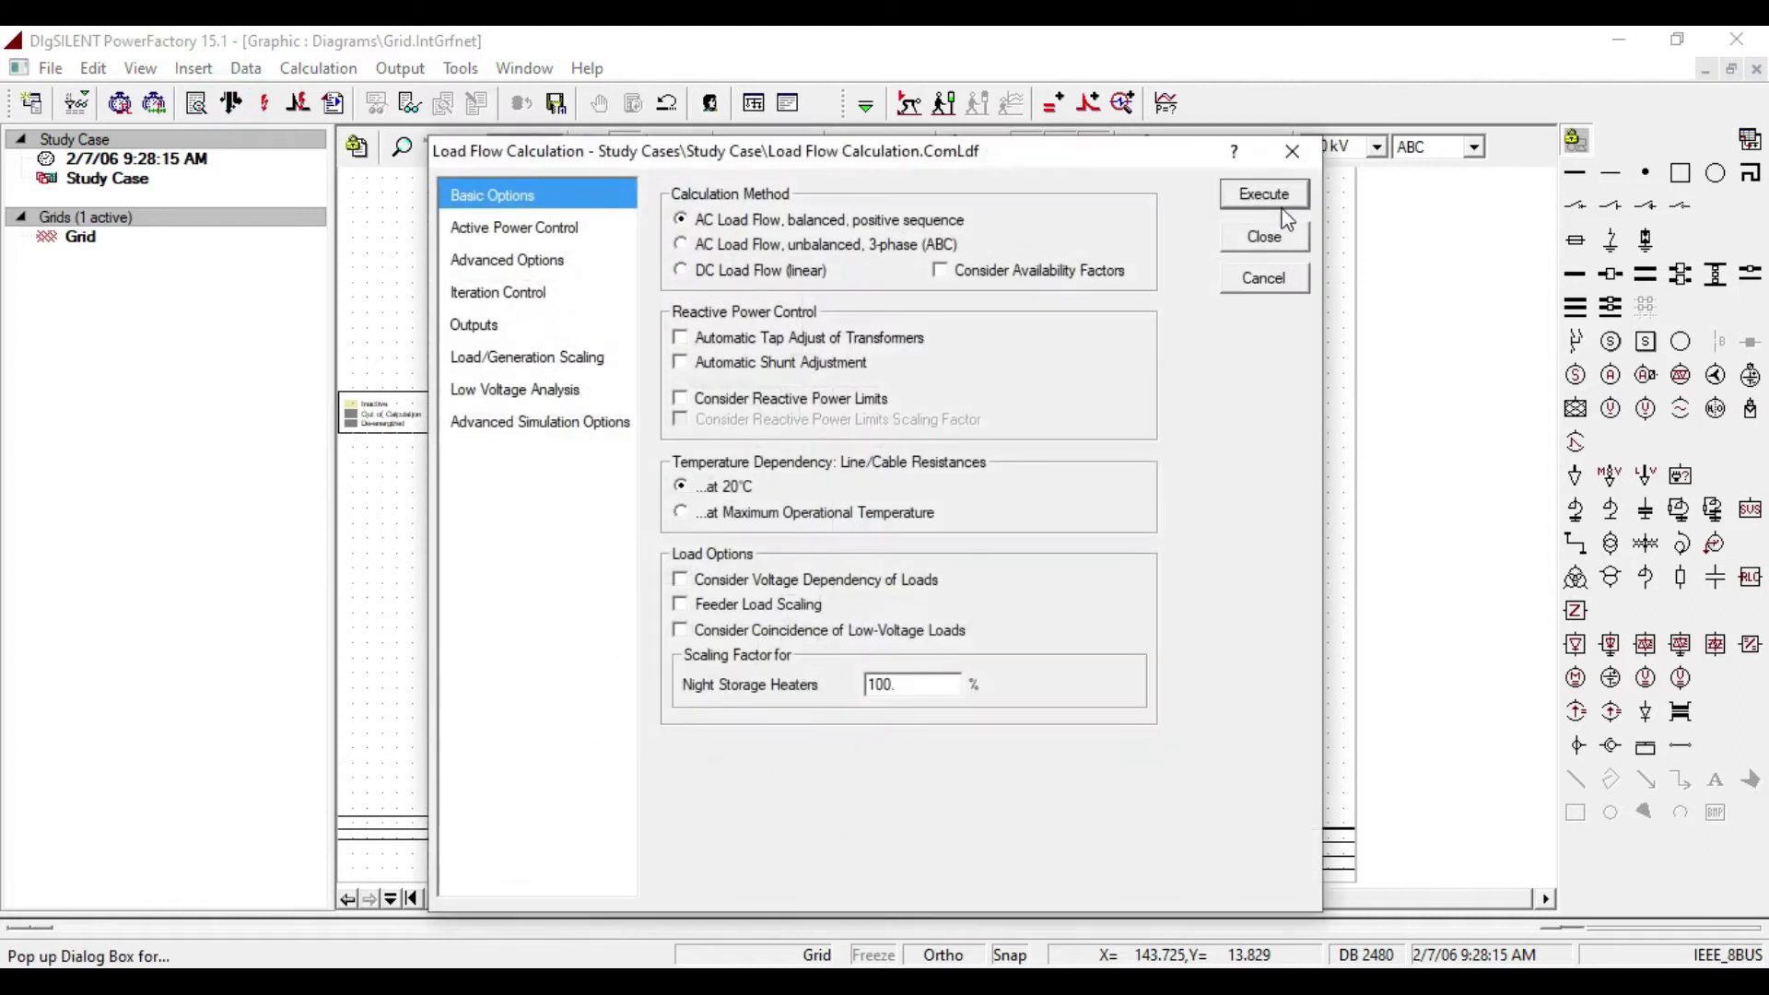
{"action": "left_click", "coordinate": [1275, 201]}
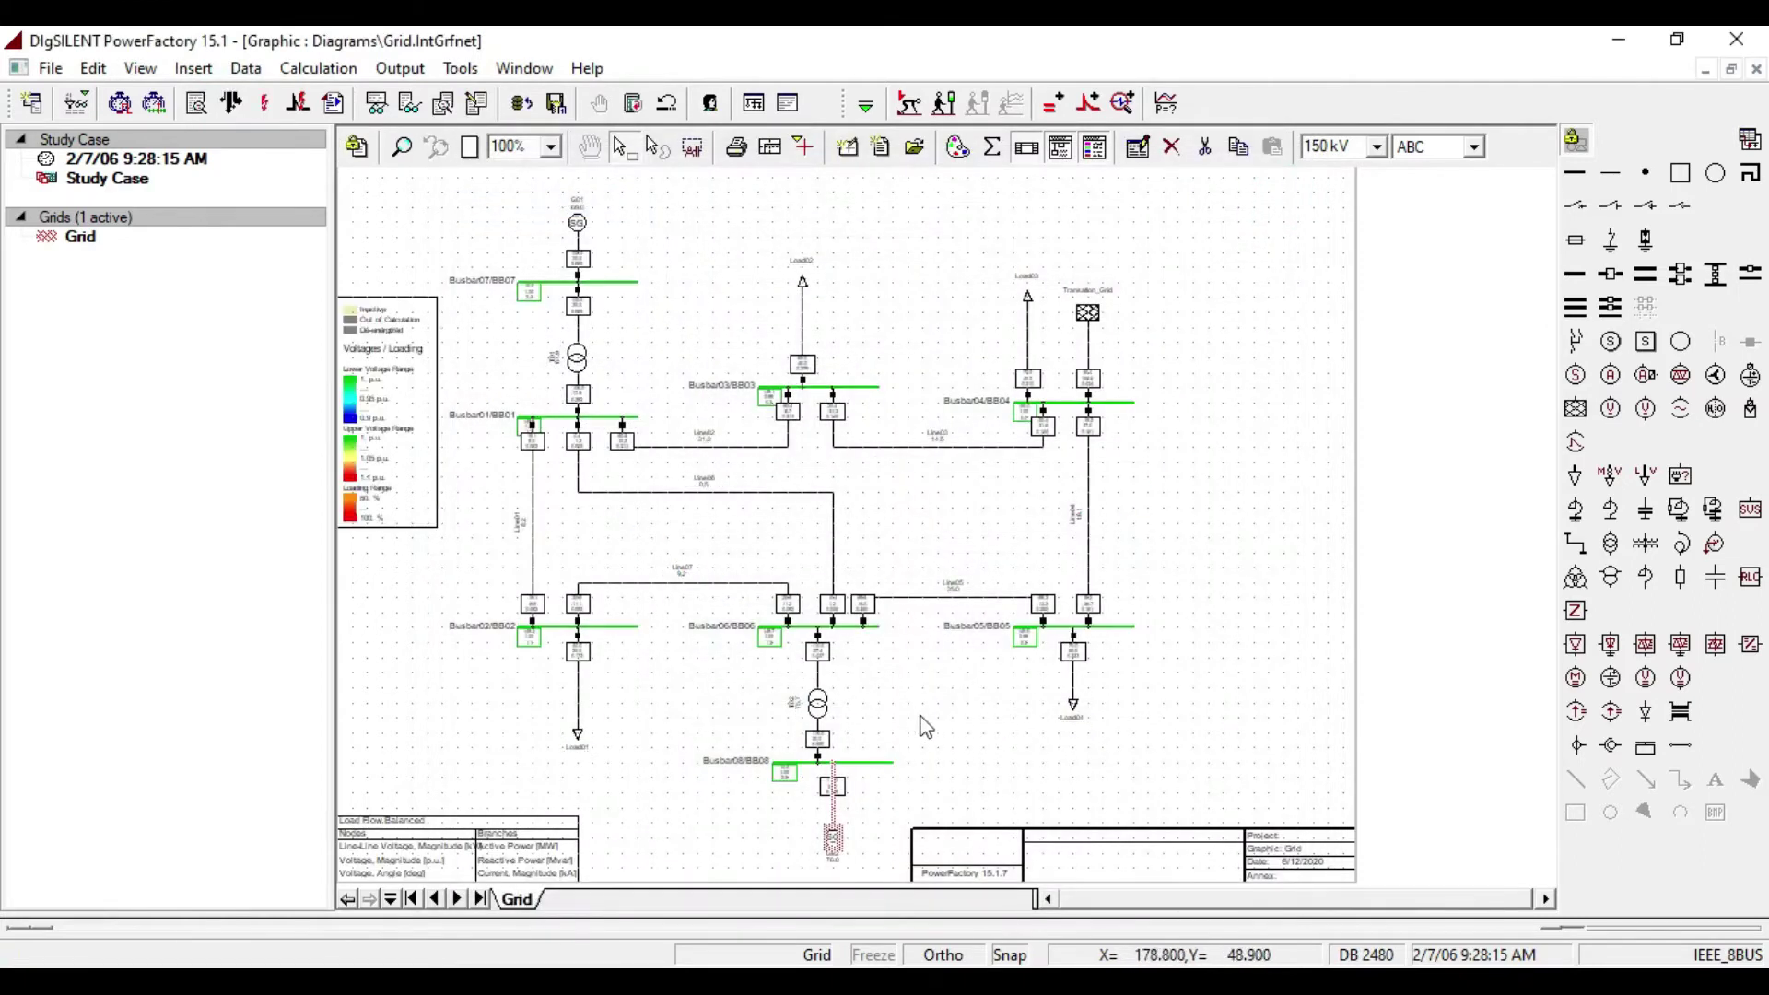
{"action": "left_click", "coordinate": [920, 716]}
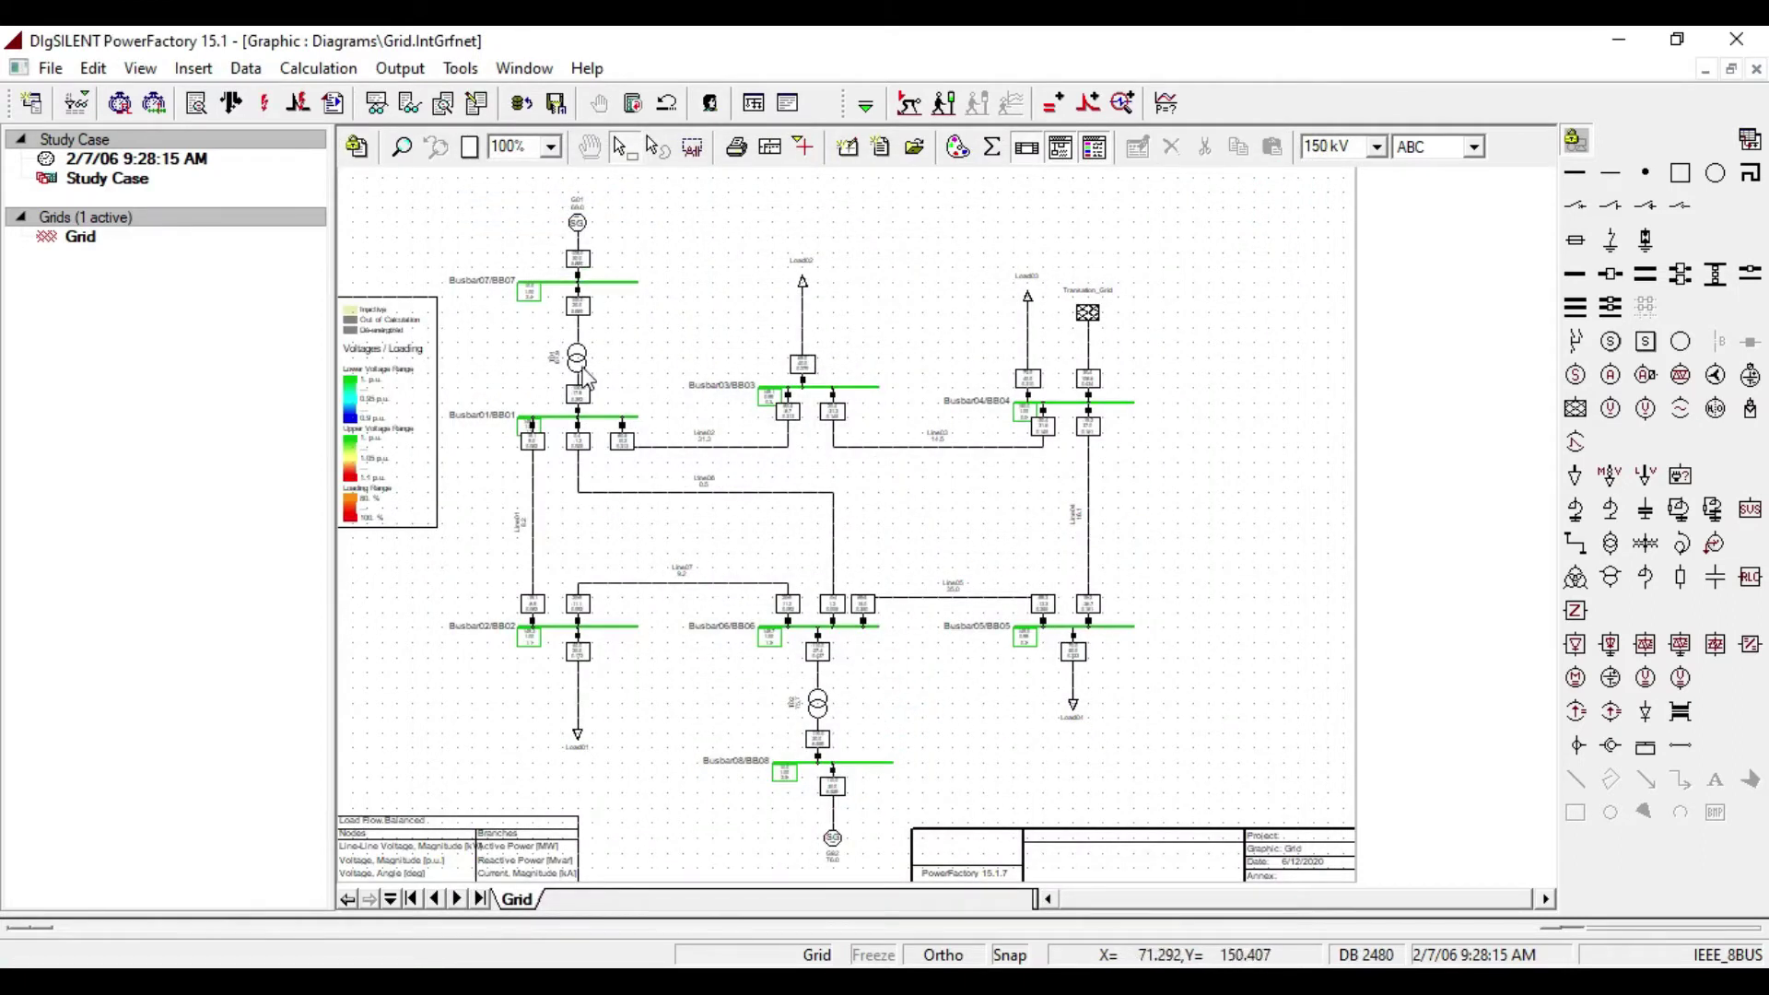
{"action": "left_click", "coordinate": [939, 737]}
Place a new General Load below Busbar05, wired to connection point 4.
{"action": "left_click", "coordinate": [1575, 475]}
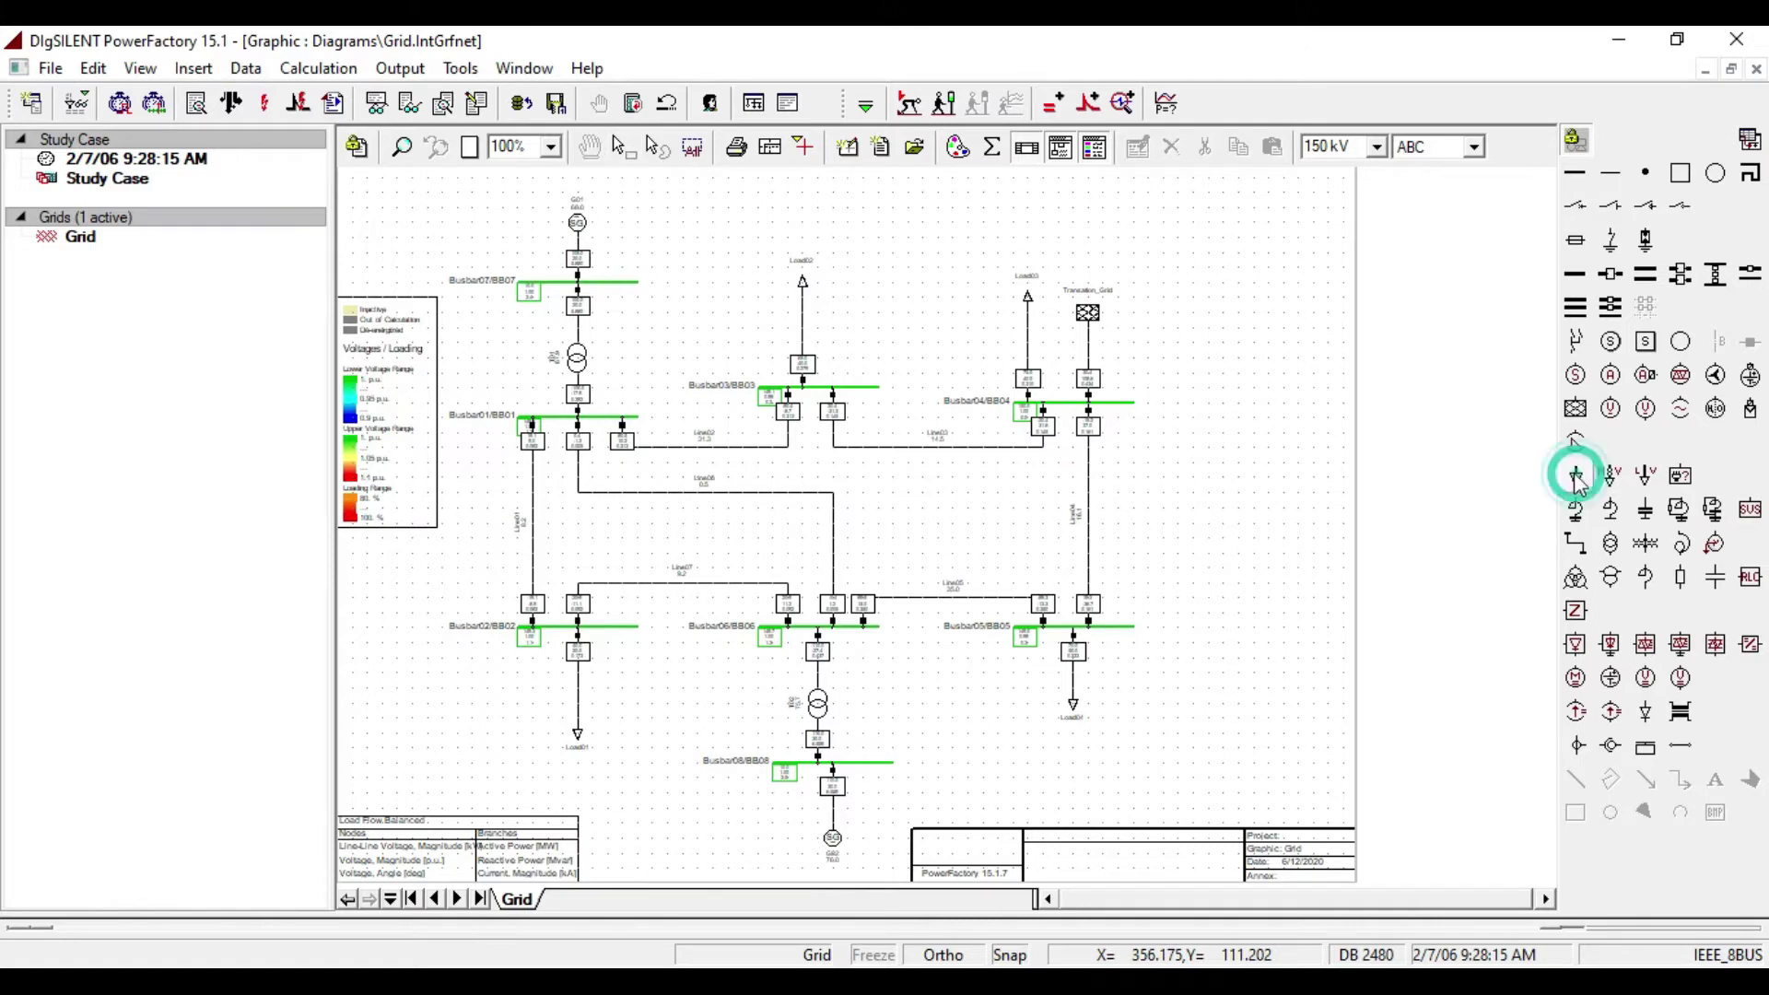
{"action": "left_click", "coordinate": [1118, 702]}
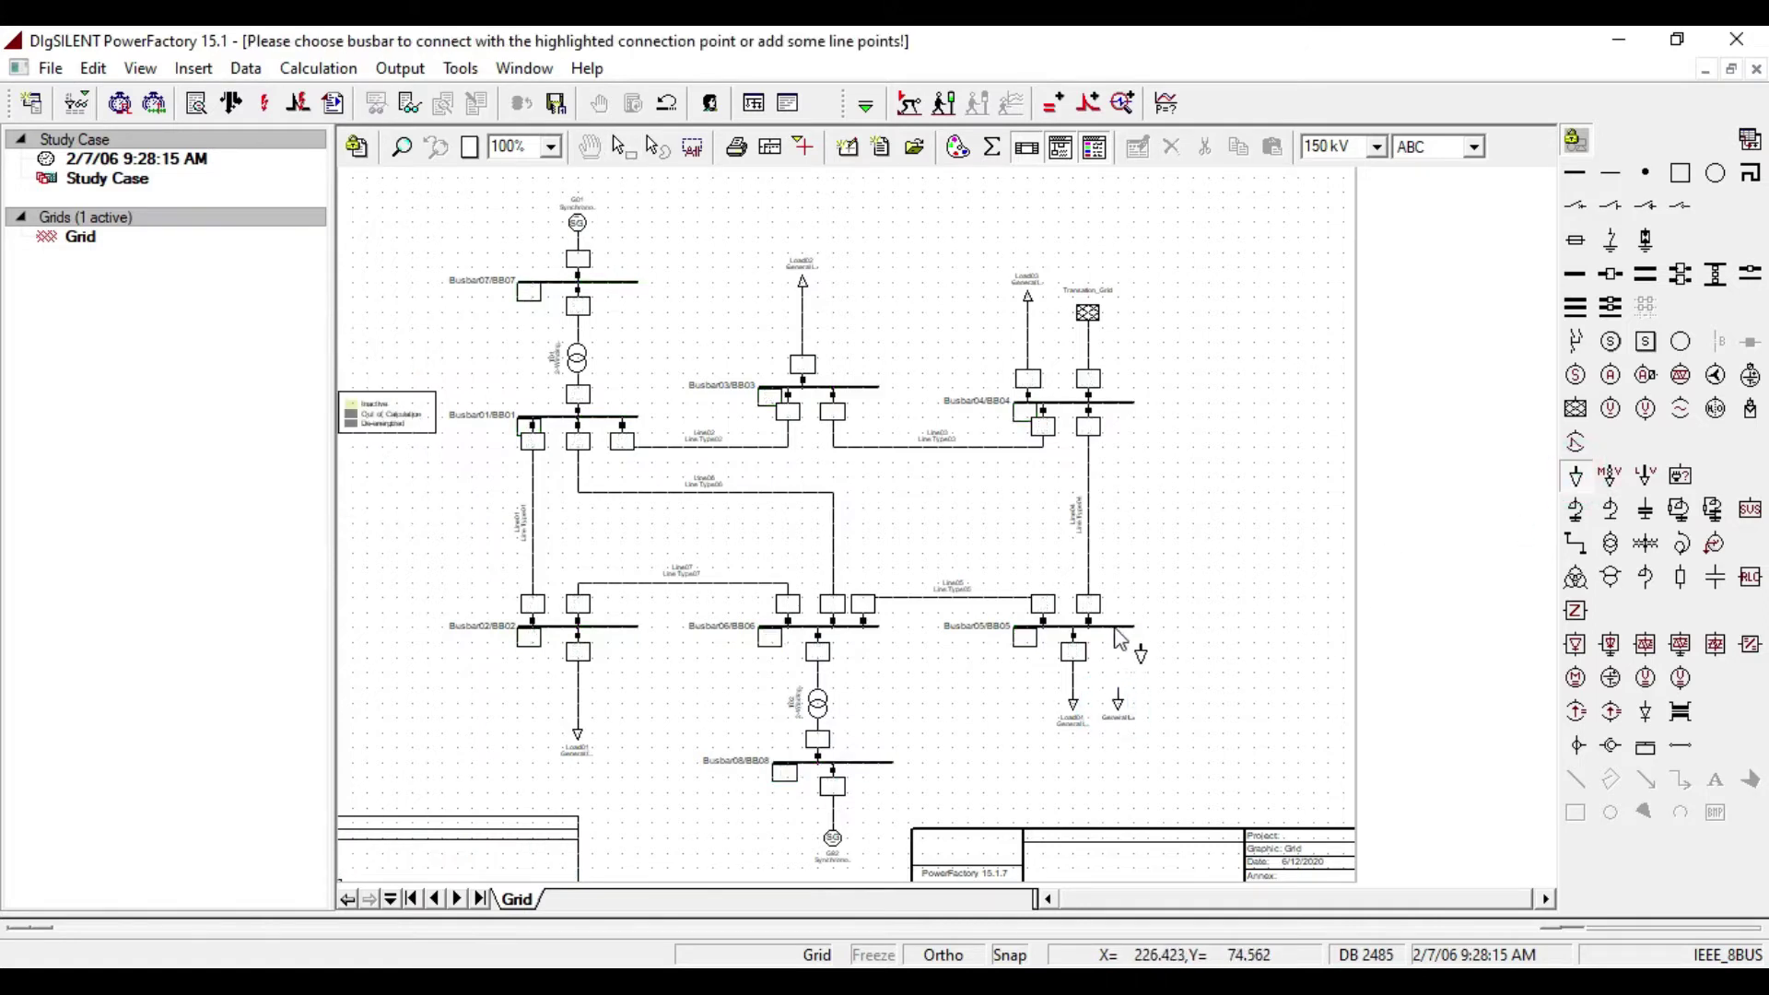
{"action": "left_click", "coordinate": [1118, 629]}
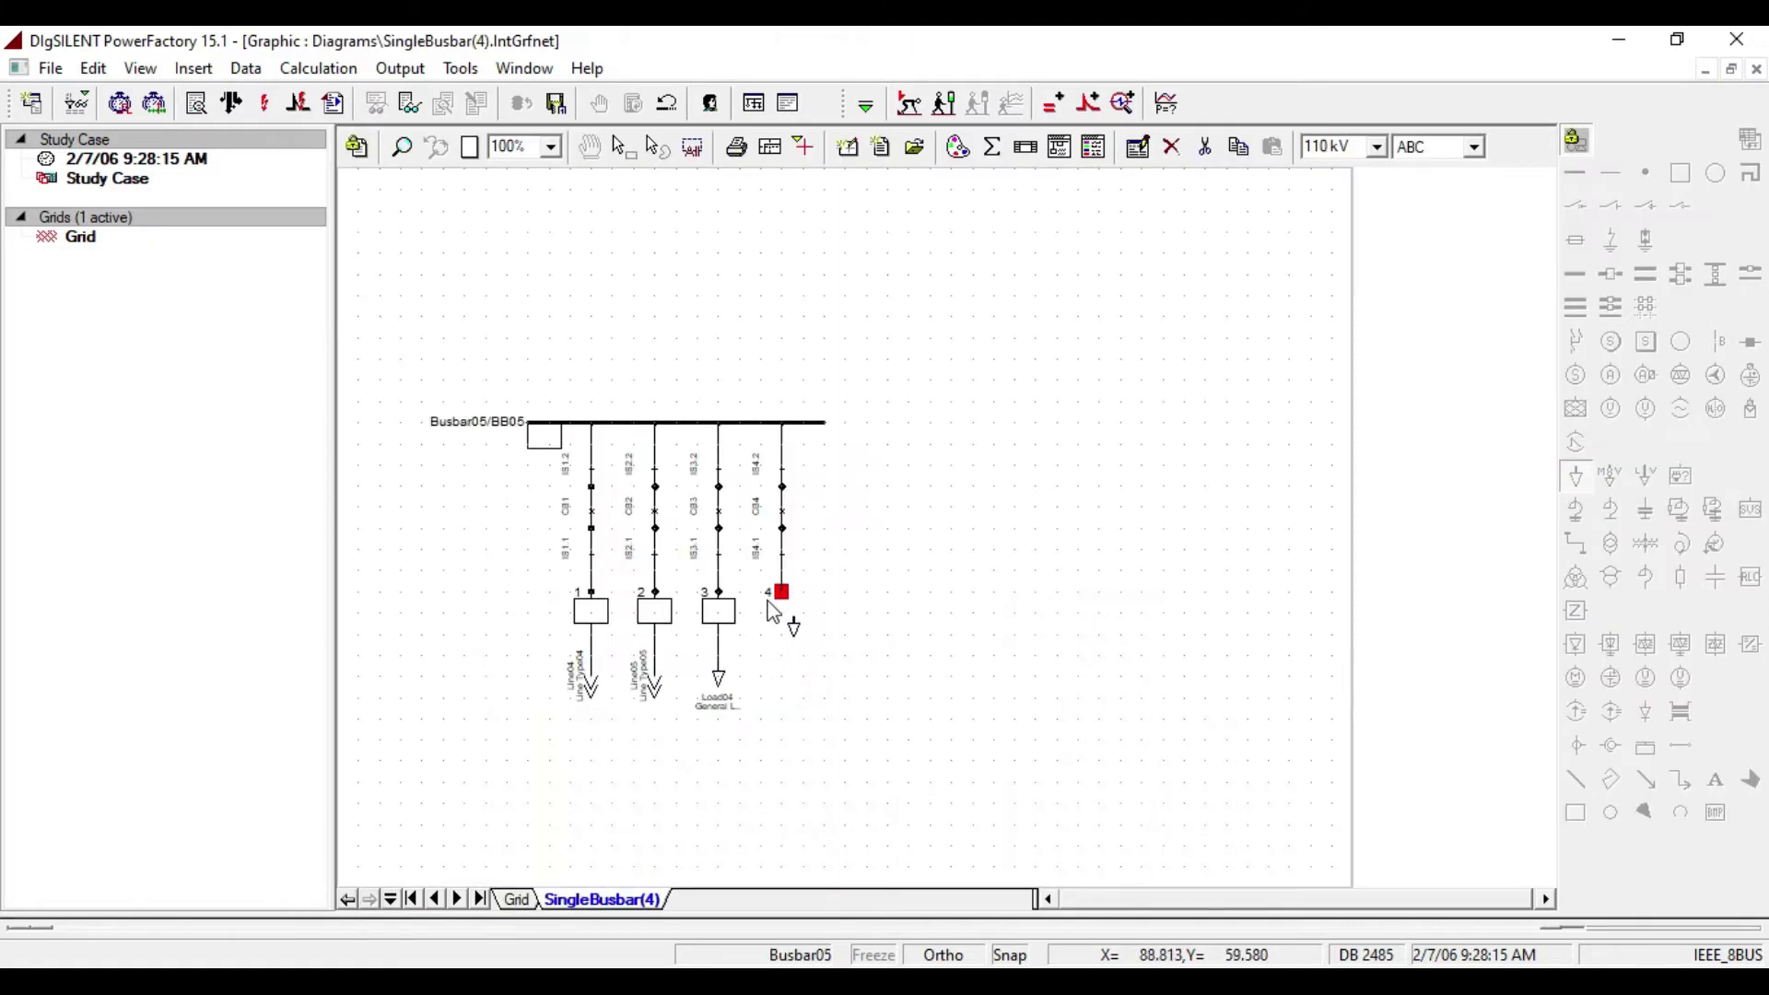
{"action": "left_click", "coordinate": [781, 593]}
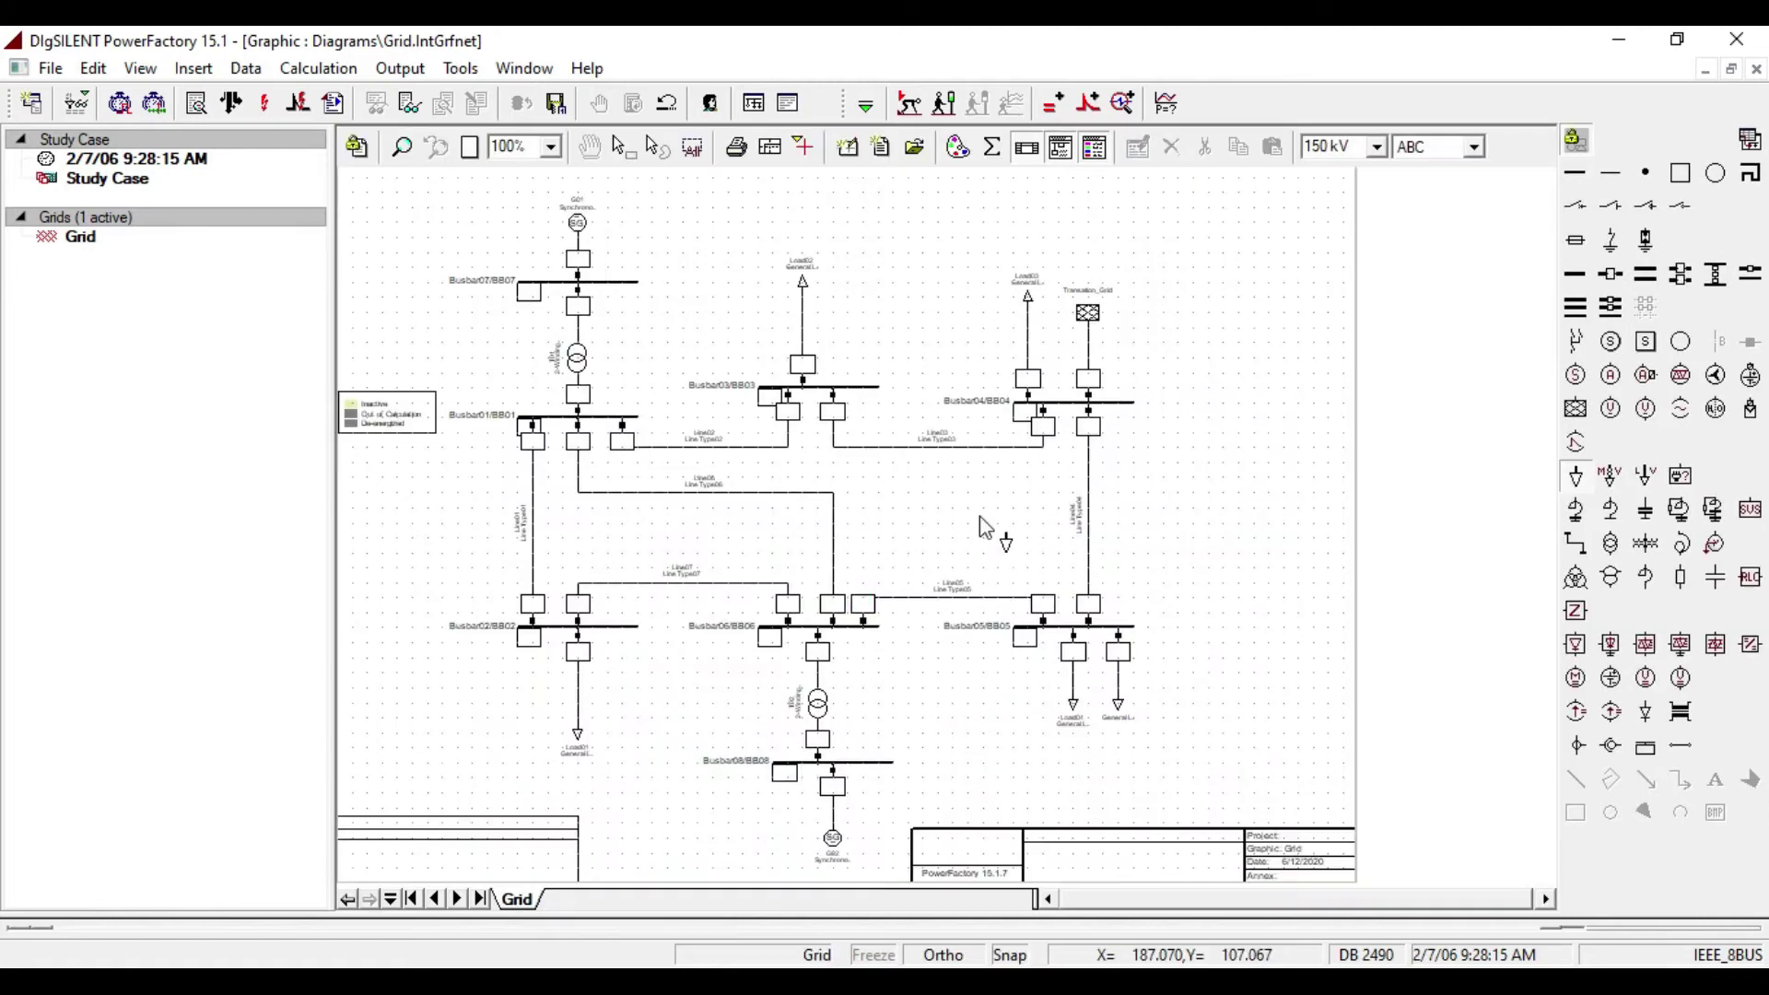
Enter 500 MW active power in the new load's load-flow settings, then select reactive power.
{"action": "double_click", "coordinate": [1120, 686]}
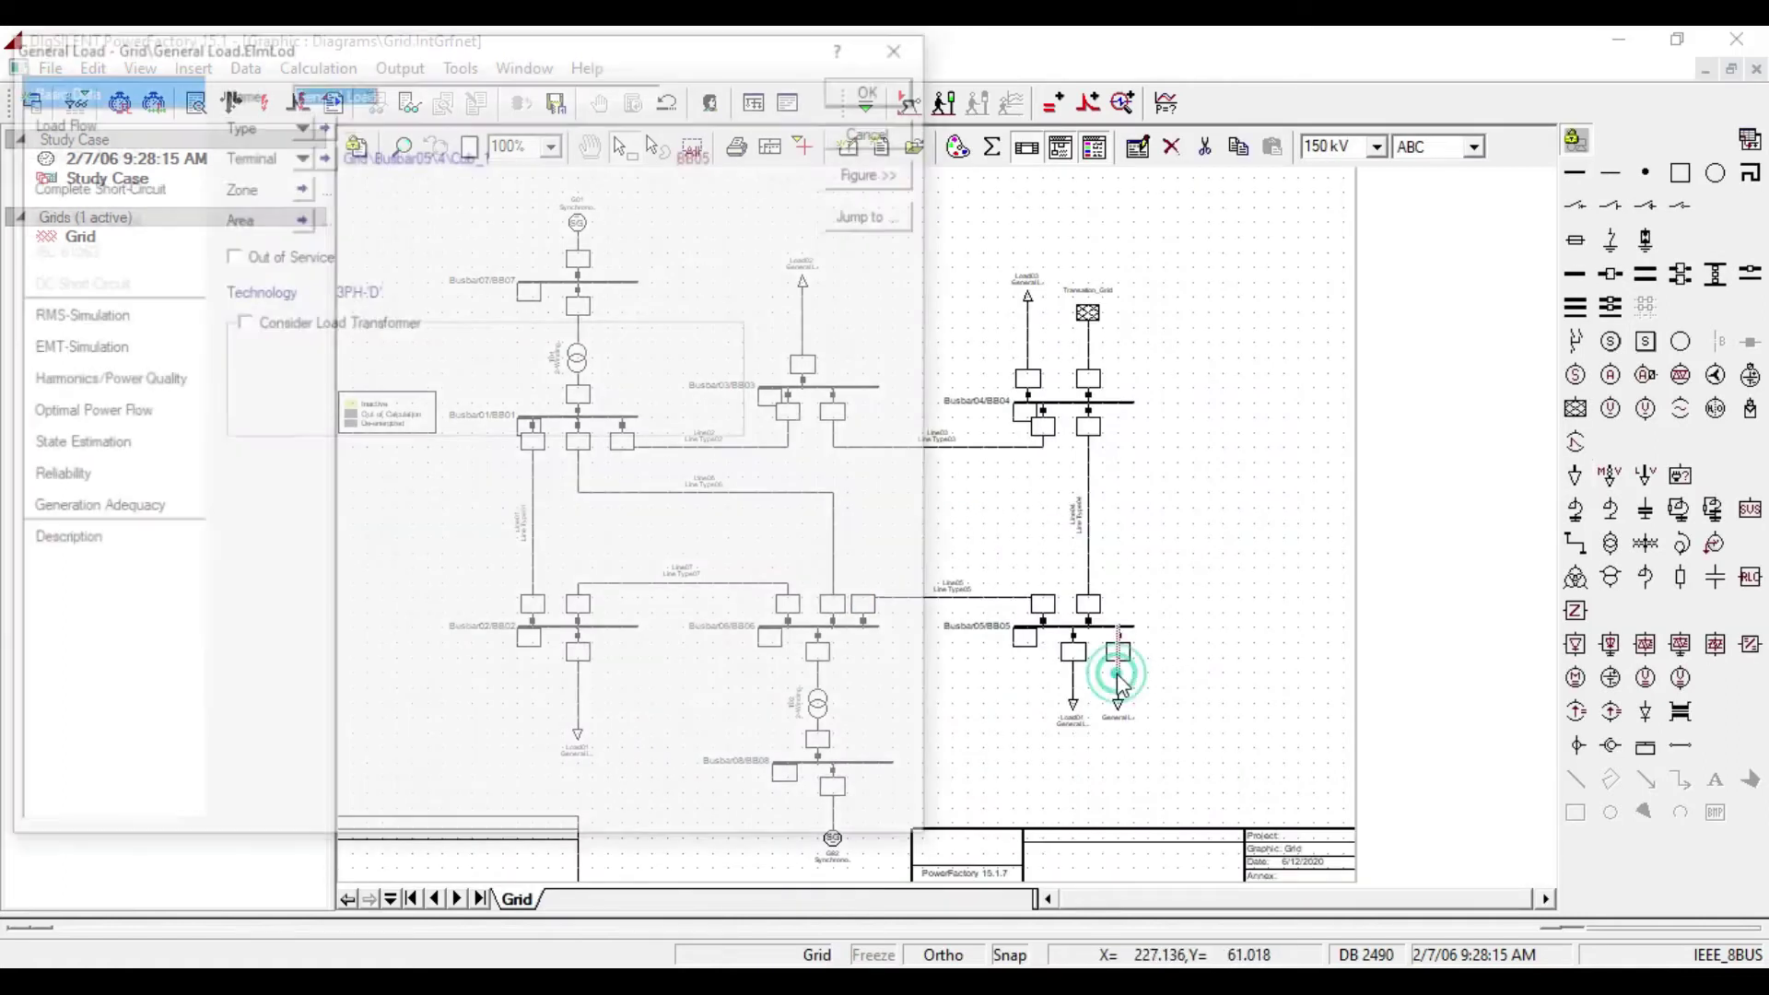
{"action": "left_click", "coordinate": [71, 119]}
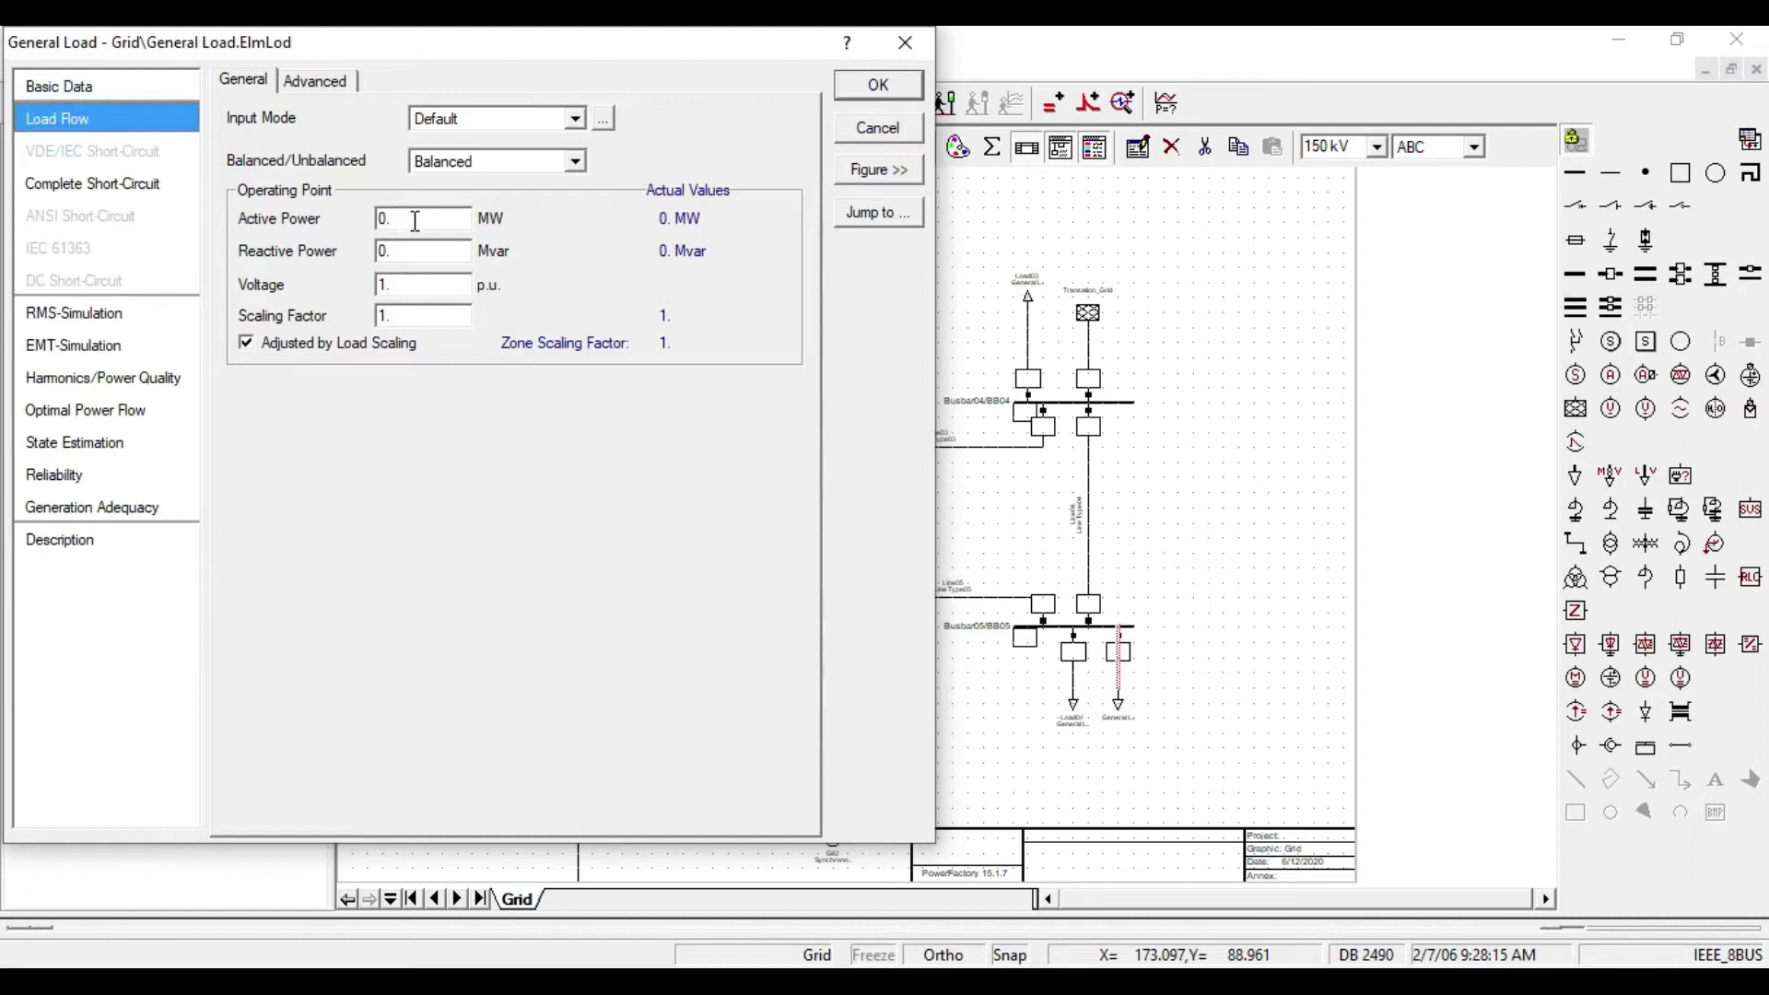
{"action": "double_click", "coordinate": [416, 222]}
{"action": "type", "text": "500"}
{"action": "double_click", "coordinate": [410, 249]}
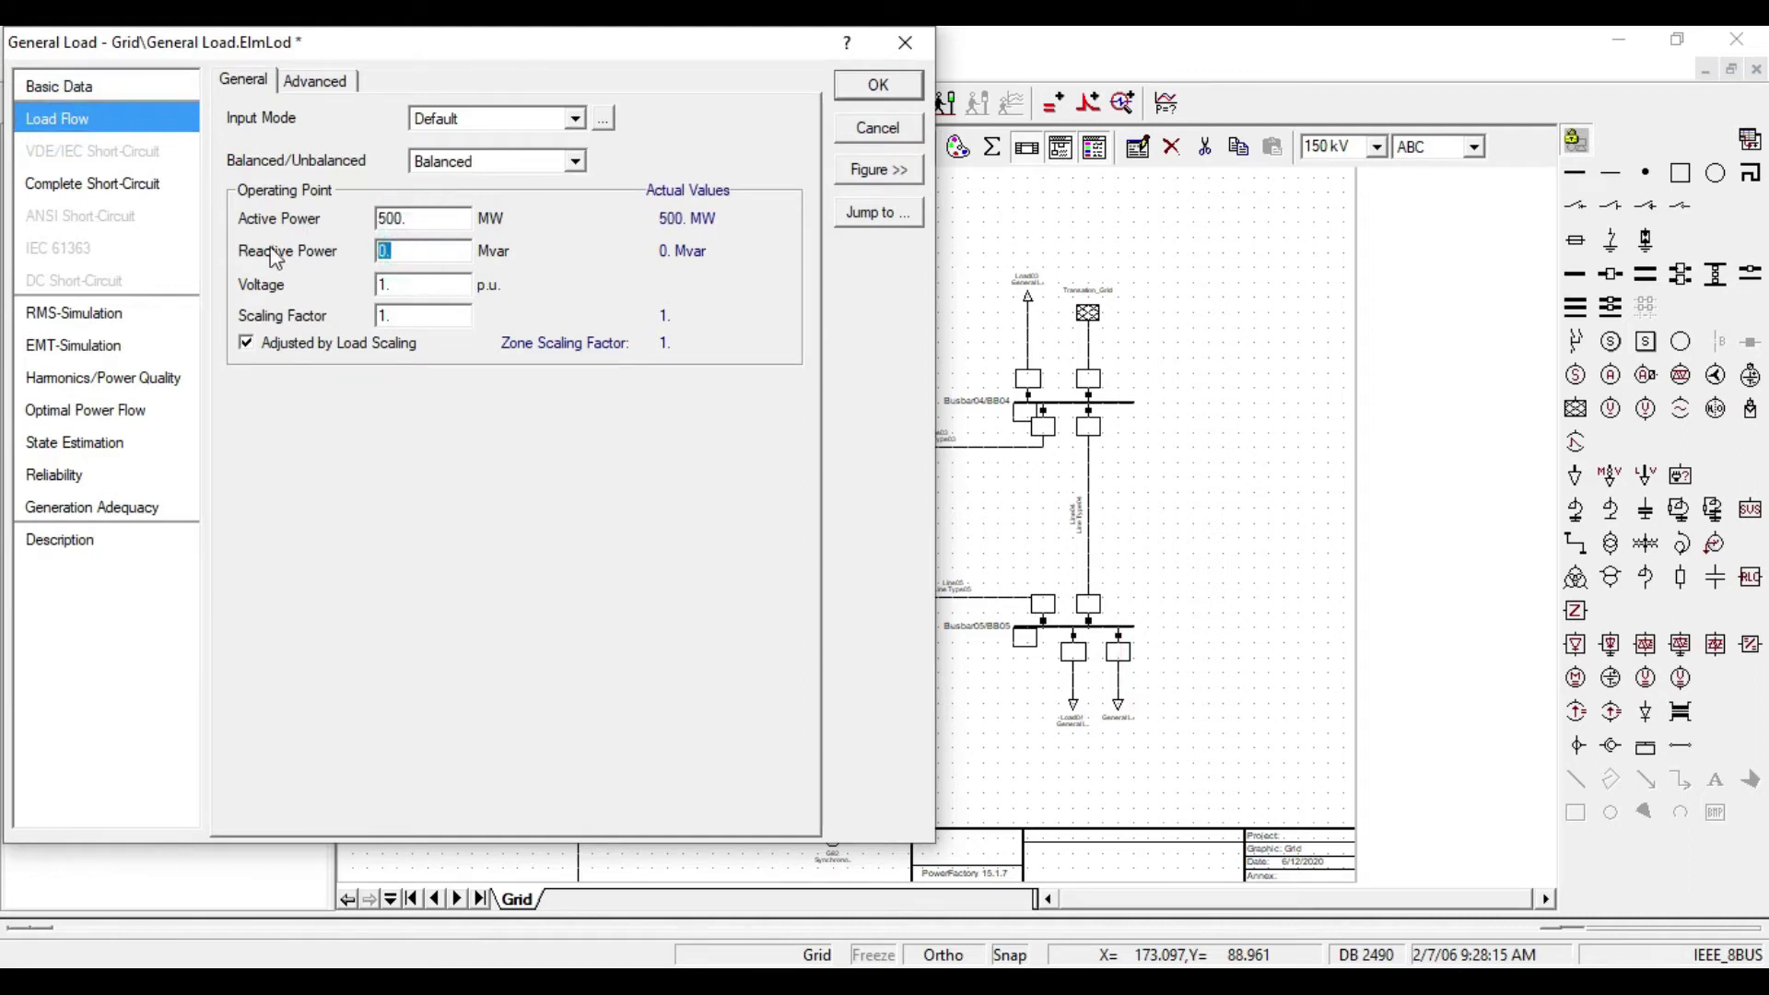
Confirm the load's 500 MW and 200 Mvar and run the load flow.
{"action": "left_click", "coordinate": [882, 81]}
{"action": "left_click", "coordinate": [248, 104]}
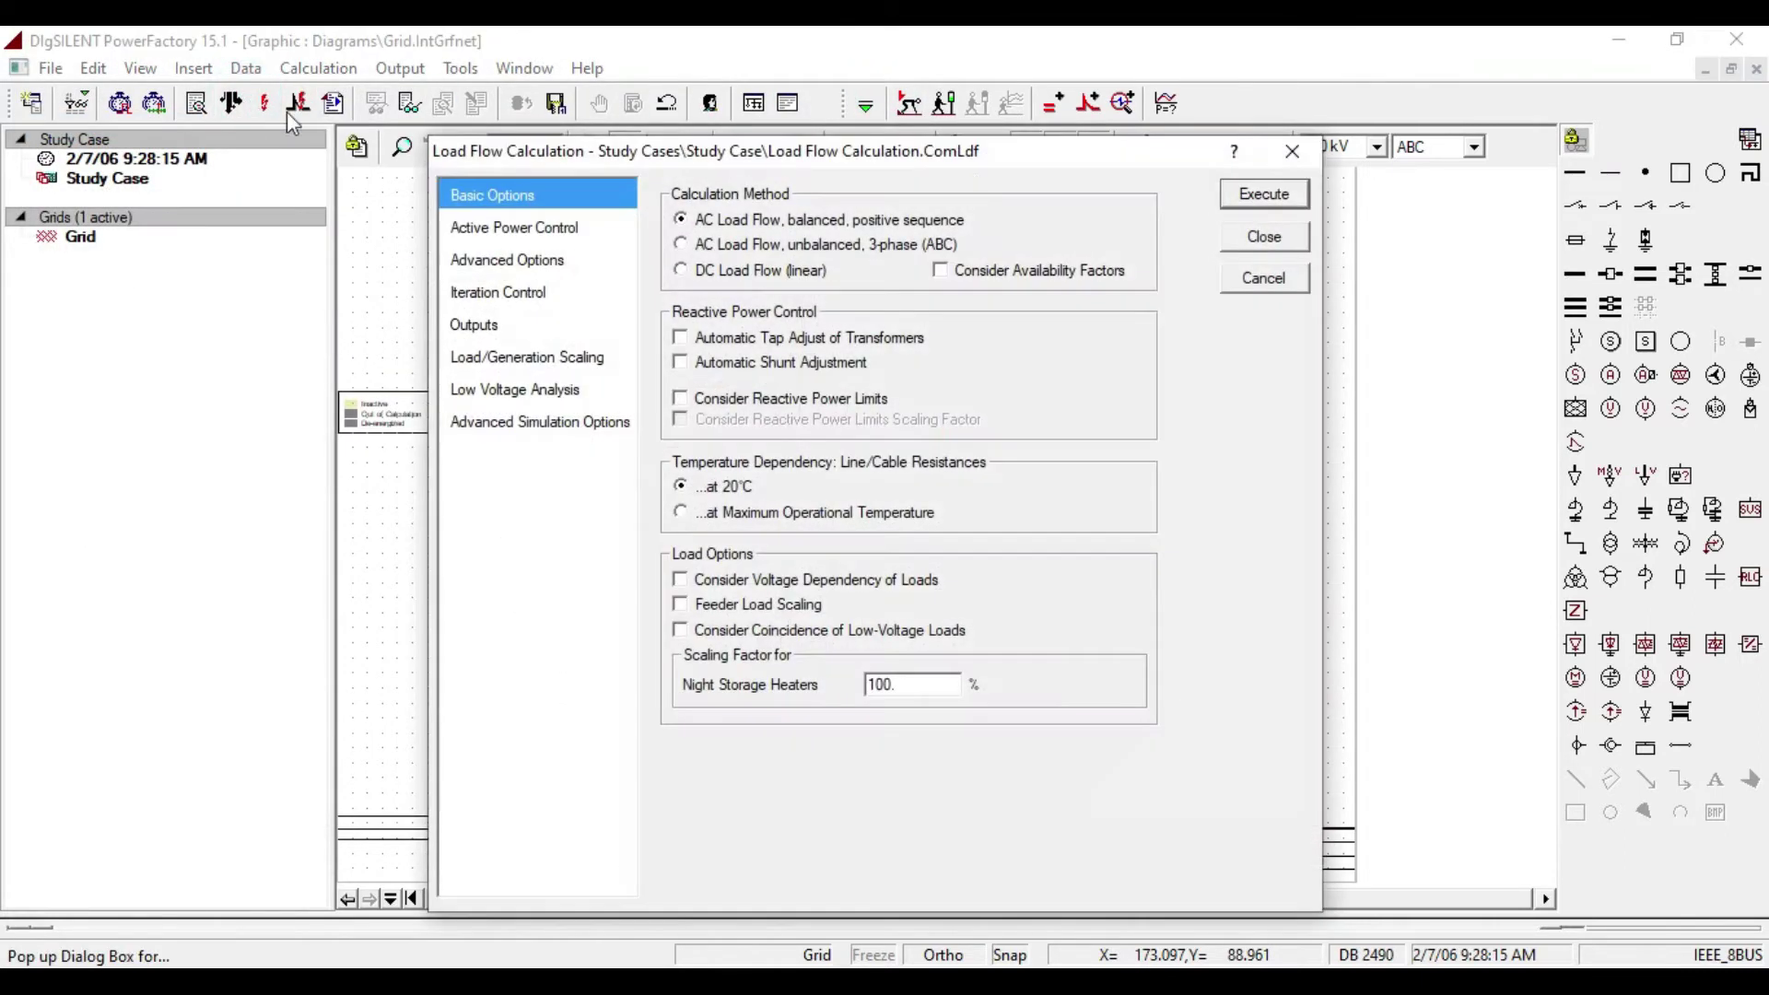
{"action": "left_click", "coordinate": [1262, 193]}
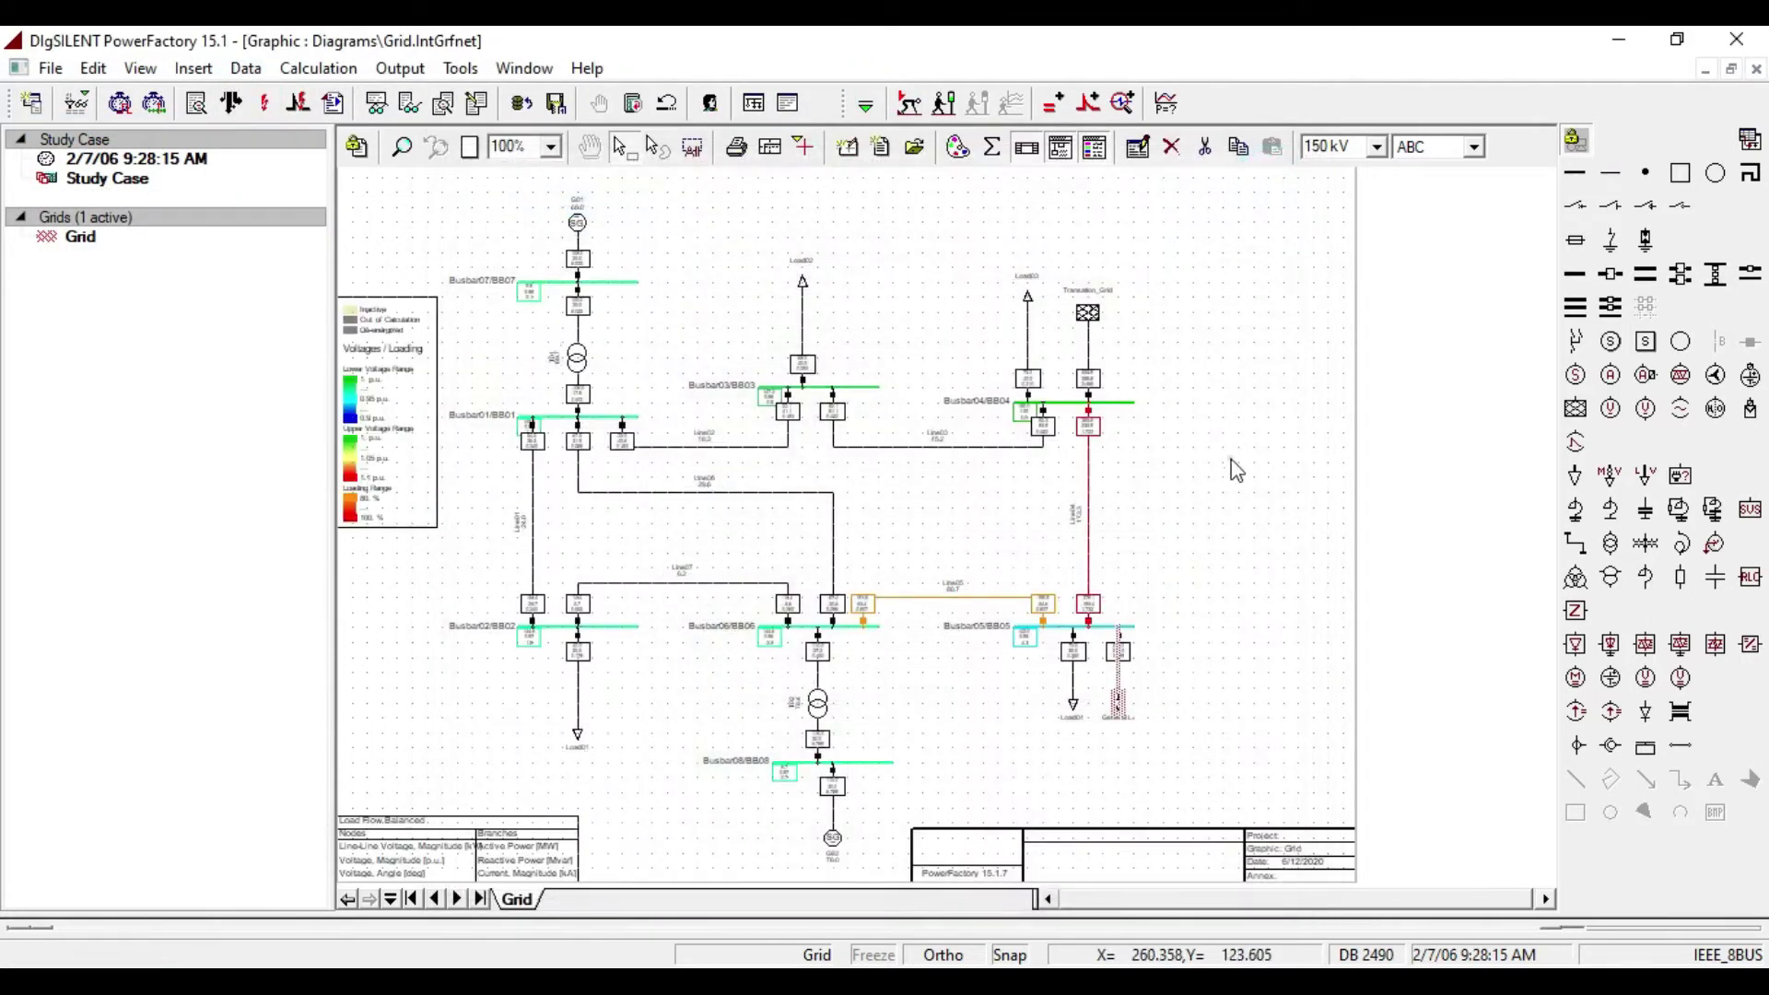
Compare the loading of the overloaded Line04 with Line05.
{"action": "left_click", "coordinate": [1087, 506]}
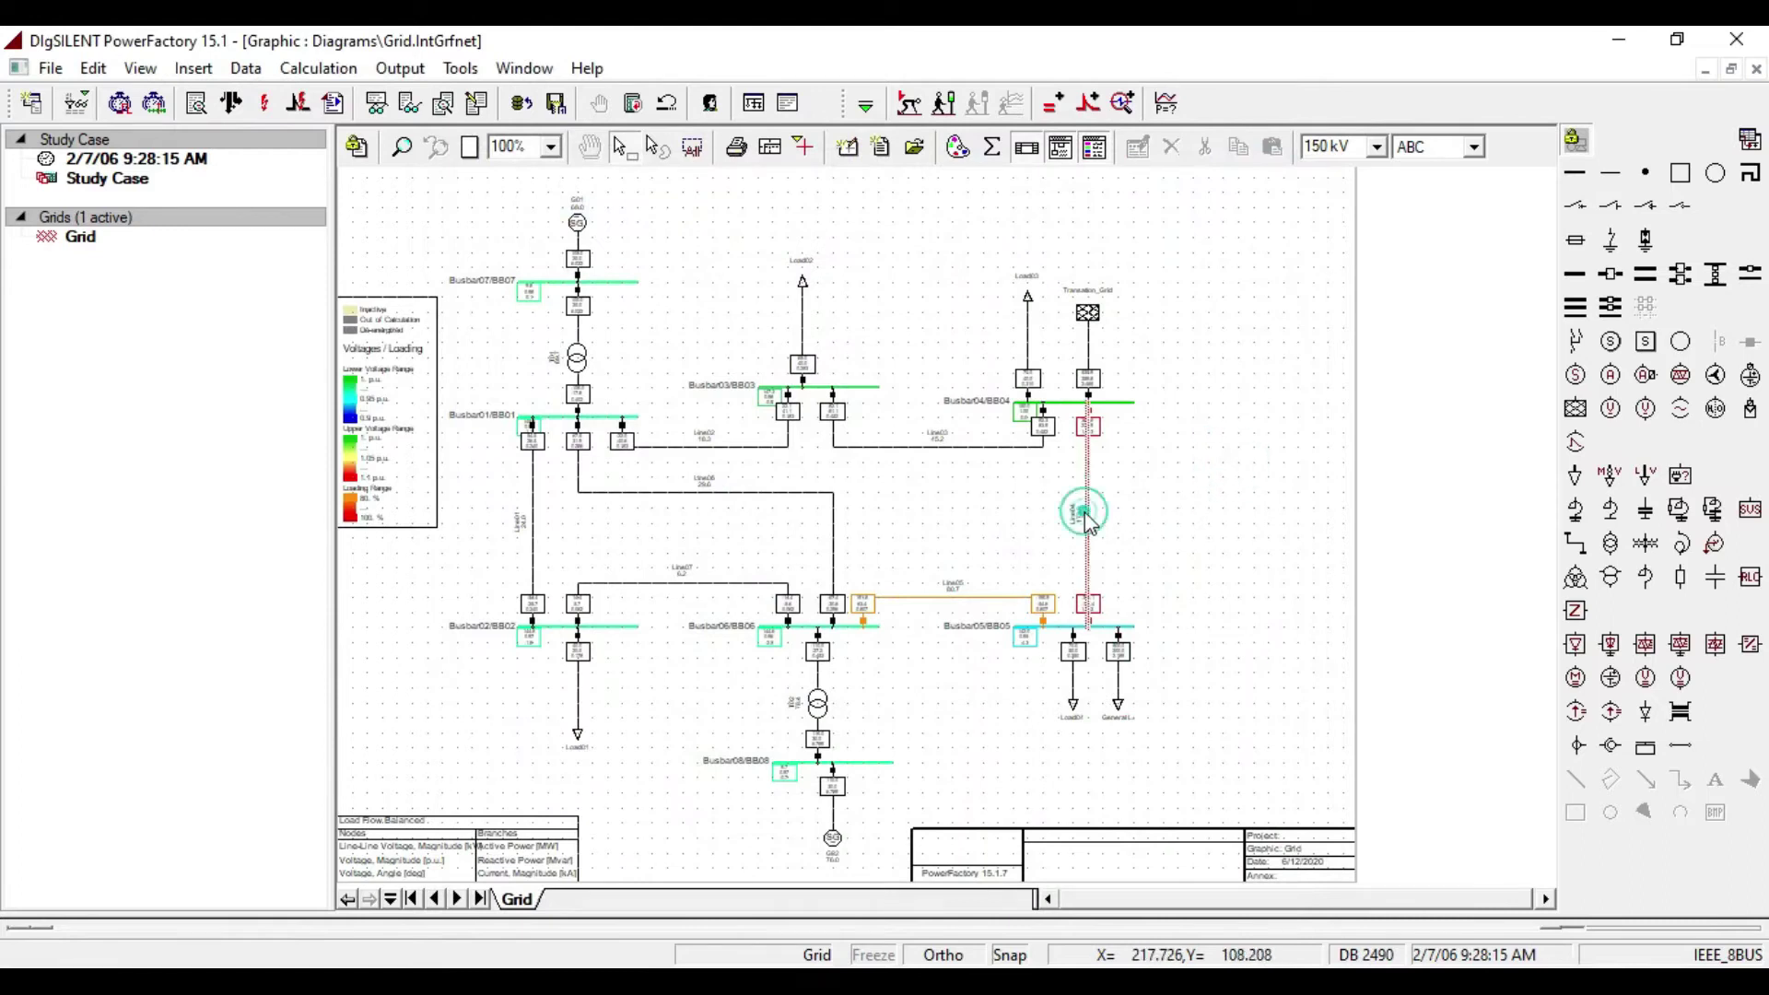
{"action": "left_click", "coordinate": [958, 599]}
{"action": "left_click", "coordinate": [1170, 517]}
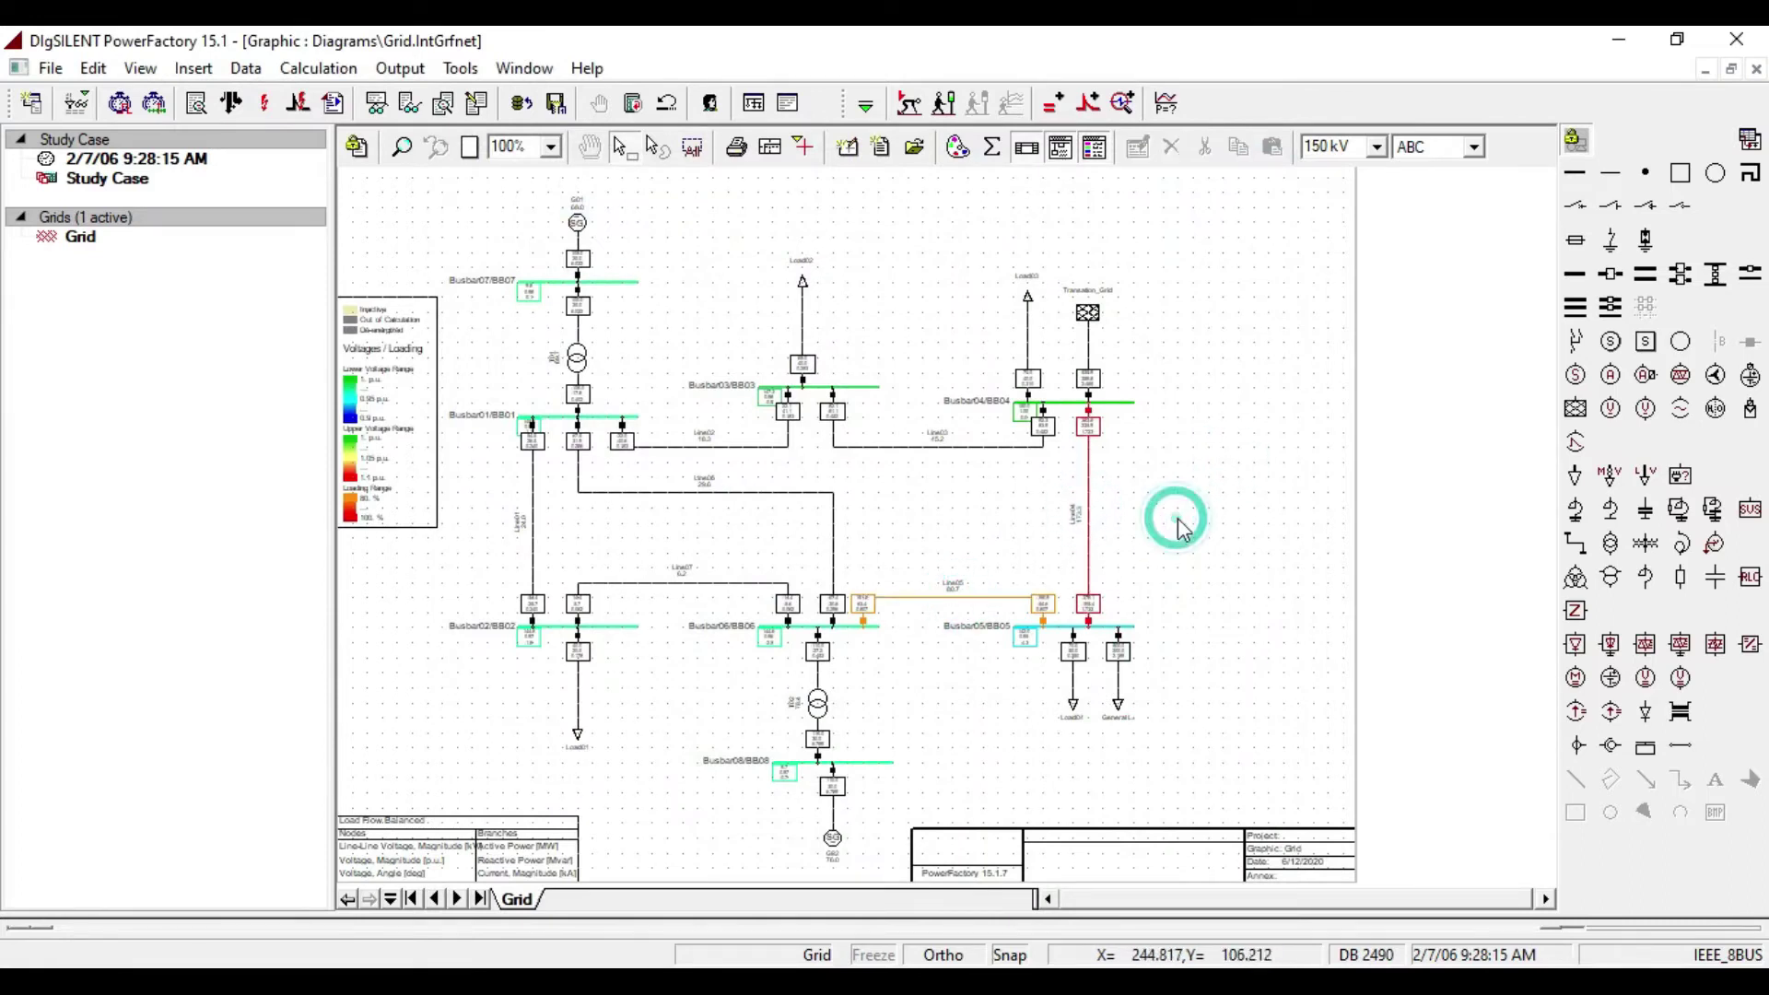
{"action": "left_click", "coordinate": [1087, 511]}
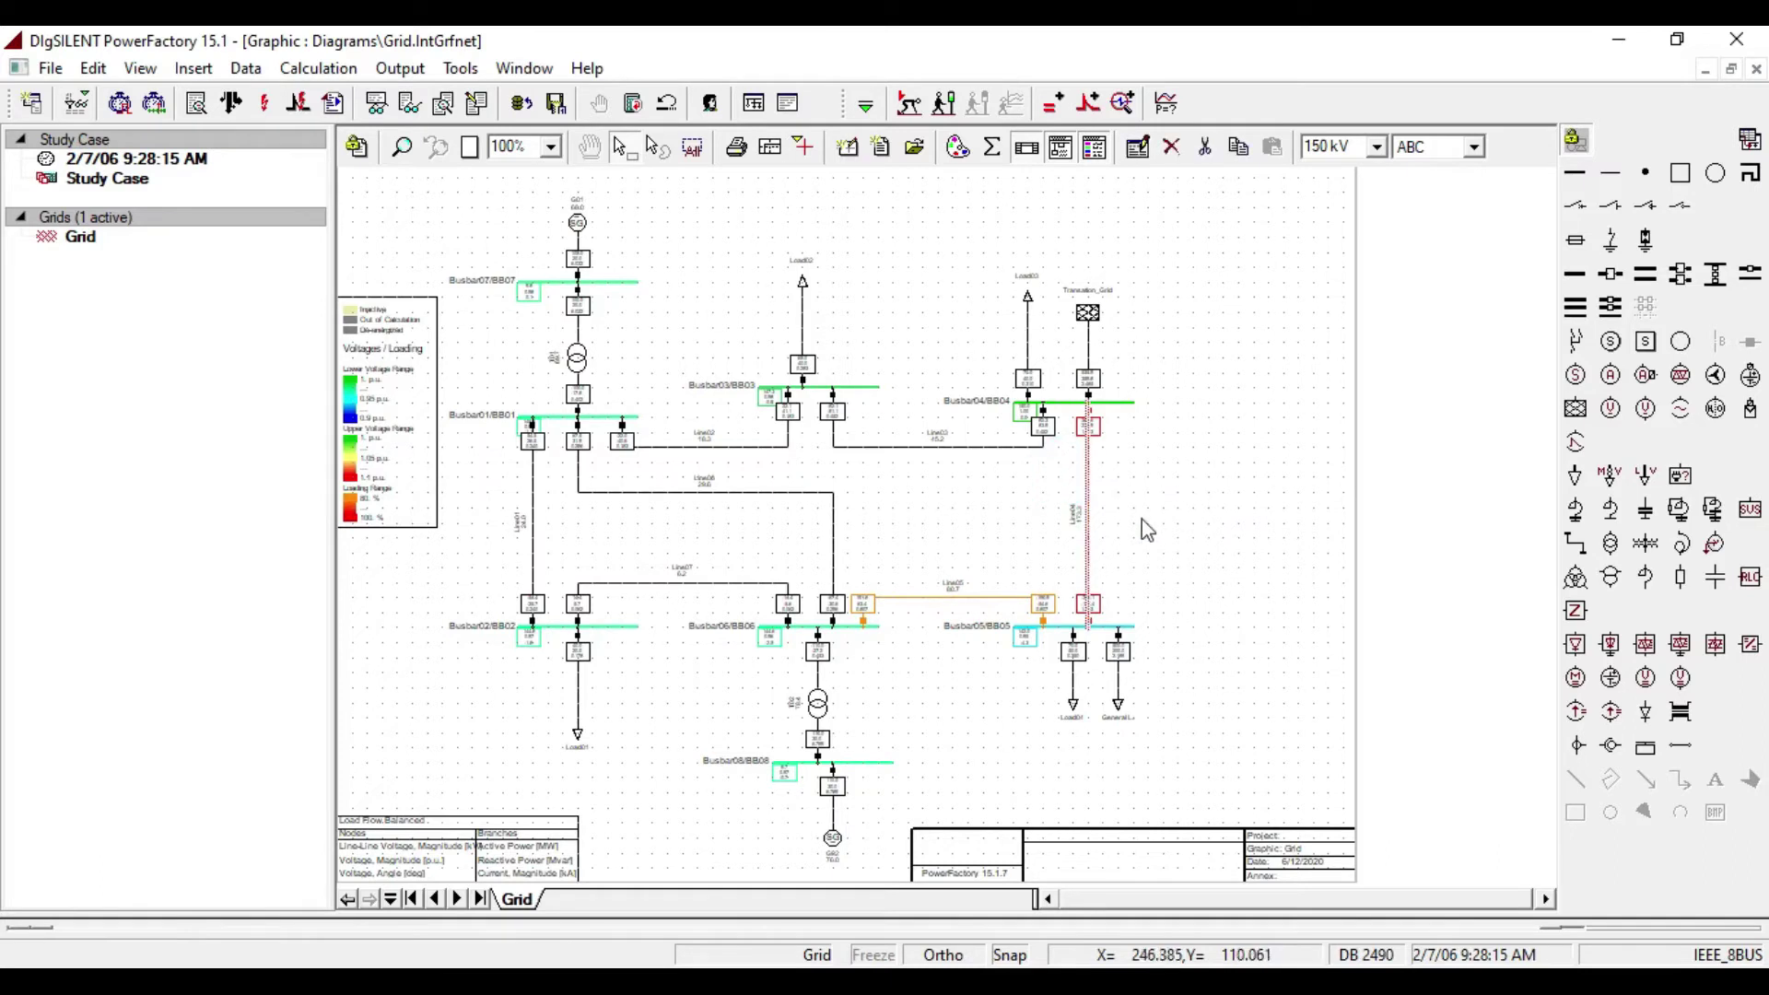
{"action": "left_click", "coordinate": [938, 565]}
{"action": "left_click", "coordinate": [1169, 564]}
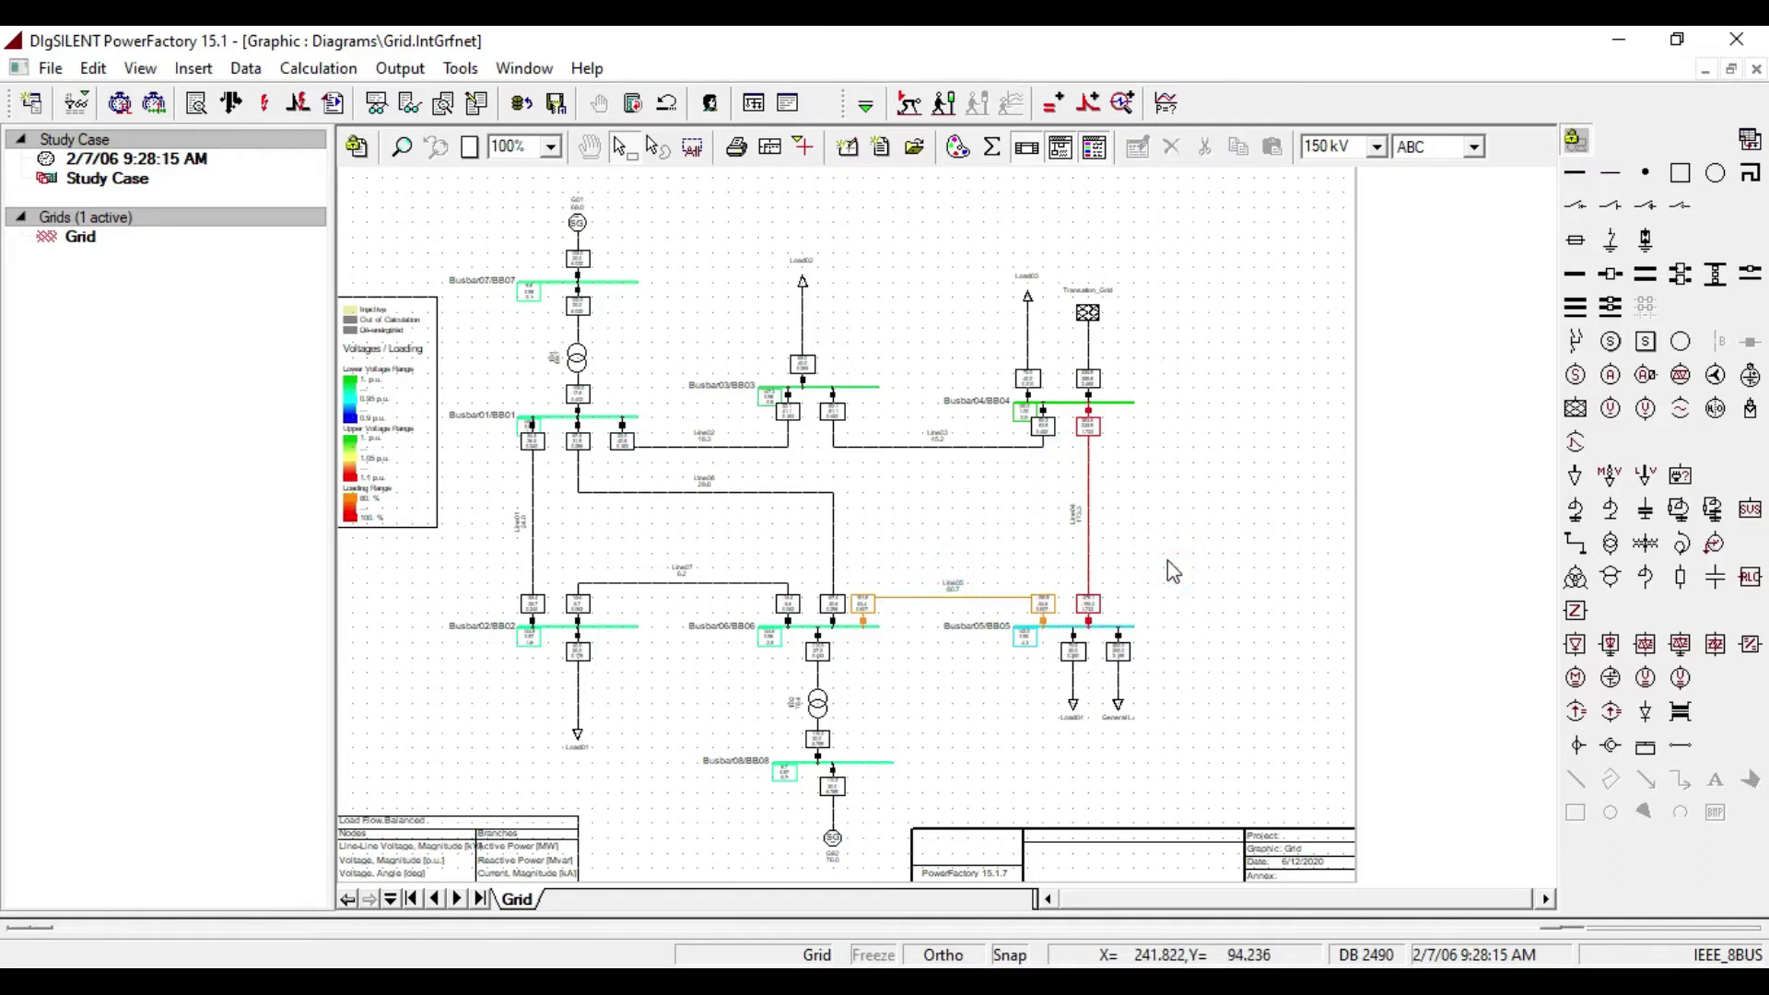
{"action": "left_click", "coordinate": [1088, 518]}
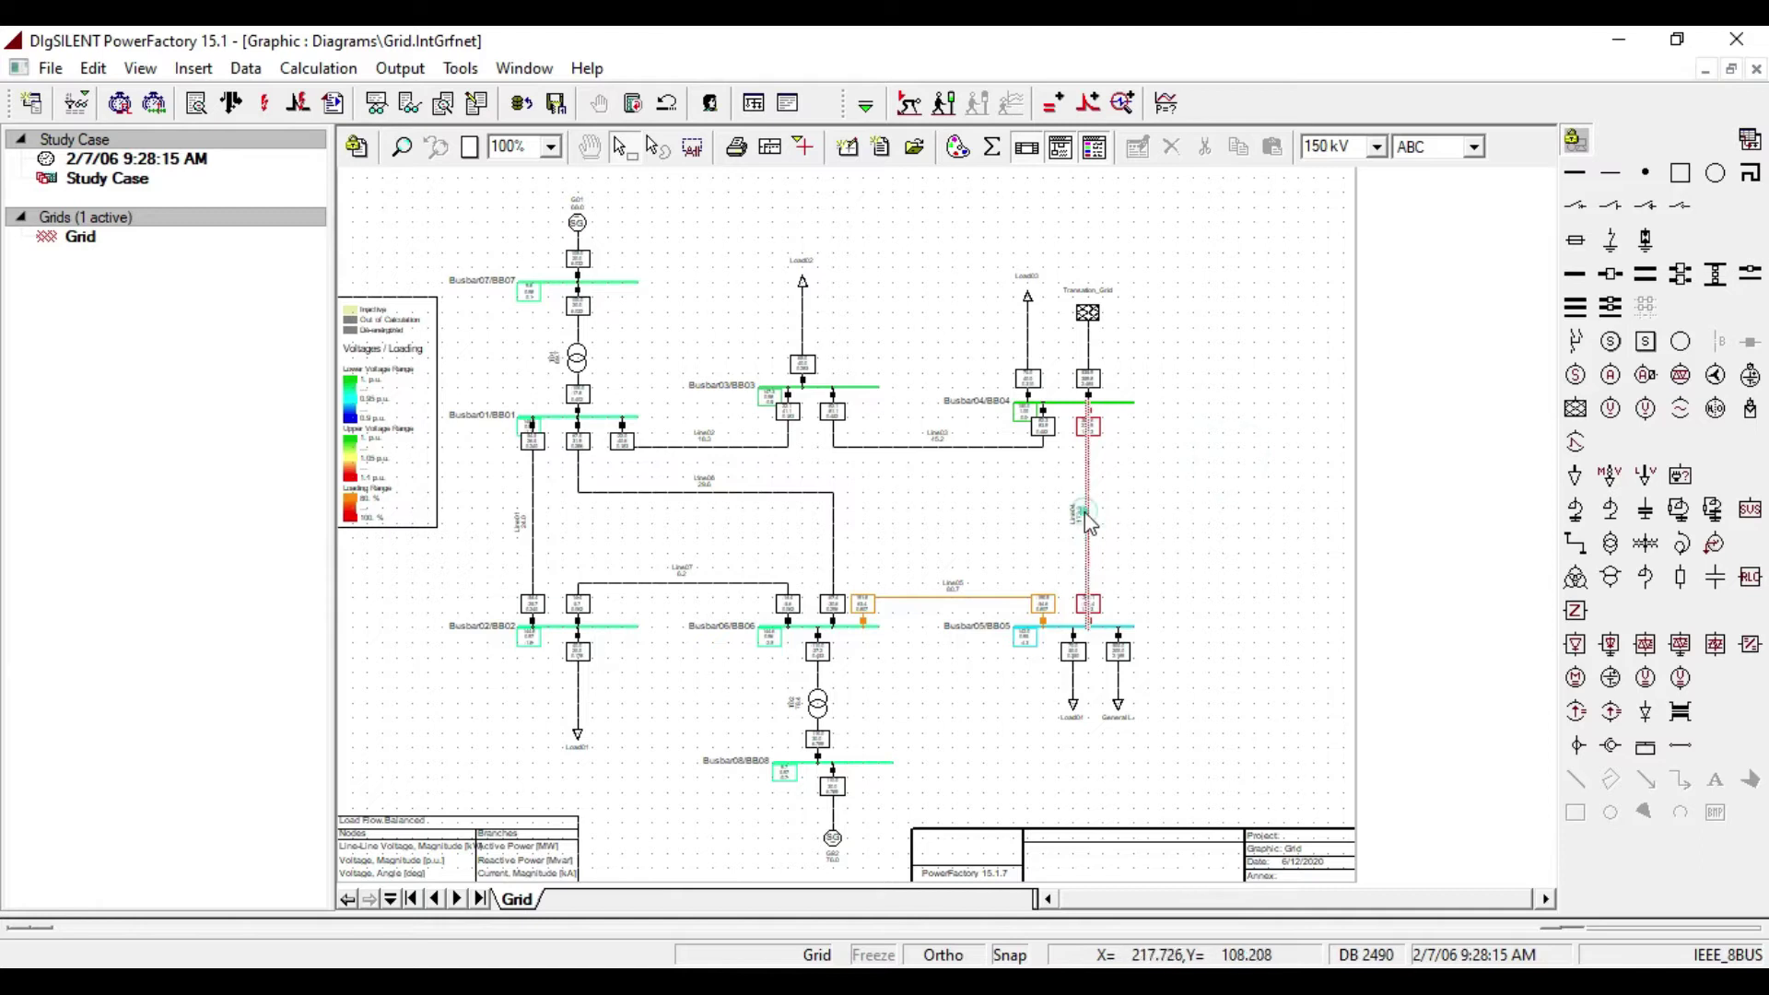
{"action": "left_click", "coordinate": [964, 590]}
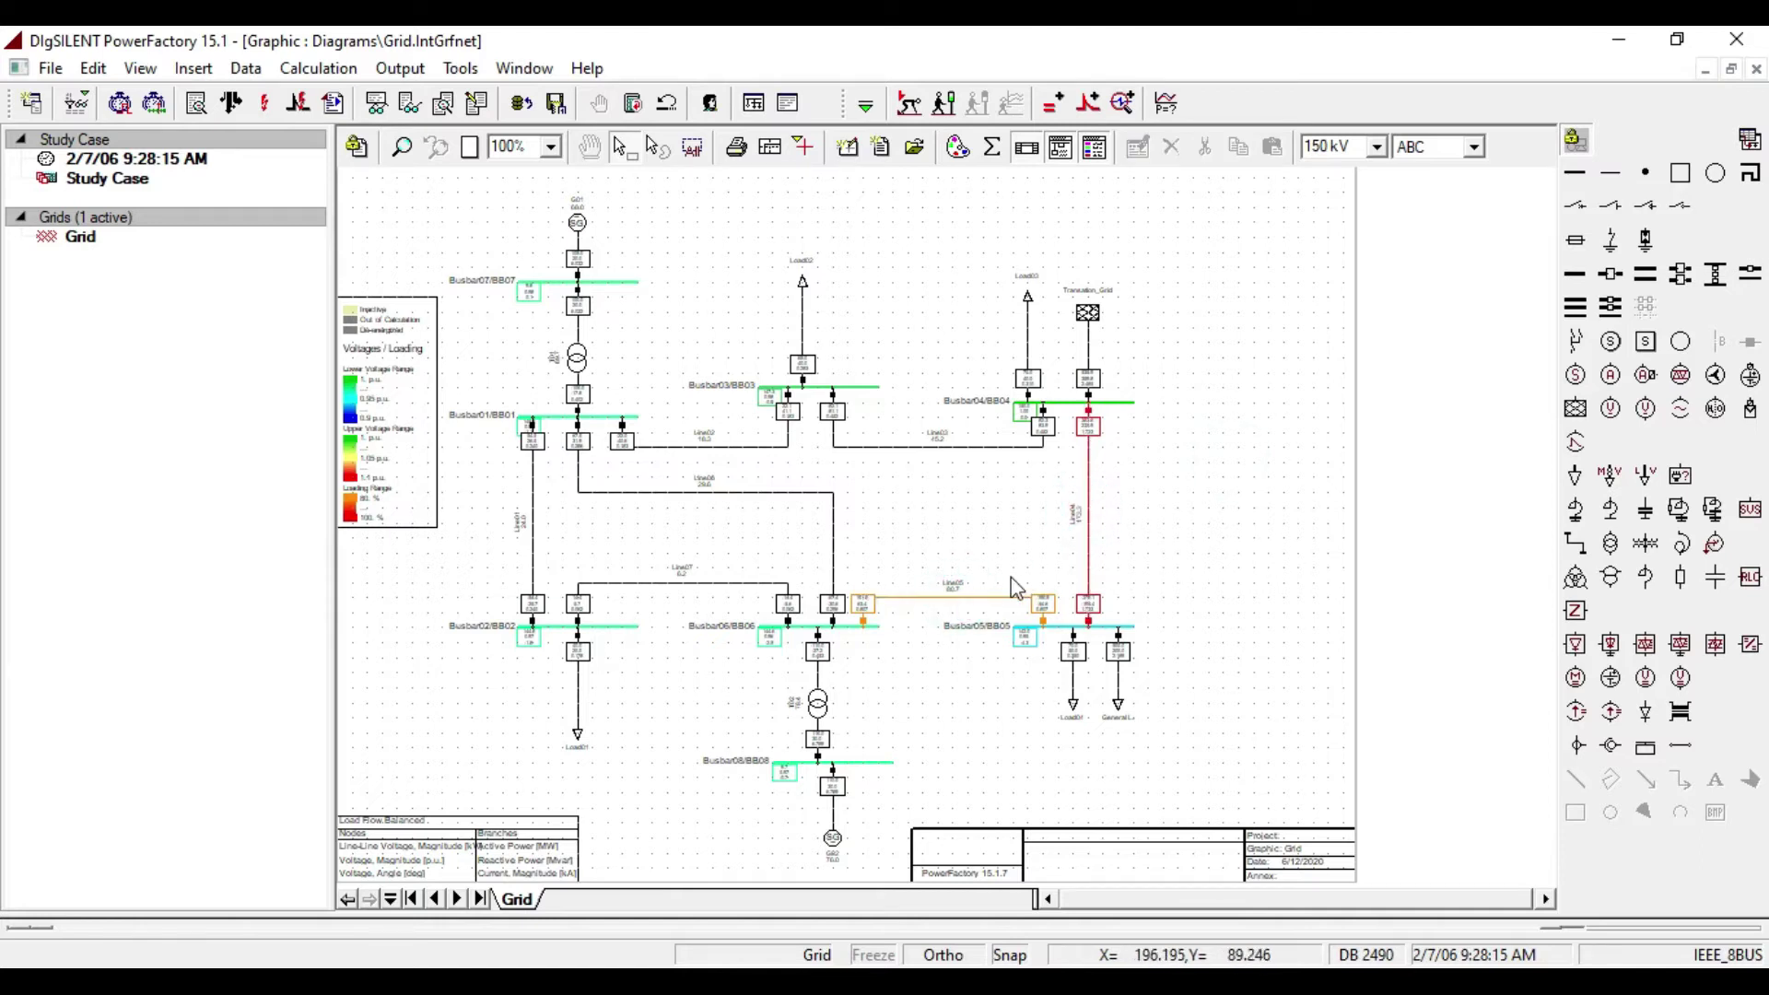
Check the loading of both transformers and the bottom generator.
{"action": "left_click", "coordinate": [578, 361]}
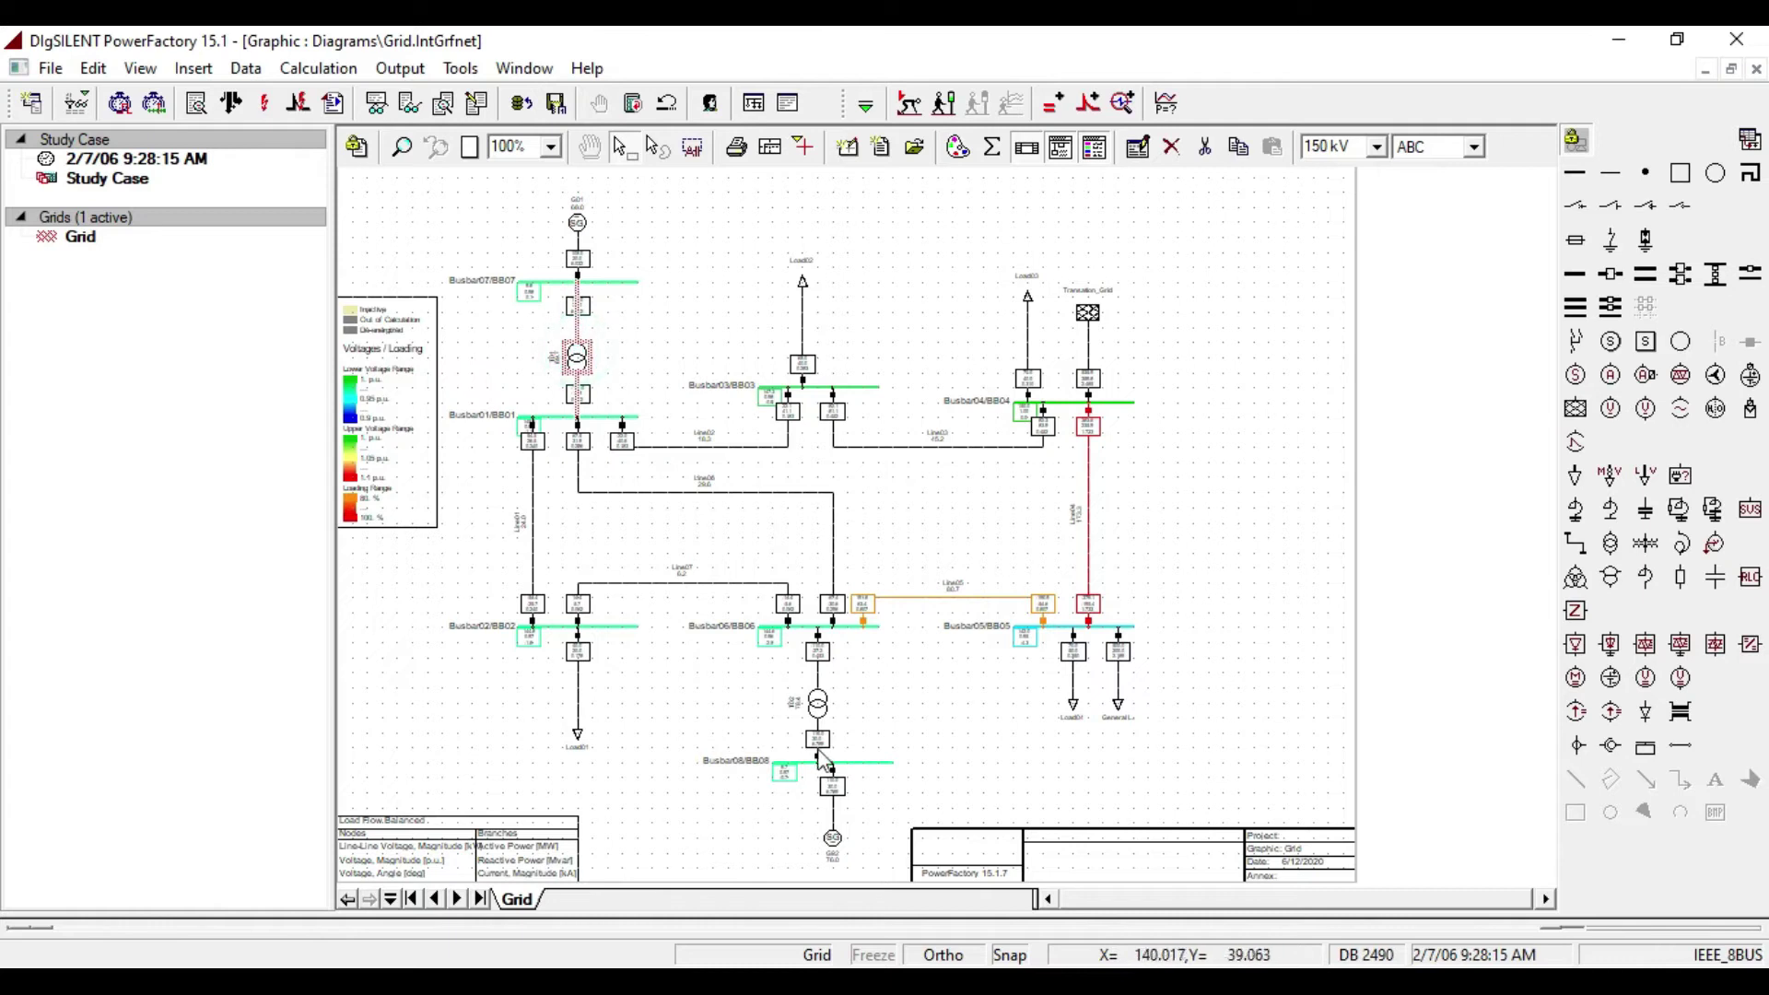
{"action": "left_click", "coordinate": [820, 708]}
{"action": "left_click", "coordinate": [910, 707]}
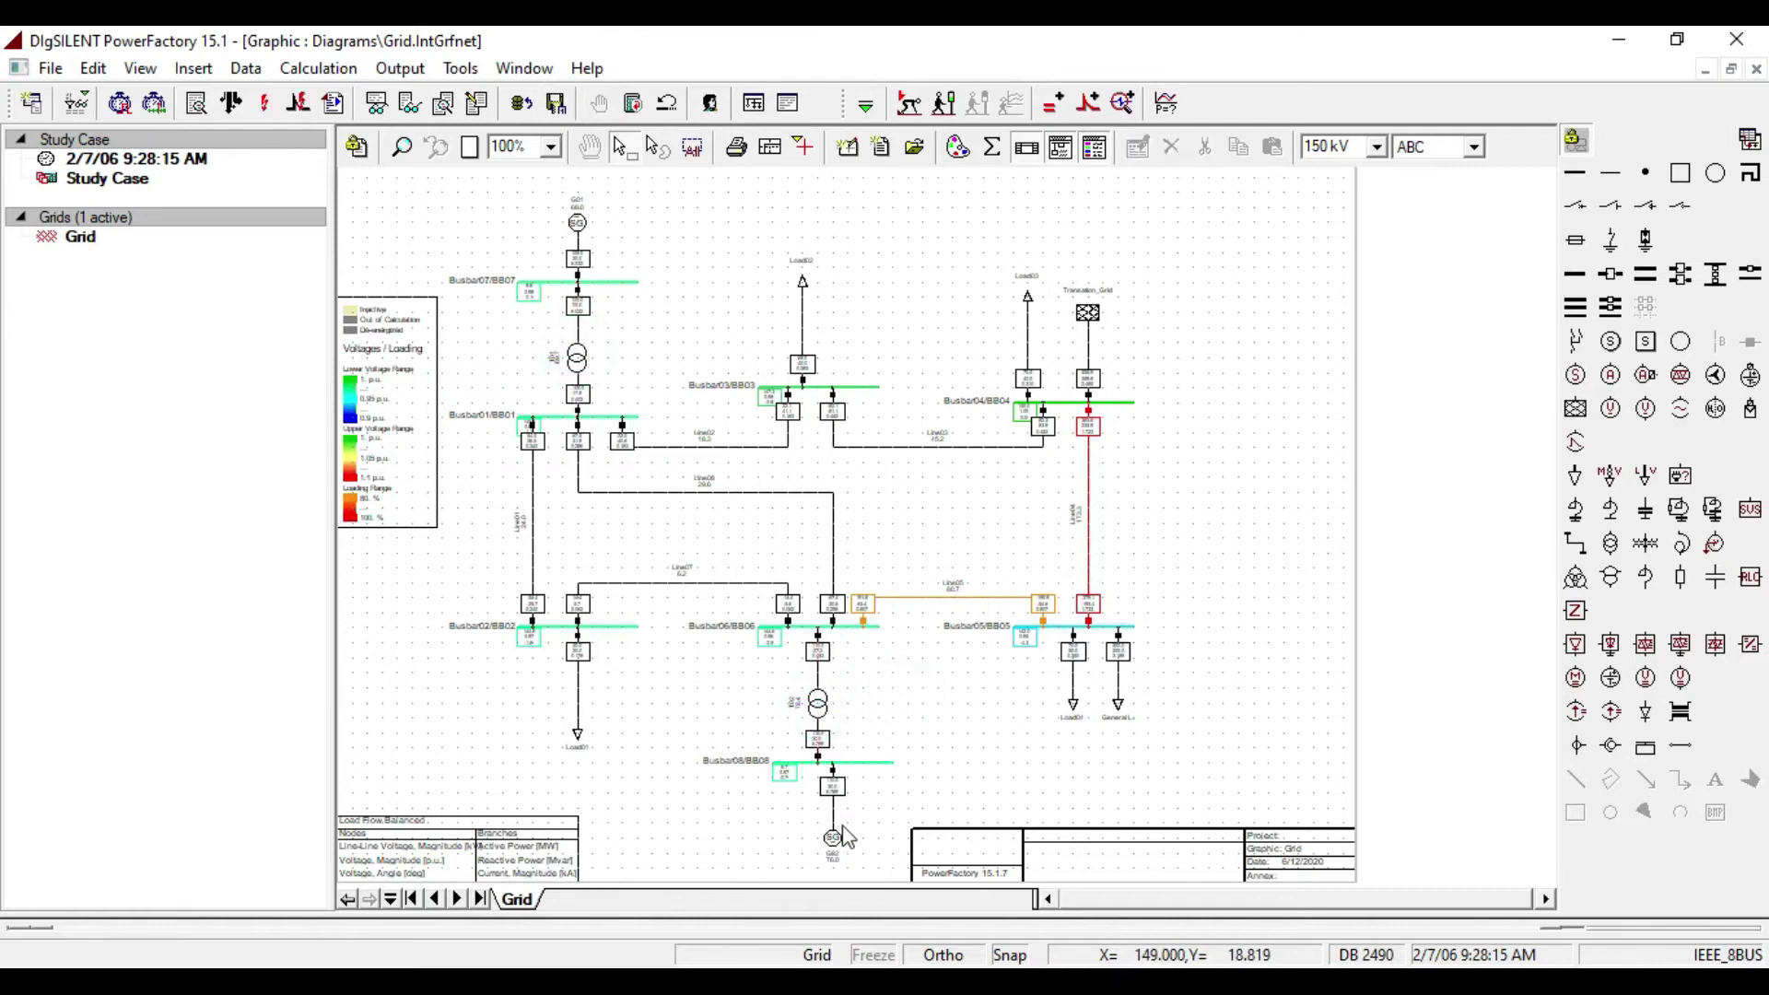
{"action": "left_click", "coordinate": [831, 838]}
{"action": "left_click", "coordinate": [895, 735]}
{"action": "left_click", "coordinate": [1048, 705]}
{"action": "left_click", "coordinate": [818, 702]}
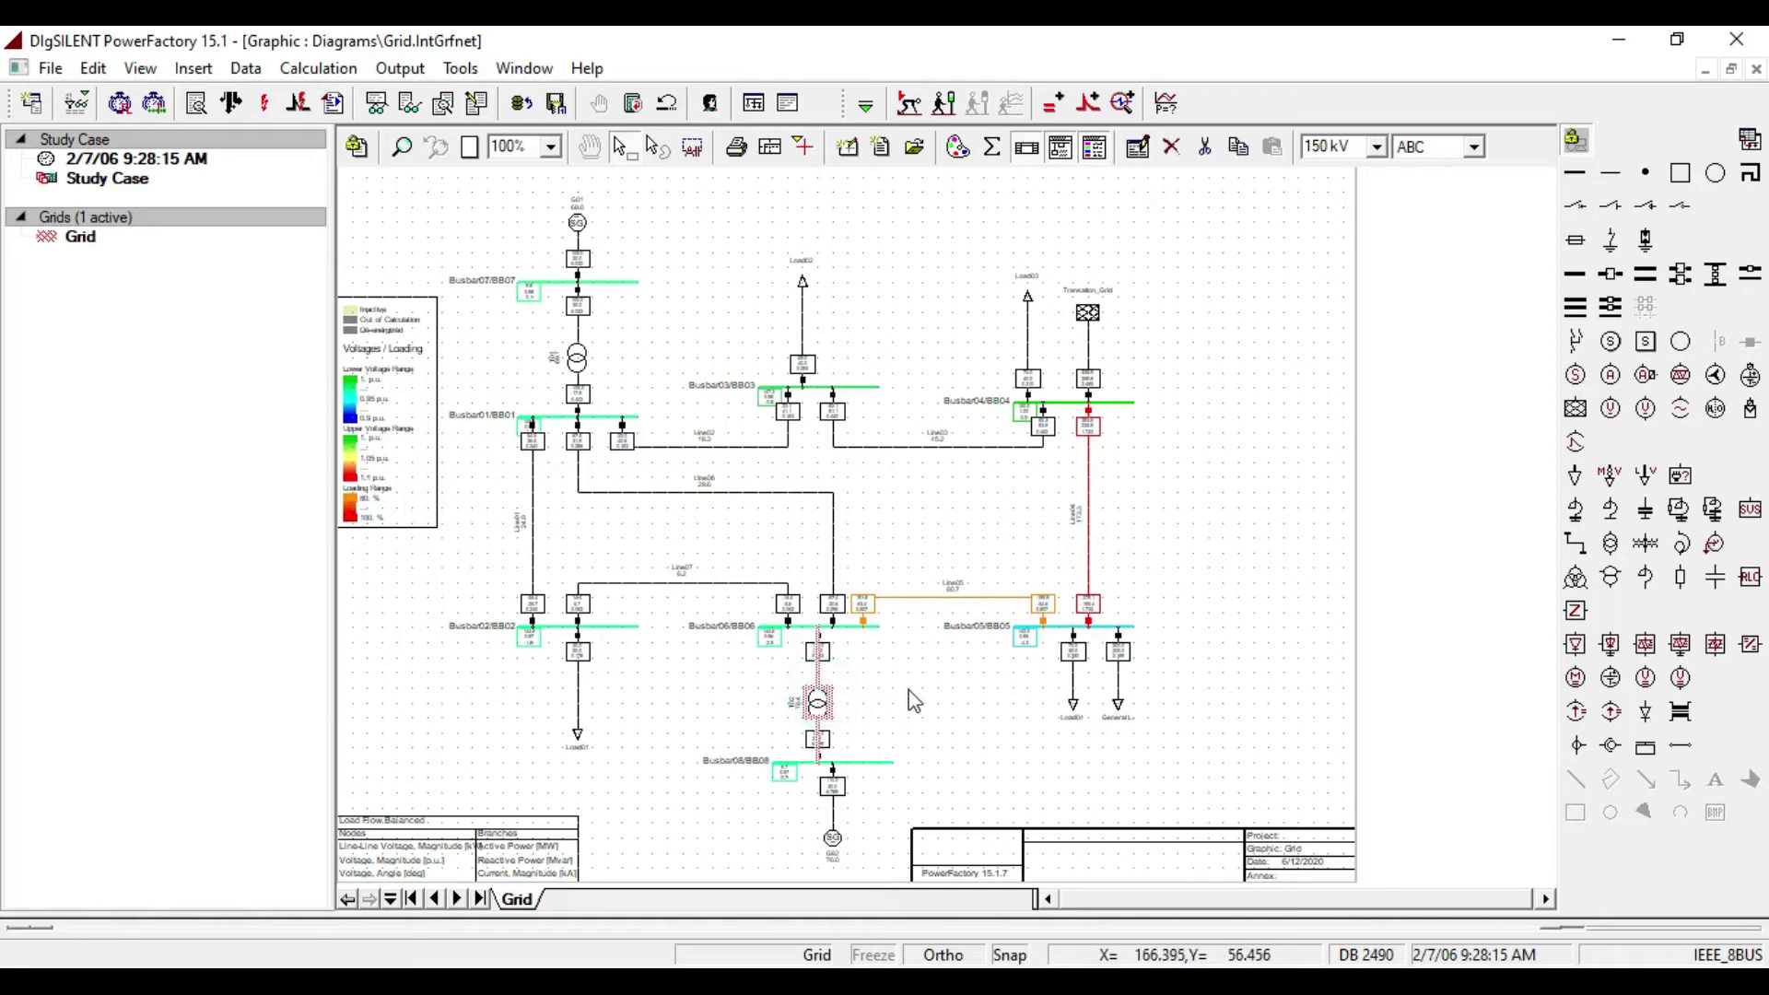
{"action": "left_click", "coordinate": [908, 691]}
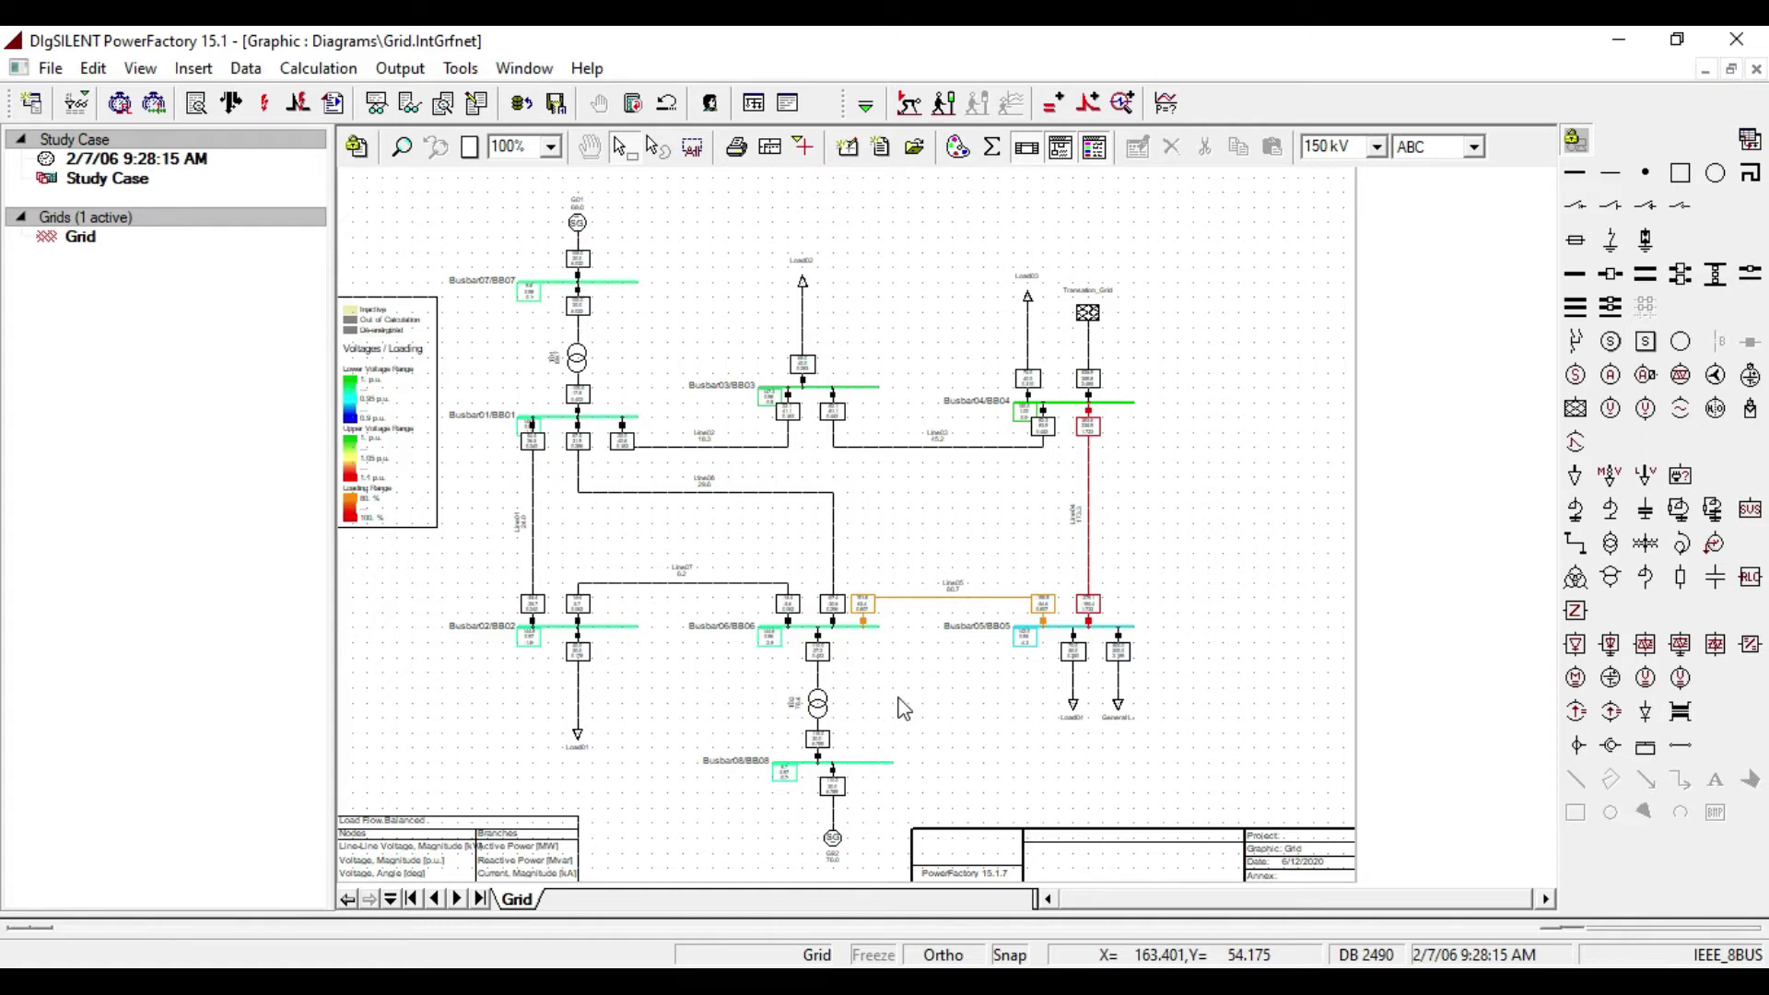
Raise Line Type04's rated current to 5 kA.
{"action": "double_click", "coordinate": [1089, 514]}
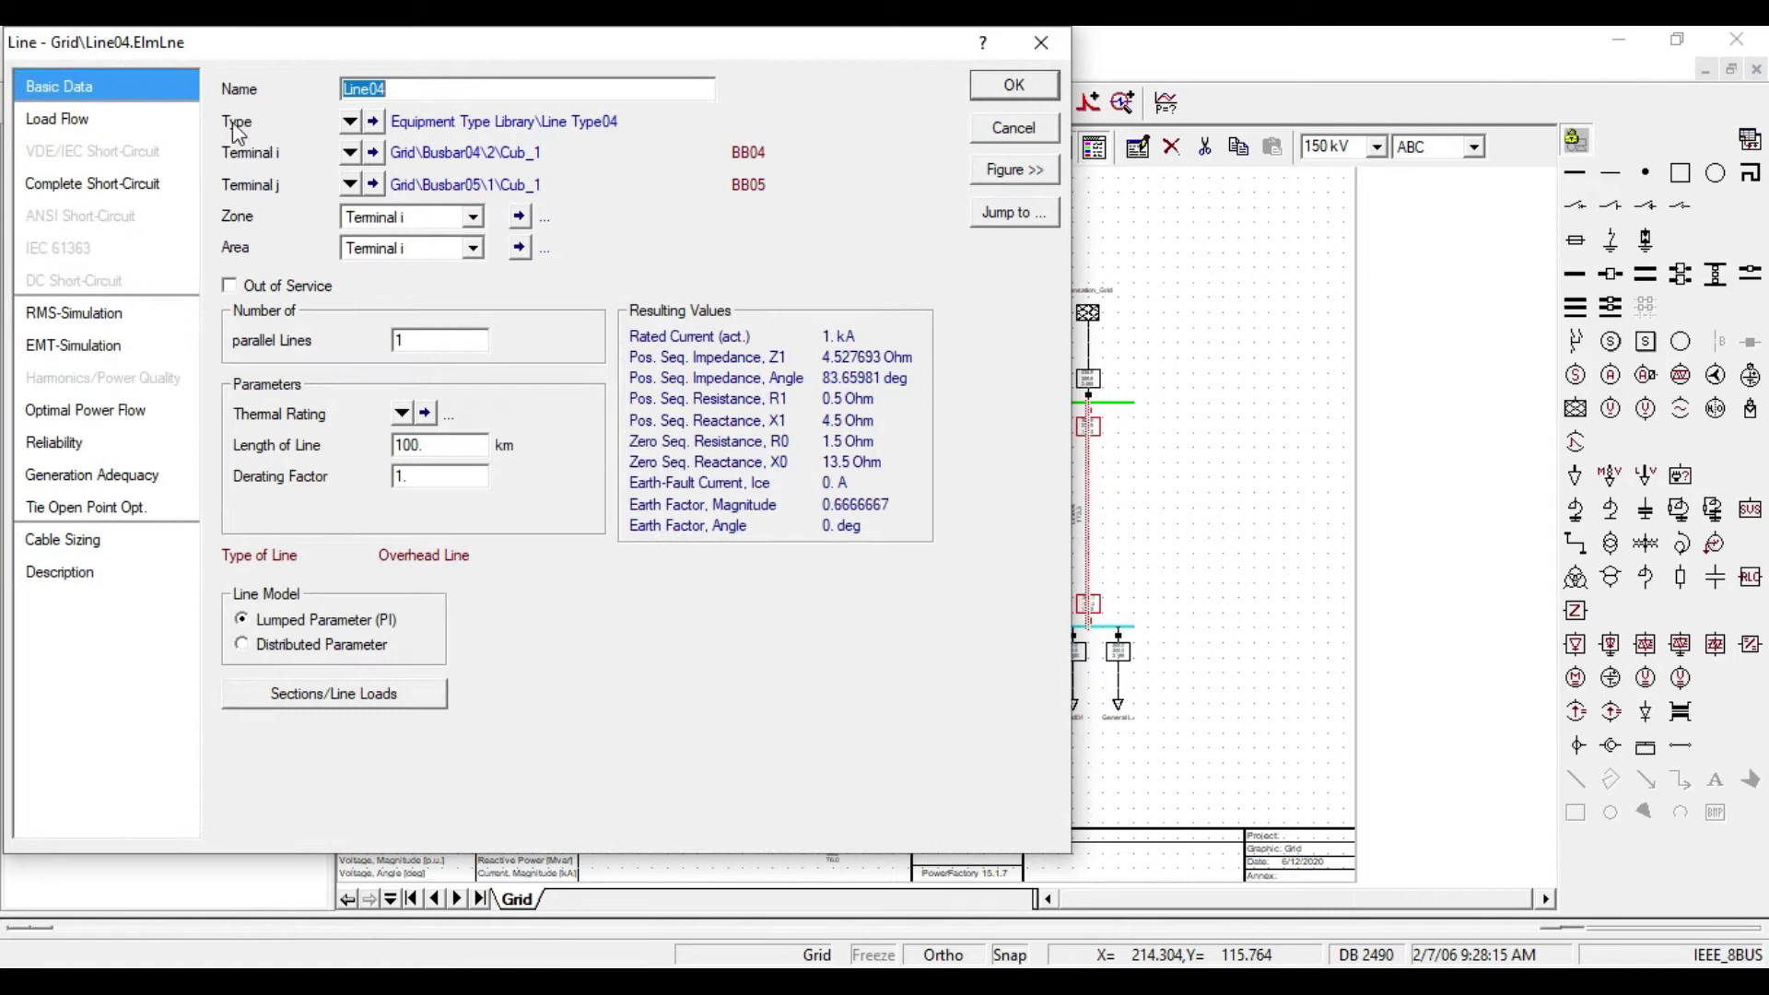
{"action": "left_click", "coordinate": [373, 121]}
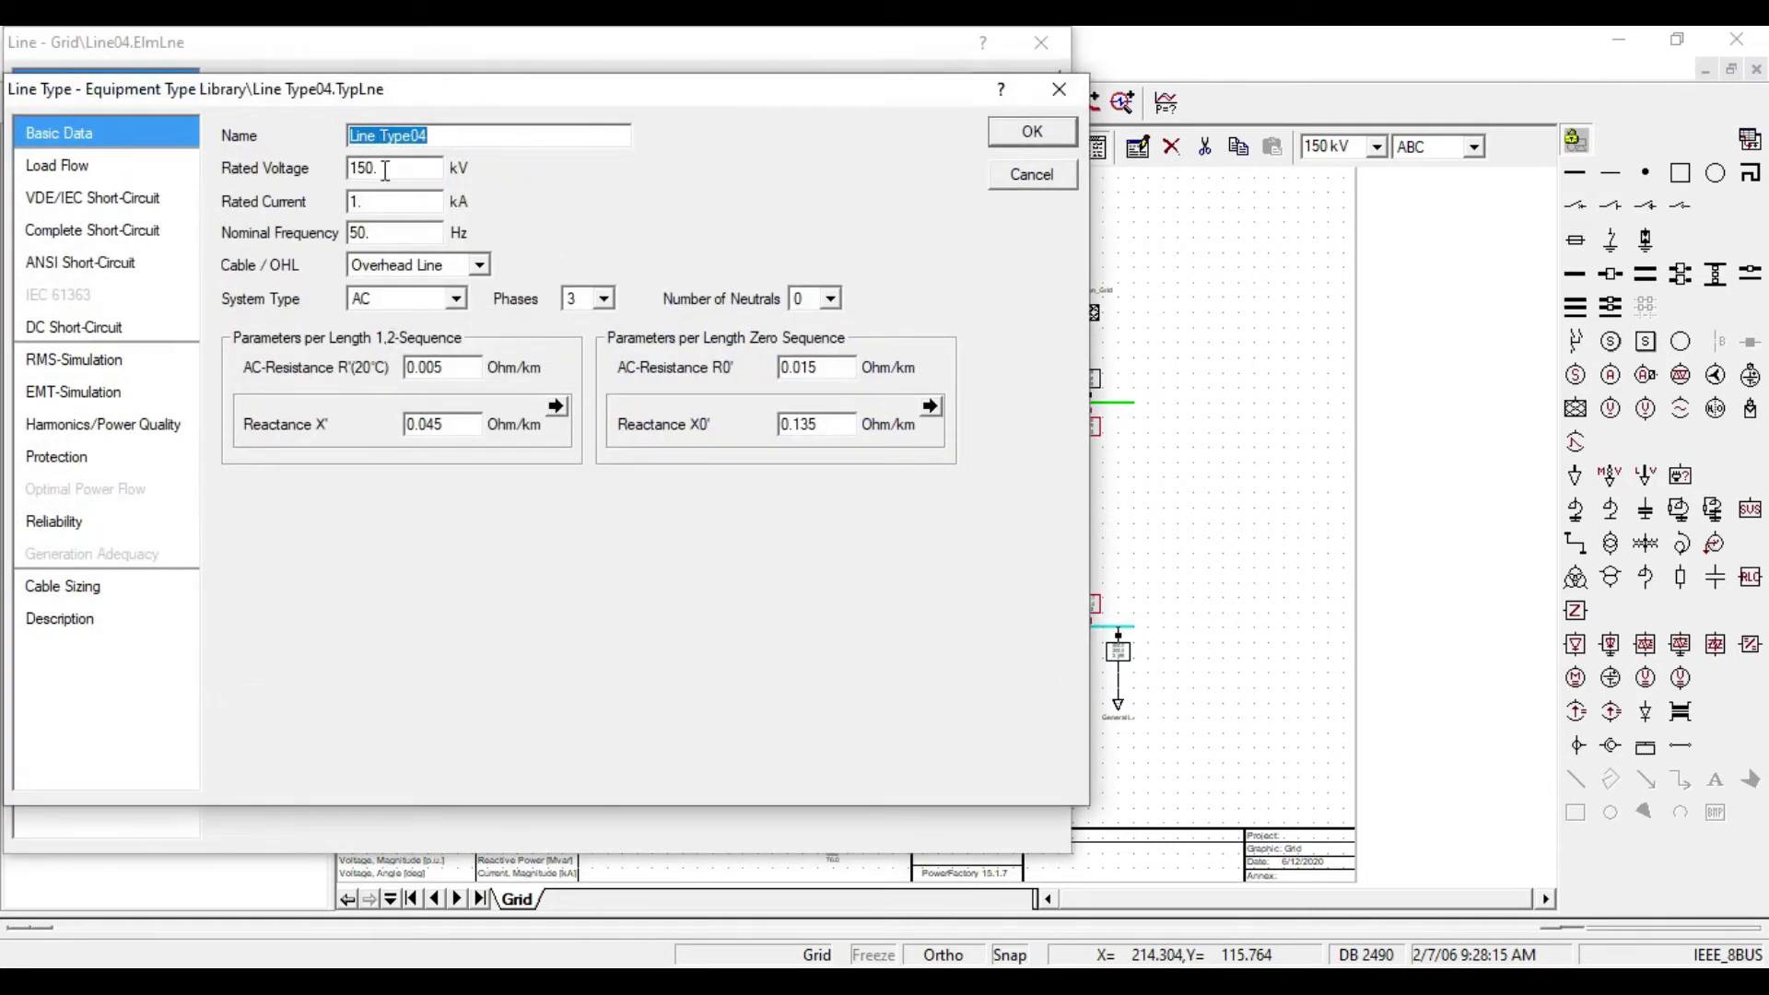
{"action": "double_click", "coordinate": [385, 198]}
{"action": "type", "text": "5"}
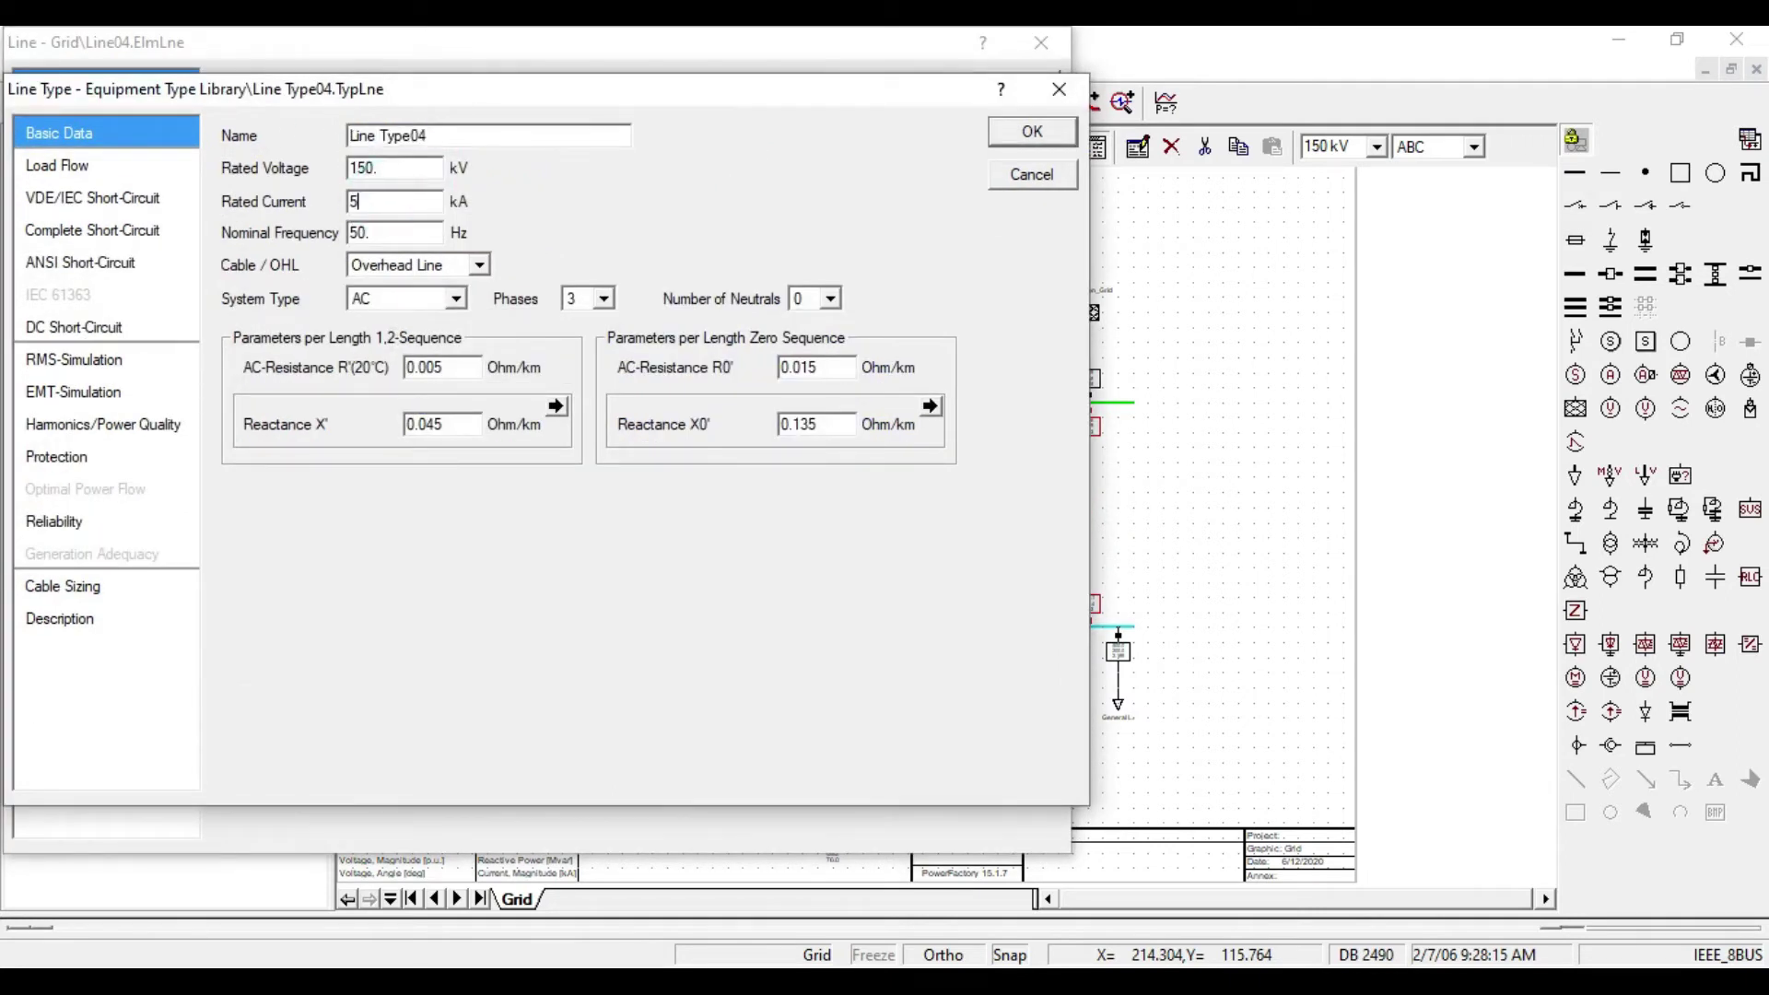
{"action": "left_click", "coordinate": [1032, 130]}
{"action": "left_click", "coordinate": [1014, 87]}
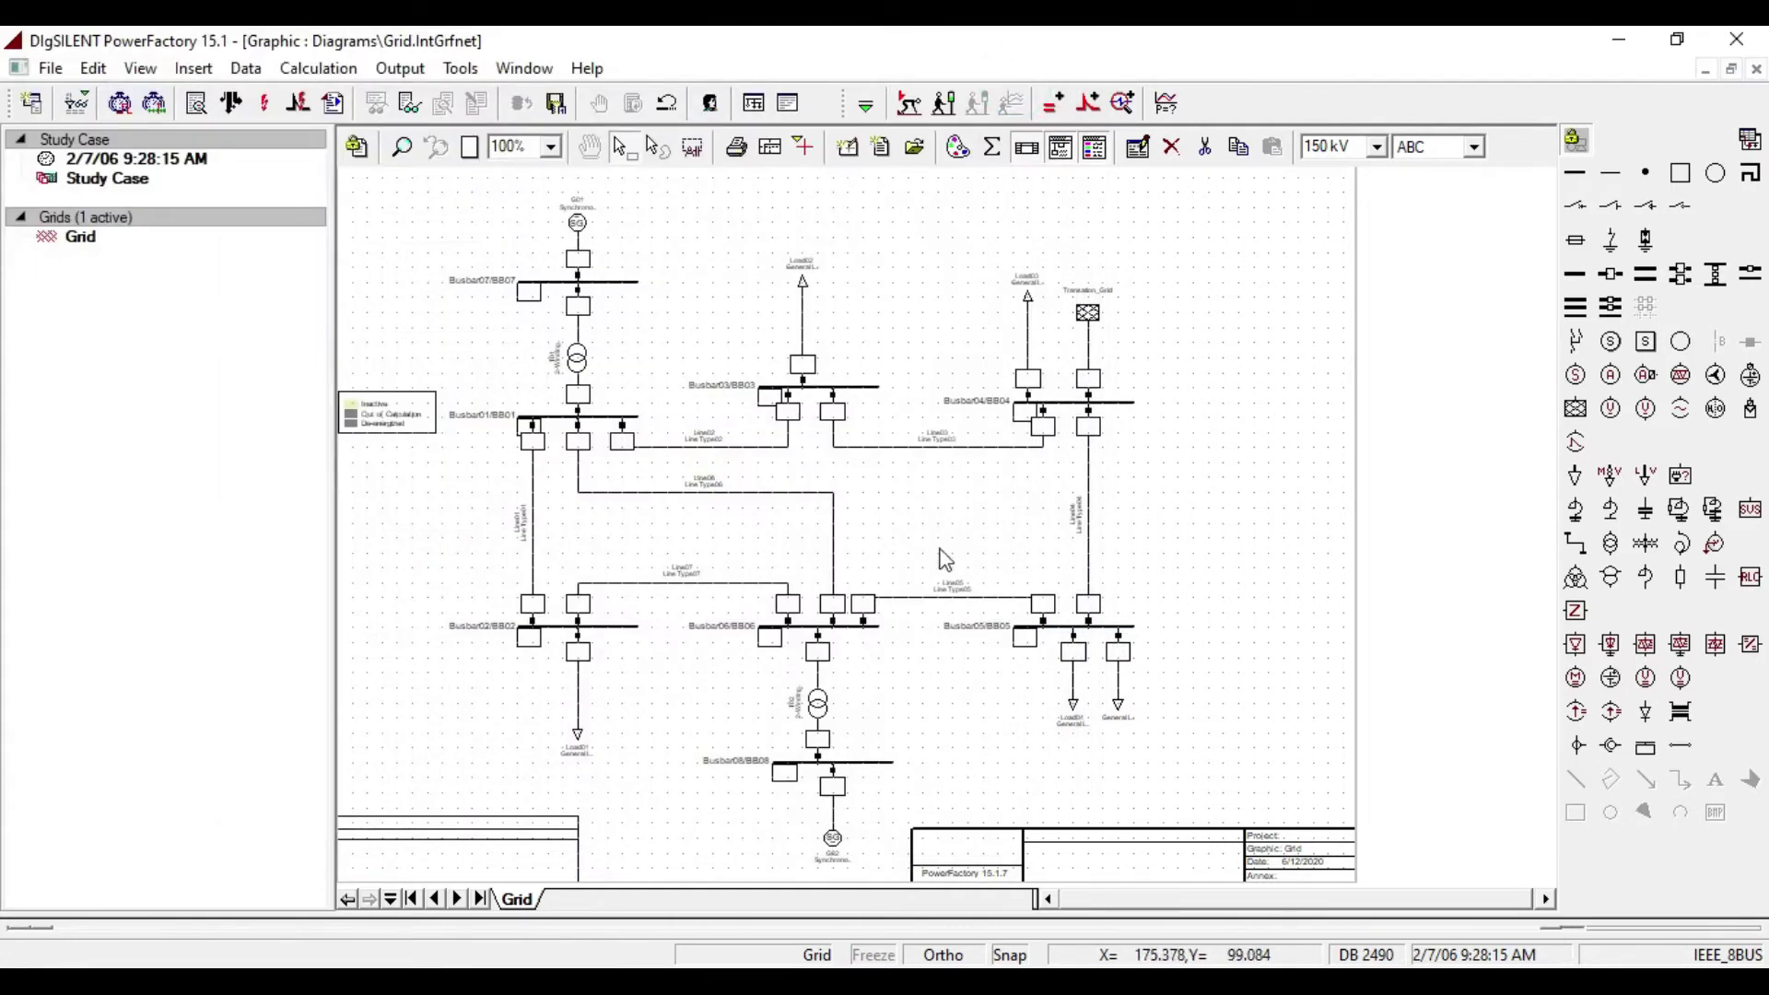
Give Line05 2 parallel lines and apply the change.
{"action": "double_click", "coordinate": [958, 601]}
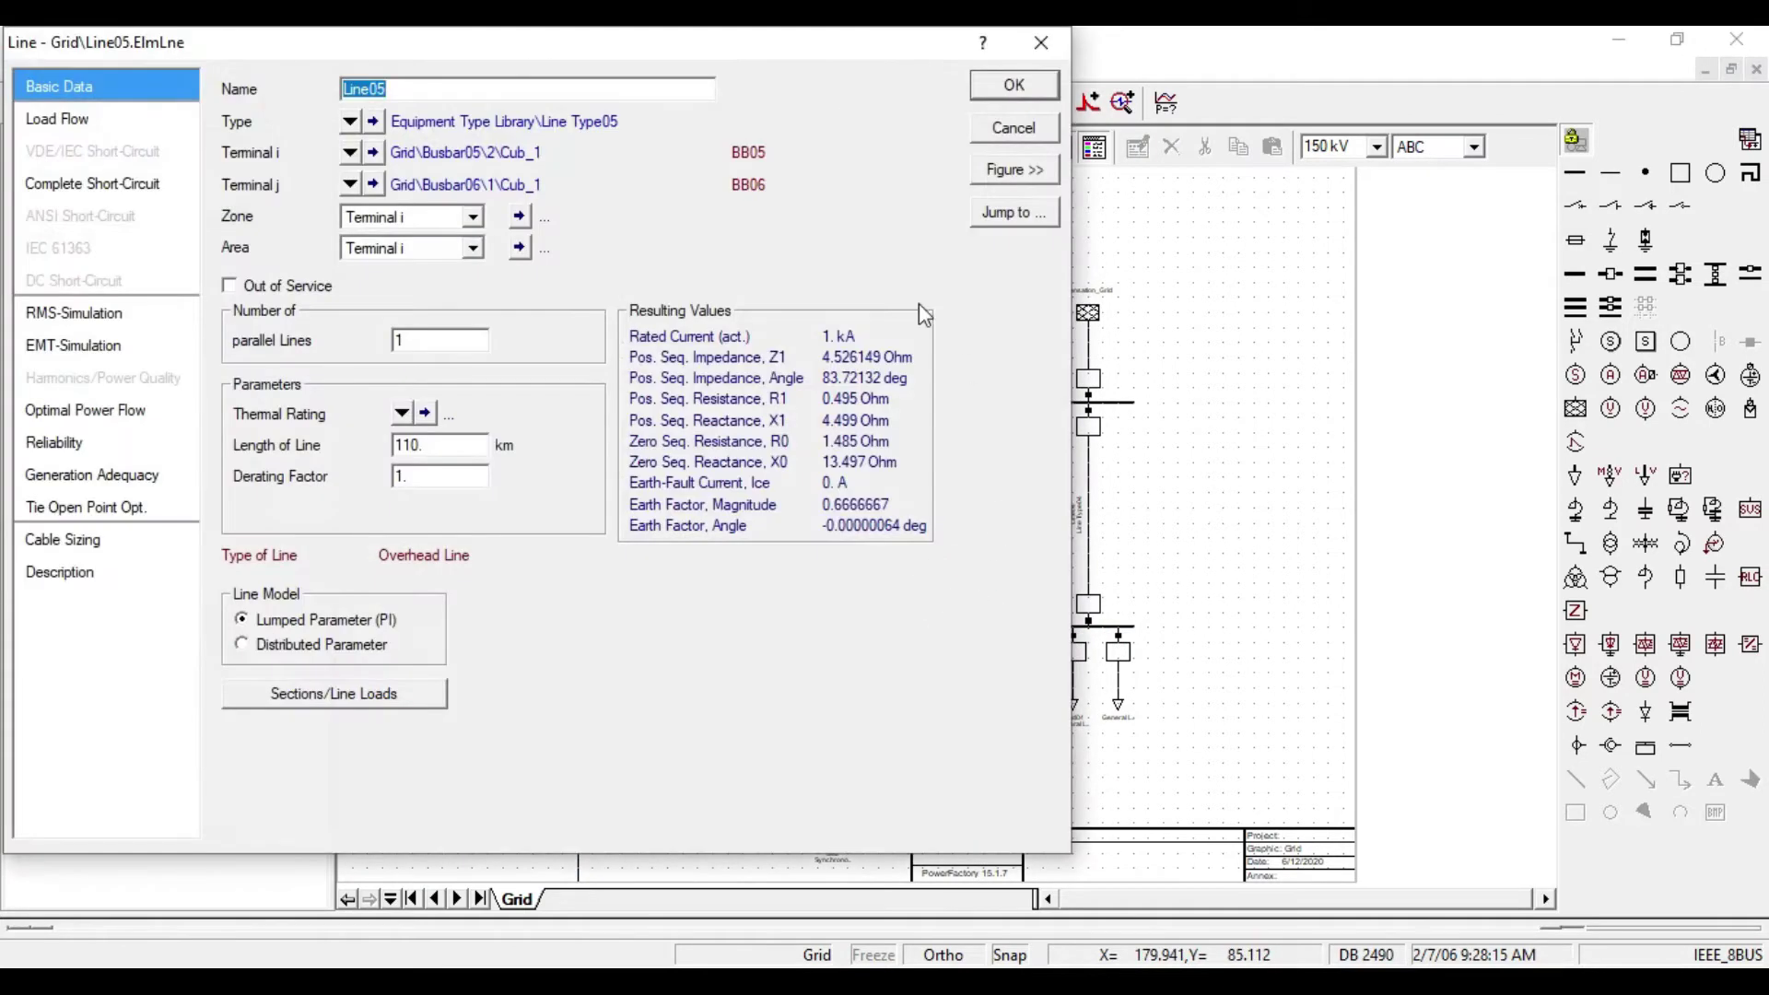
{"action": "double_click", "coordinate": [427, 340]}
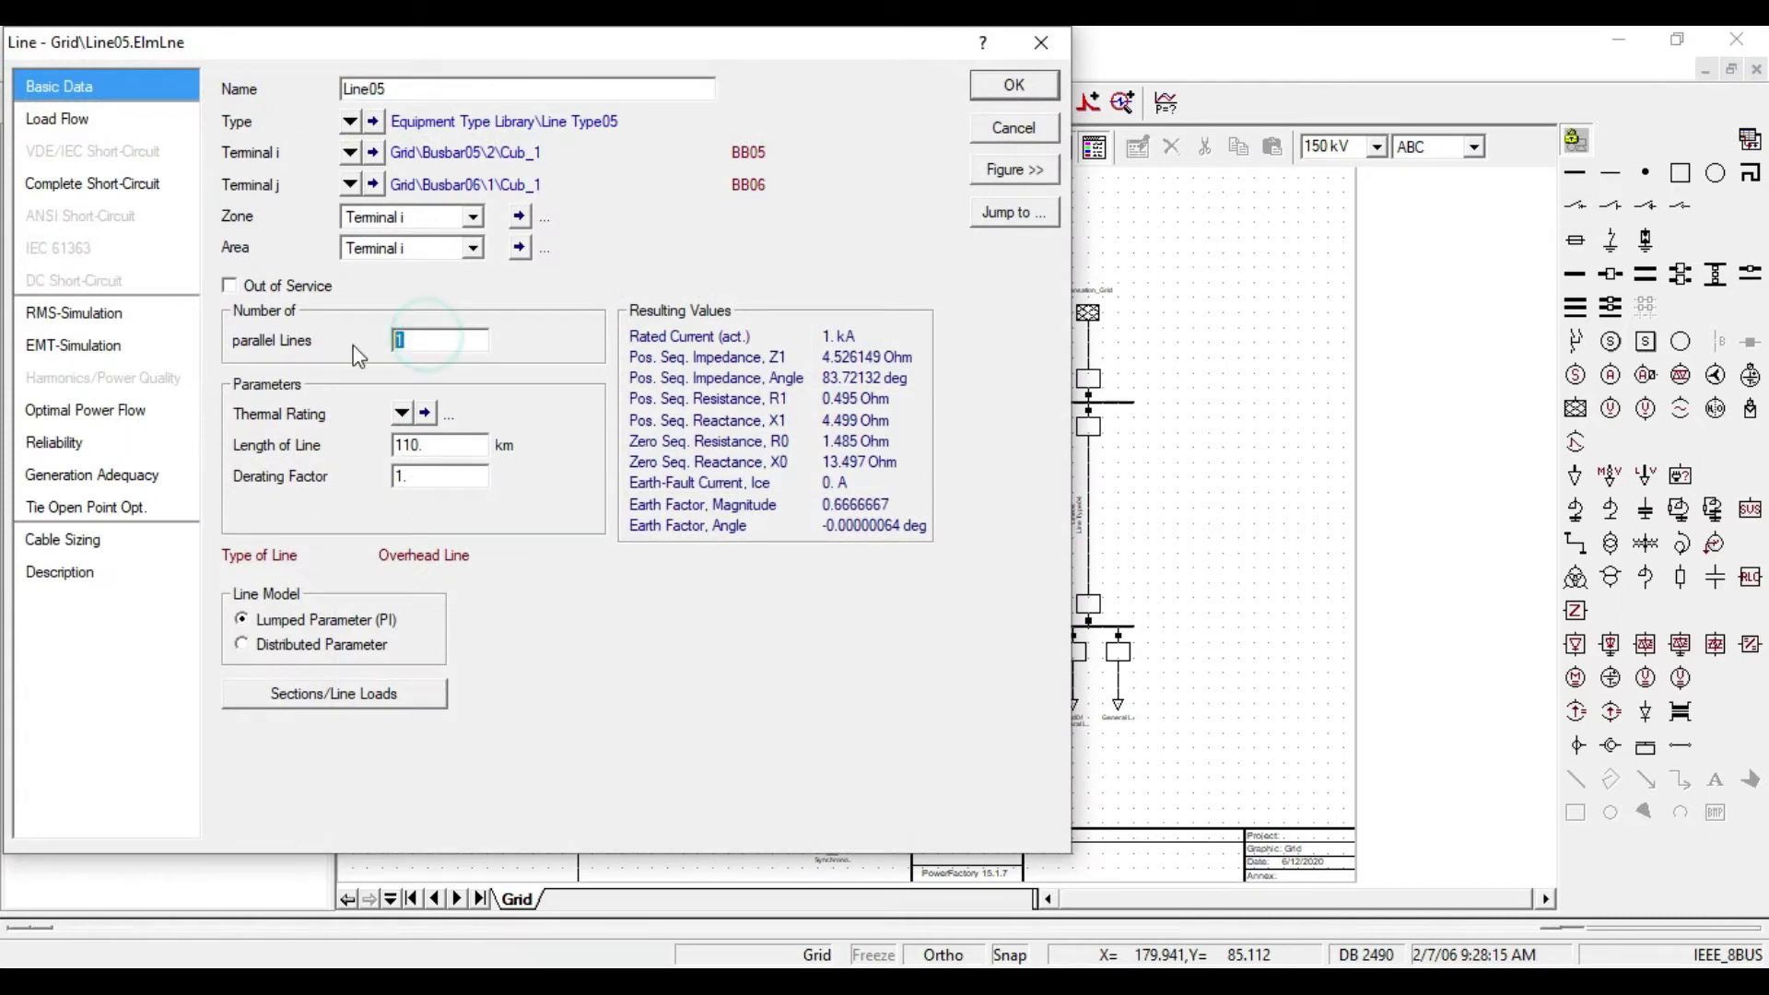
{"action": "type", "text": "2"}
{"action": "left_click", "coordinate": [1014, 88]}
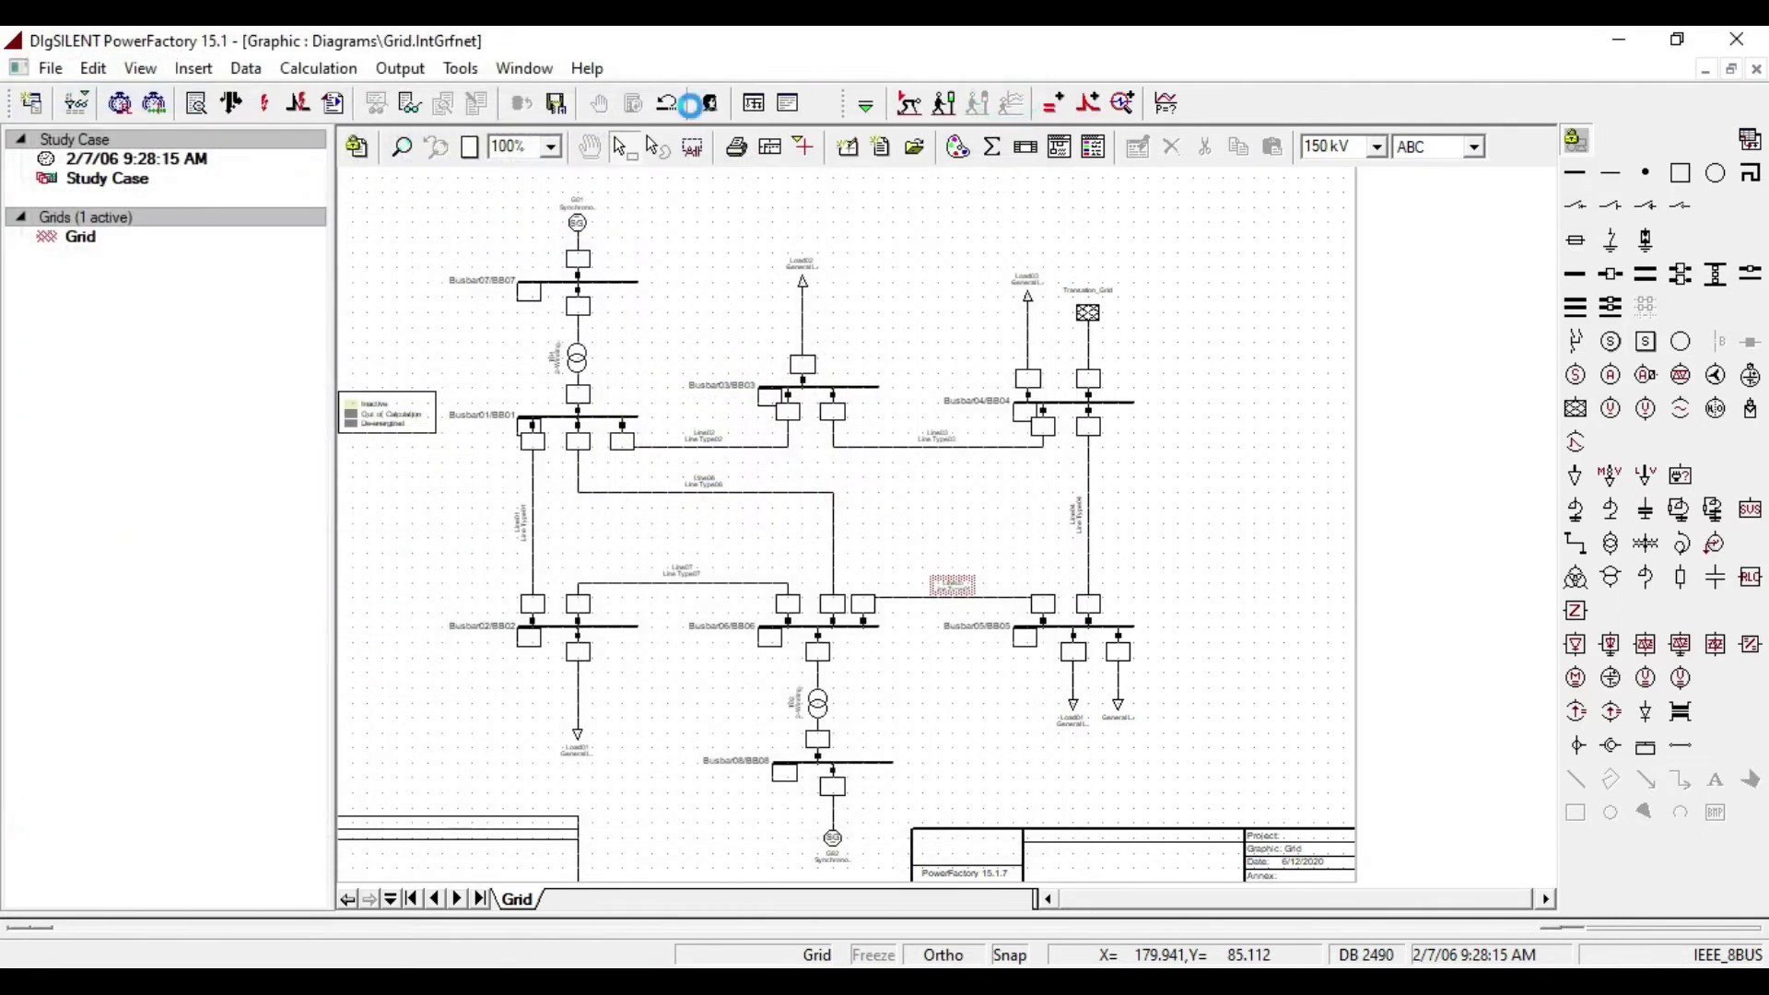
Rerun the balanced AC load flow with the modified lines, then pick Busbar05.
{"action": "left_click", "coordinate": [231, 102]}
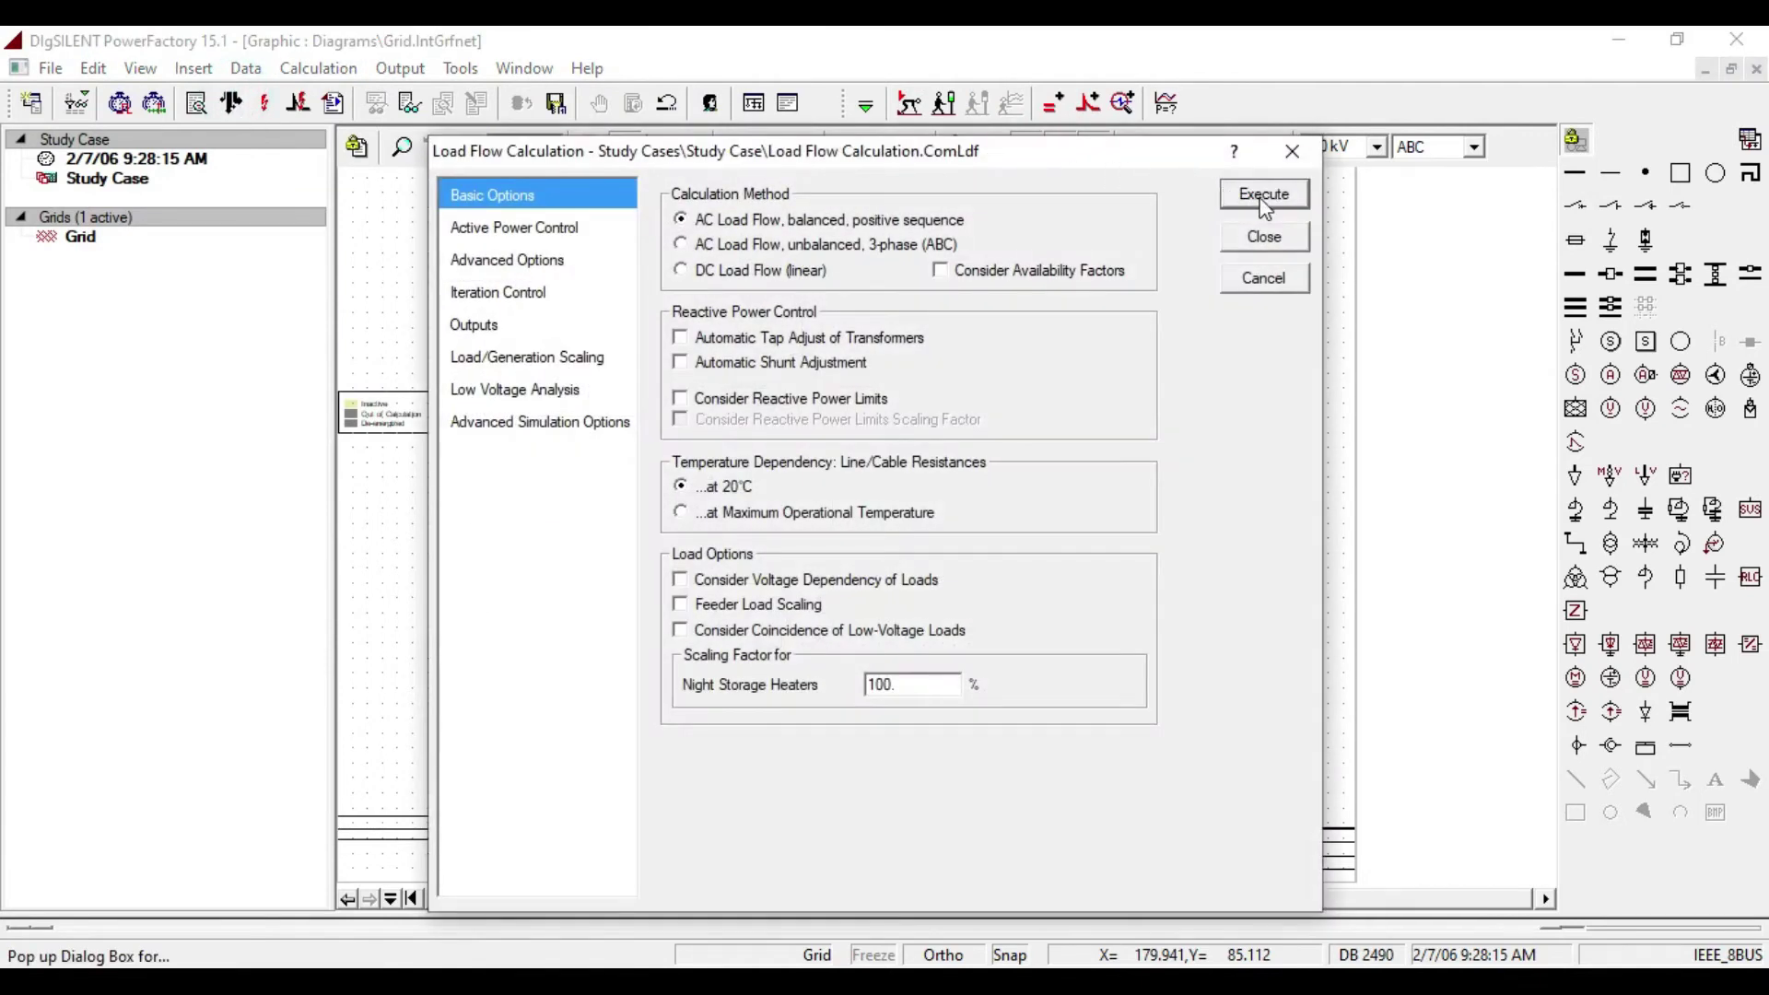
{"action": "left_click", "coordinate": [1260, 194]}
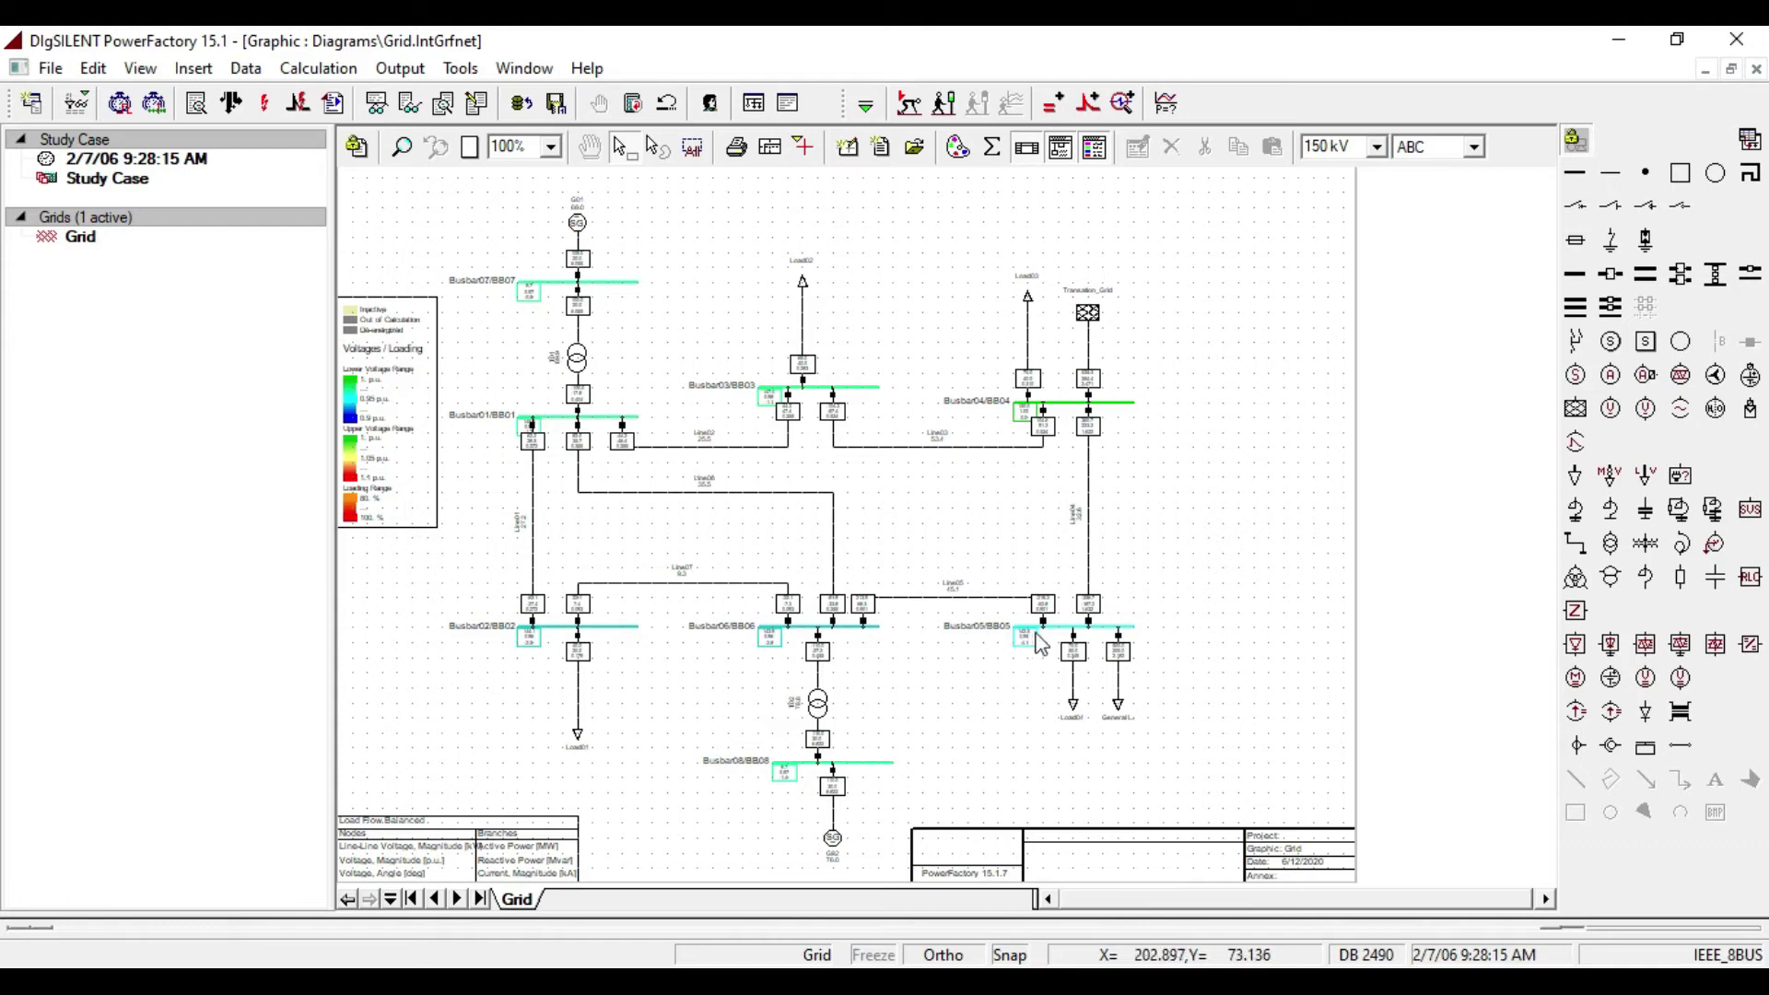
{"action": "left_click", "coordinate": [1094, 627]}
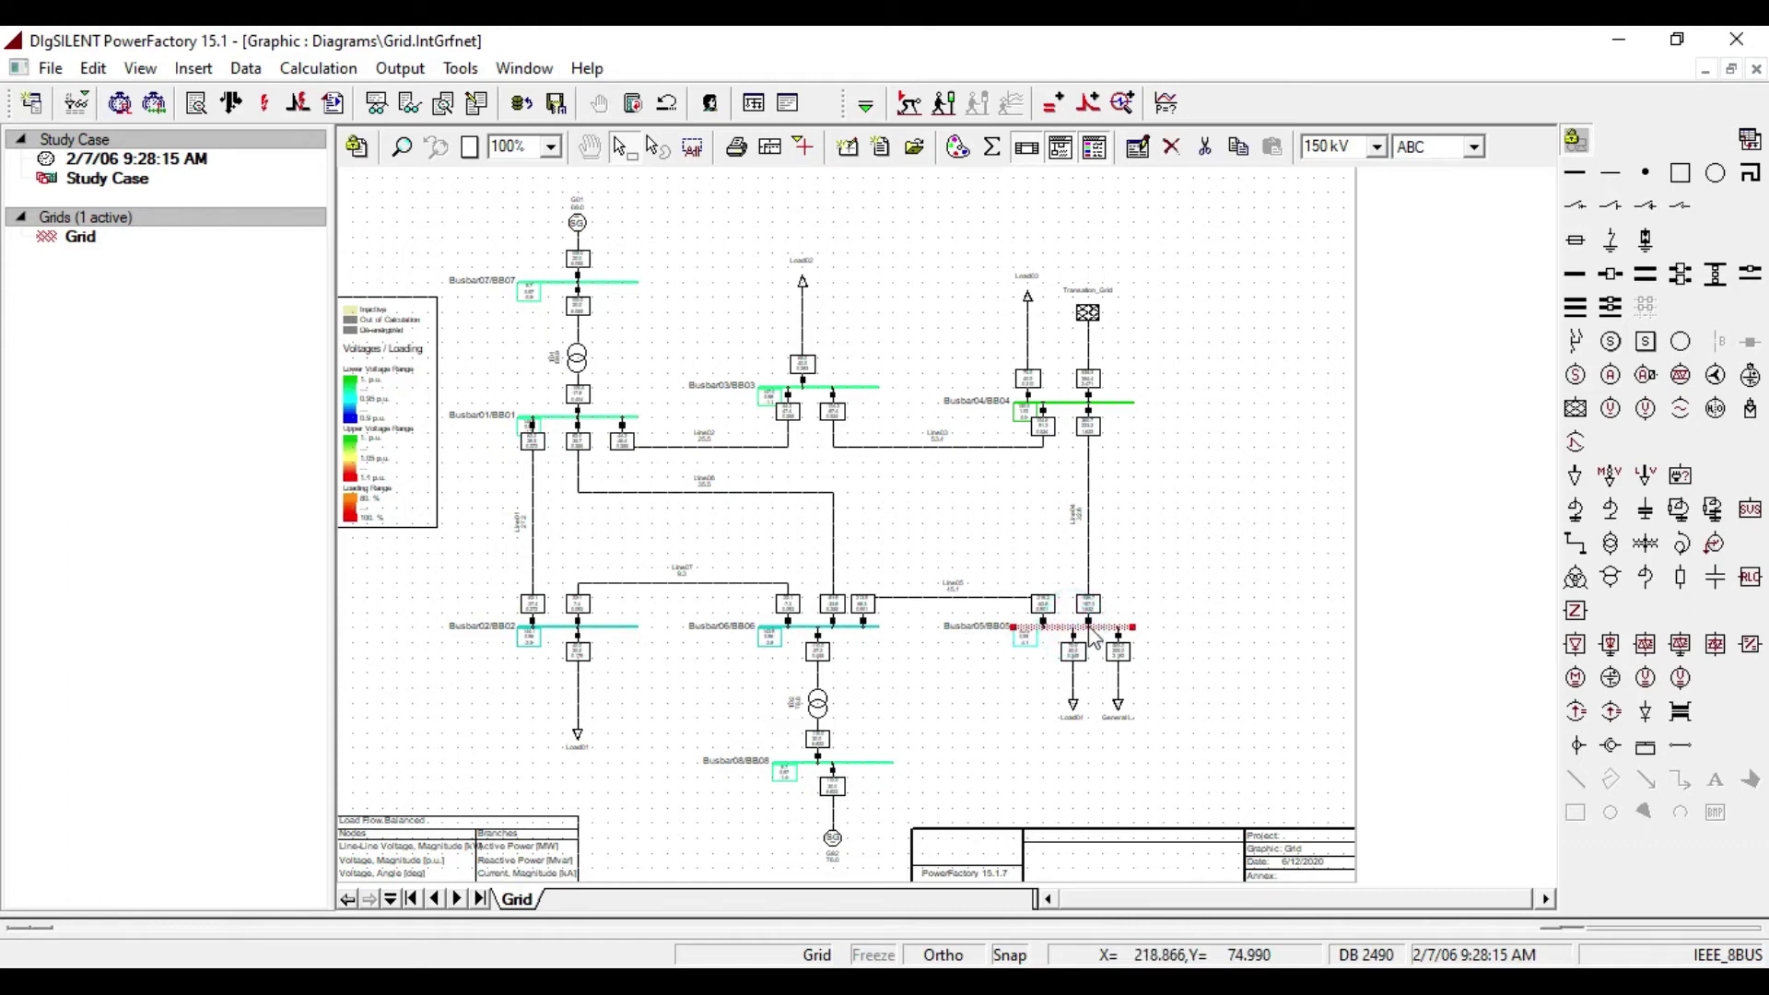
Run a maximum 3-phase VDE 0102 short-circuit calculation at Busbar05.
{"action": "right_click", "coordinate": [1089, 629]}
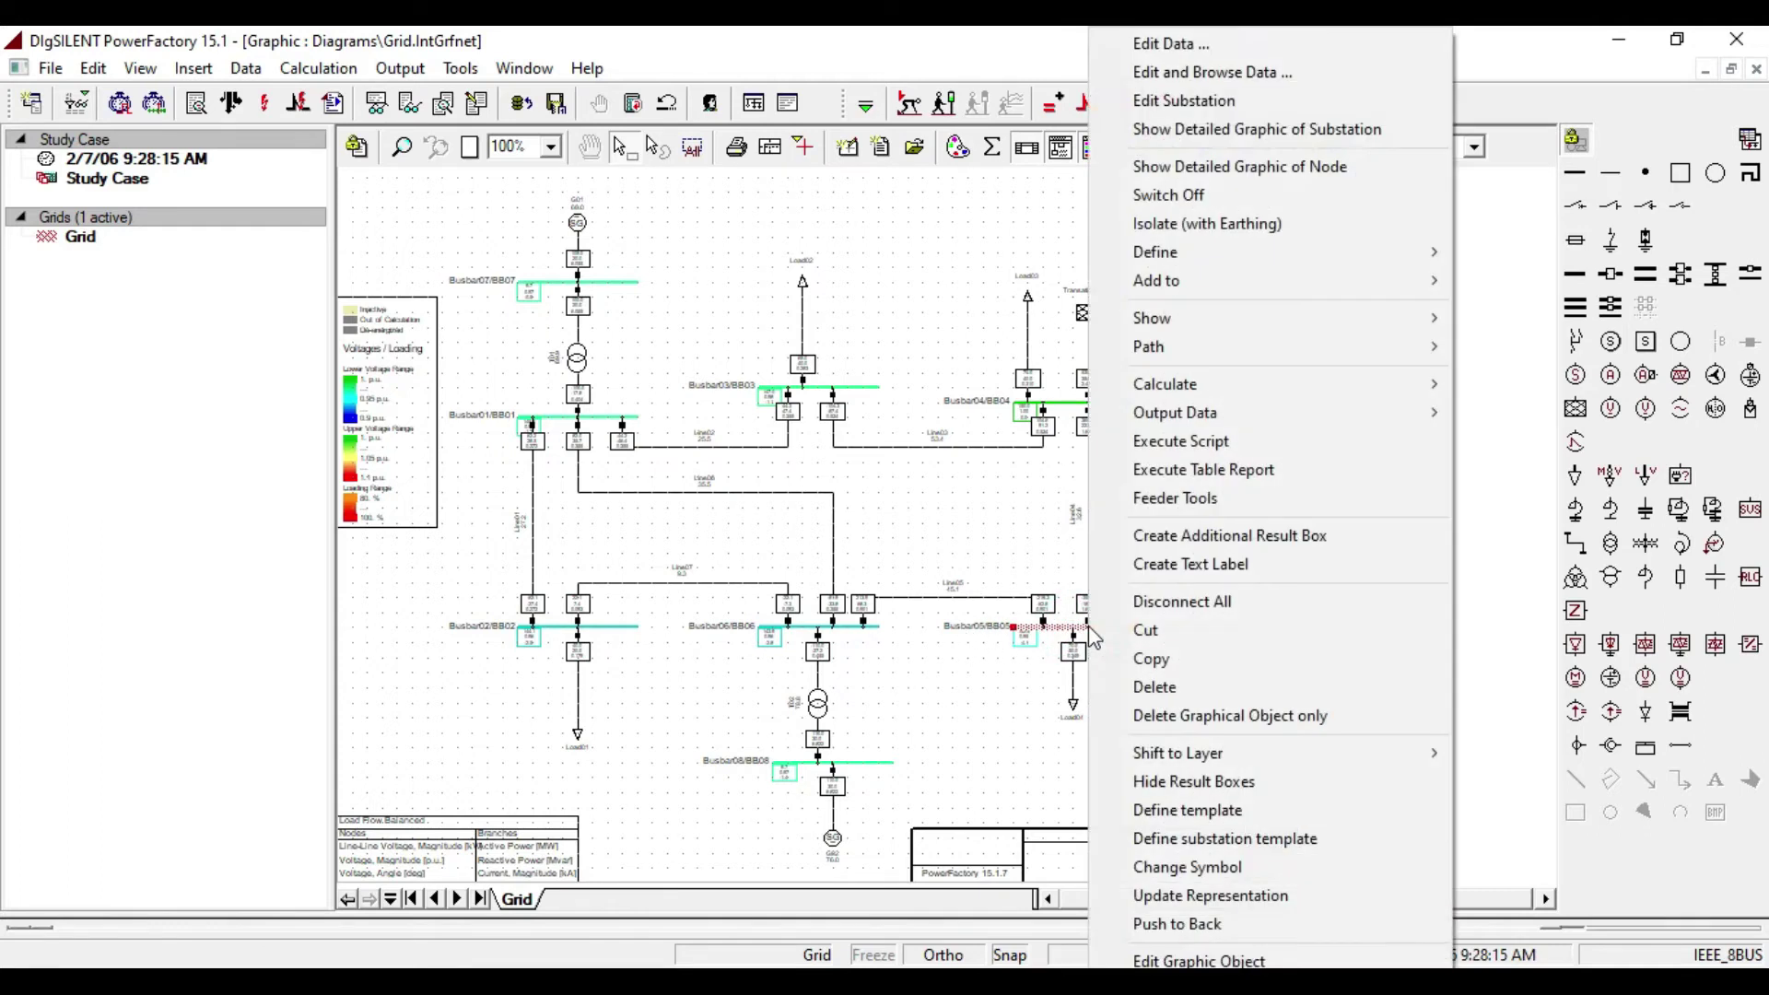
{"action": "mouse_move", "coordinate": [1386, 394]}
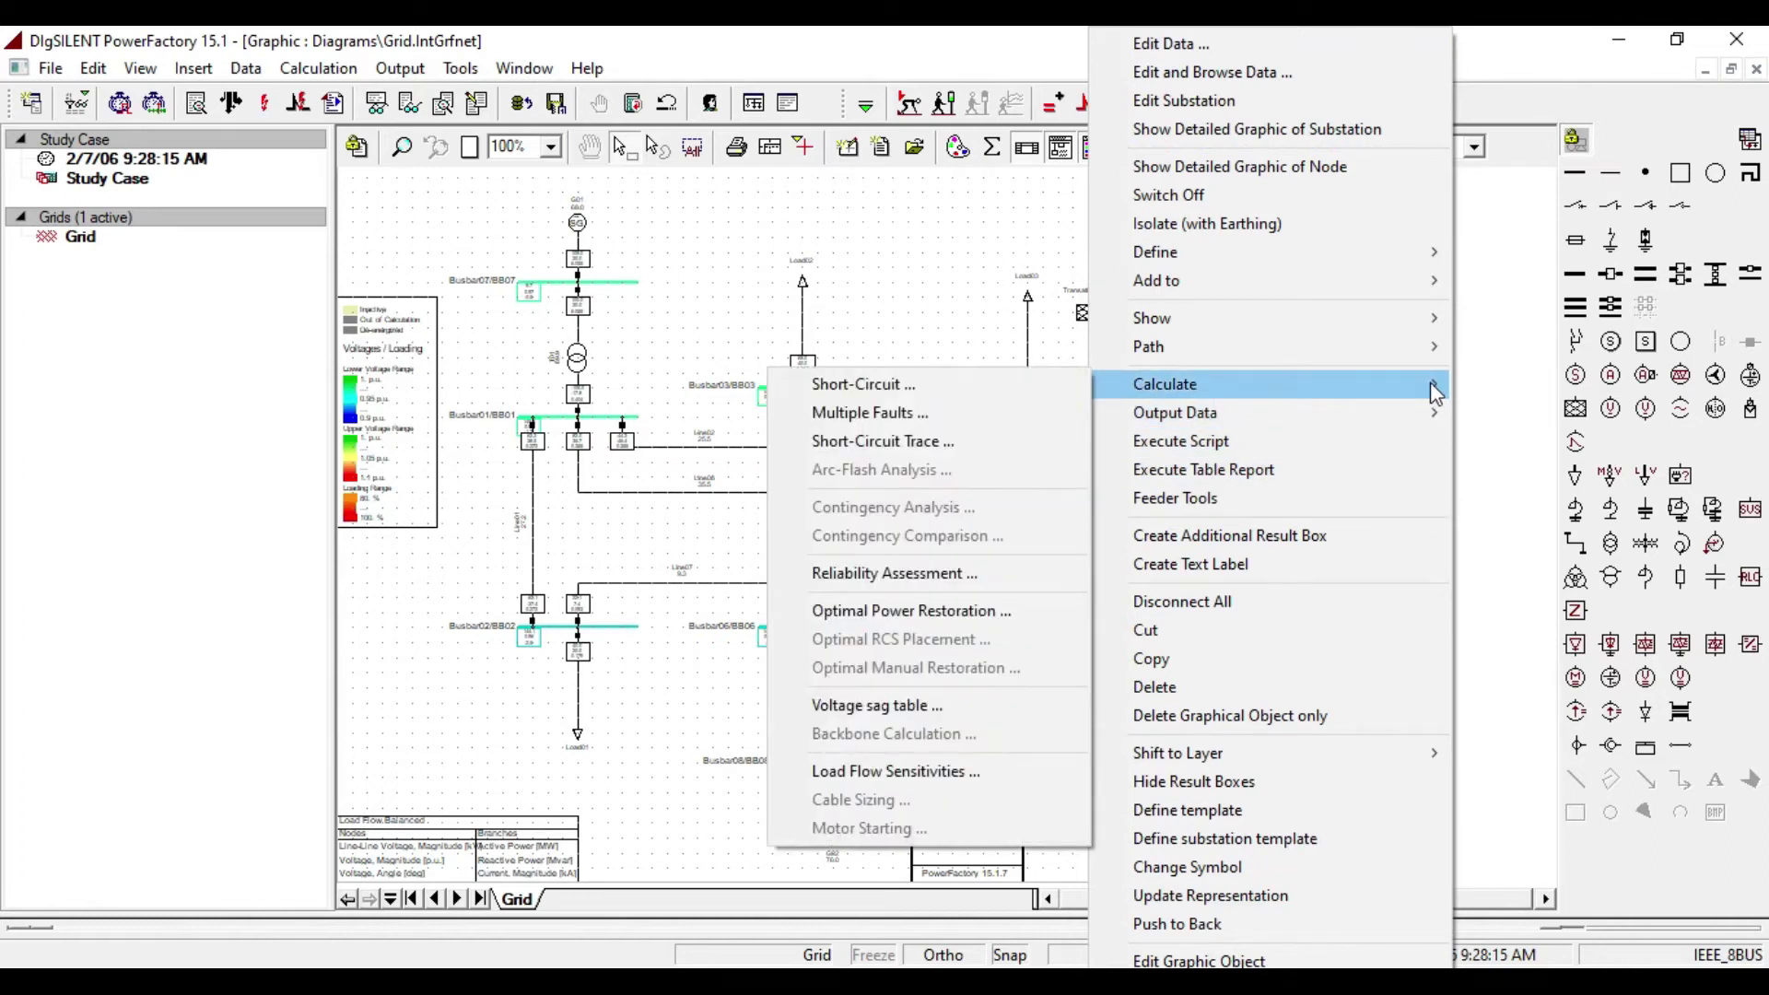
{"action": "left_click", "coordinate": [980, 385]}
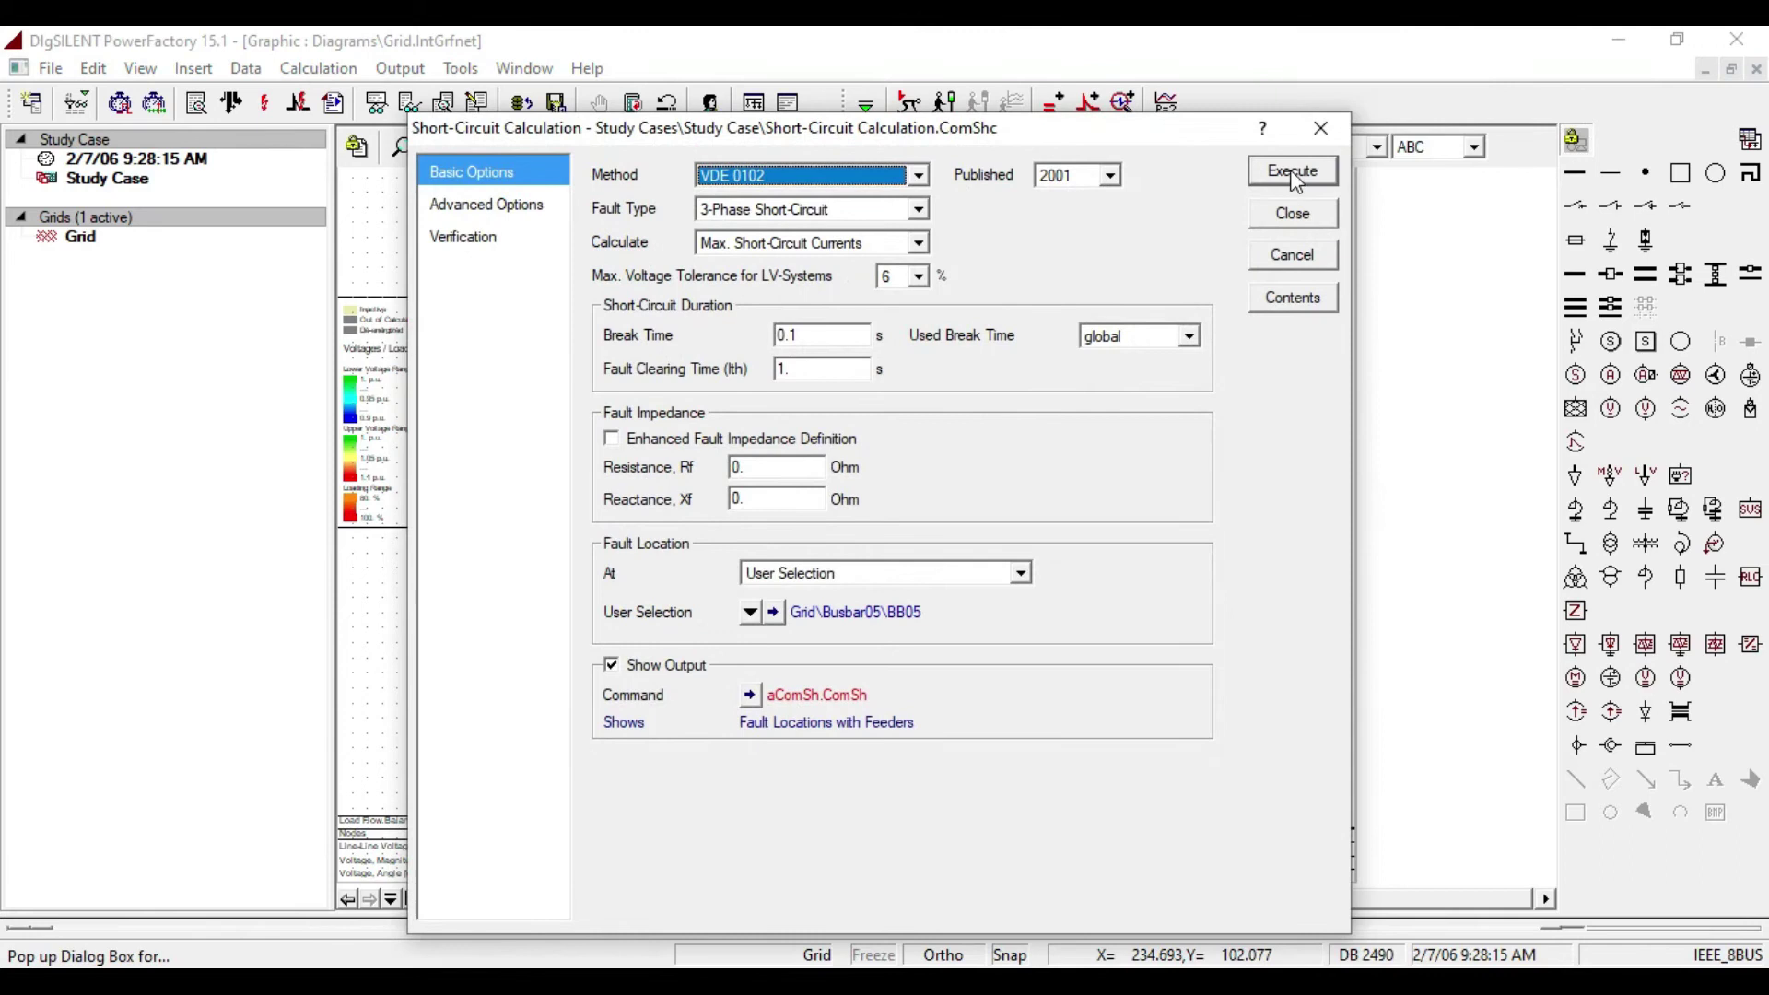
{"action": "left_click", "coordinate": [1292, 173]}
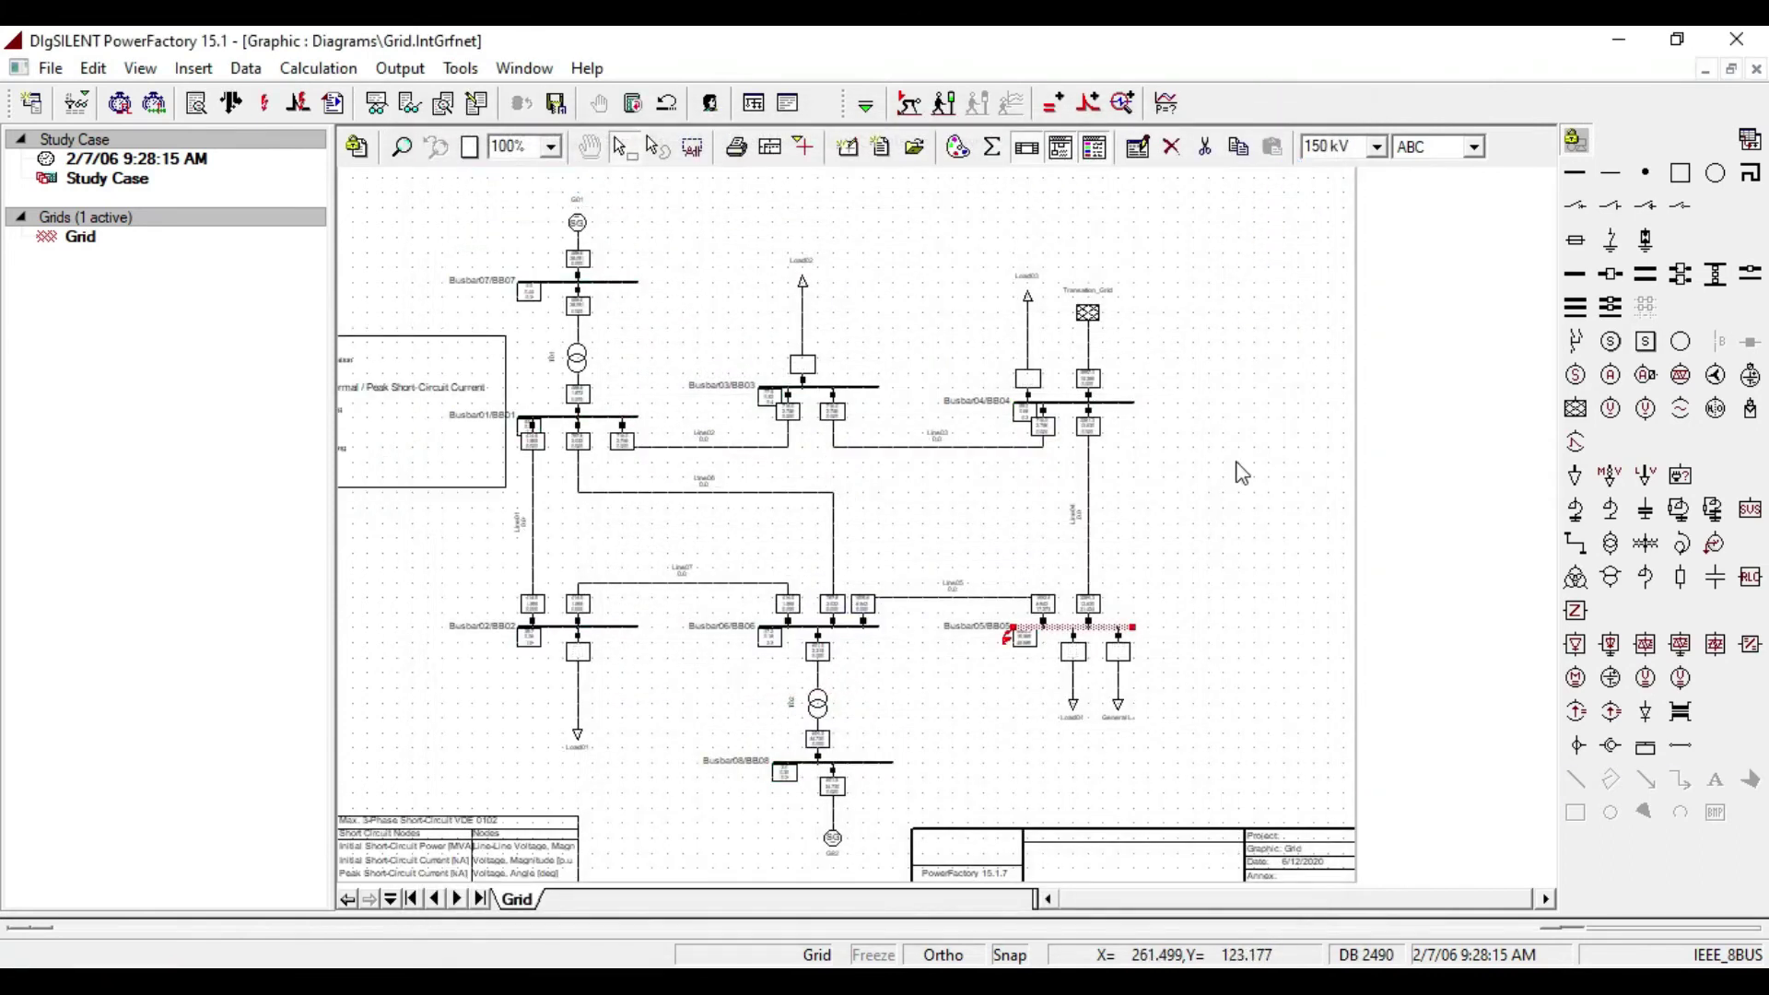
{"action": "left_click", "coordinate": [1243, 528]}
{"action": "left_click", "coordinate": [408, 150]}
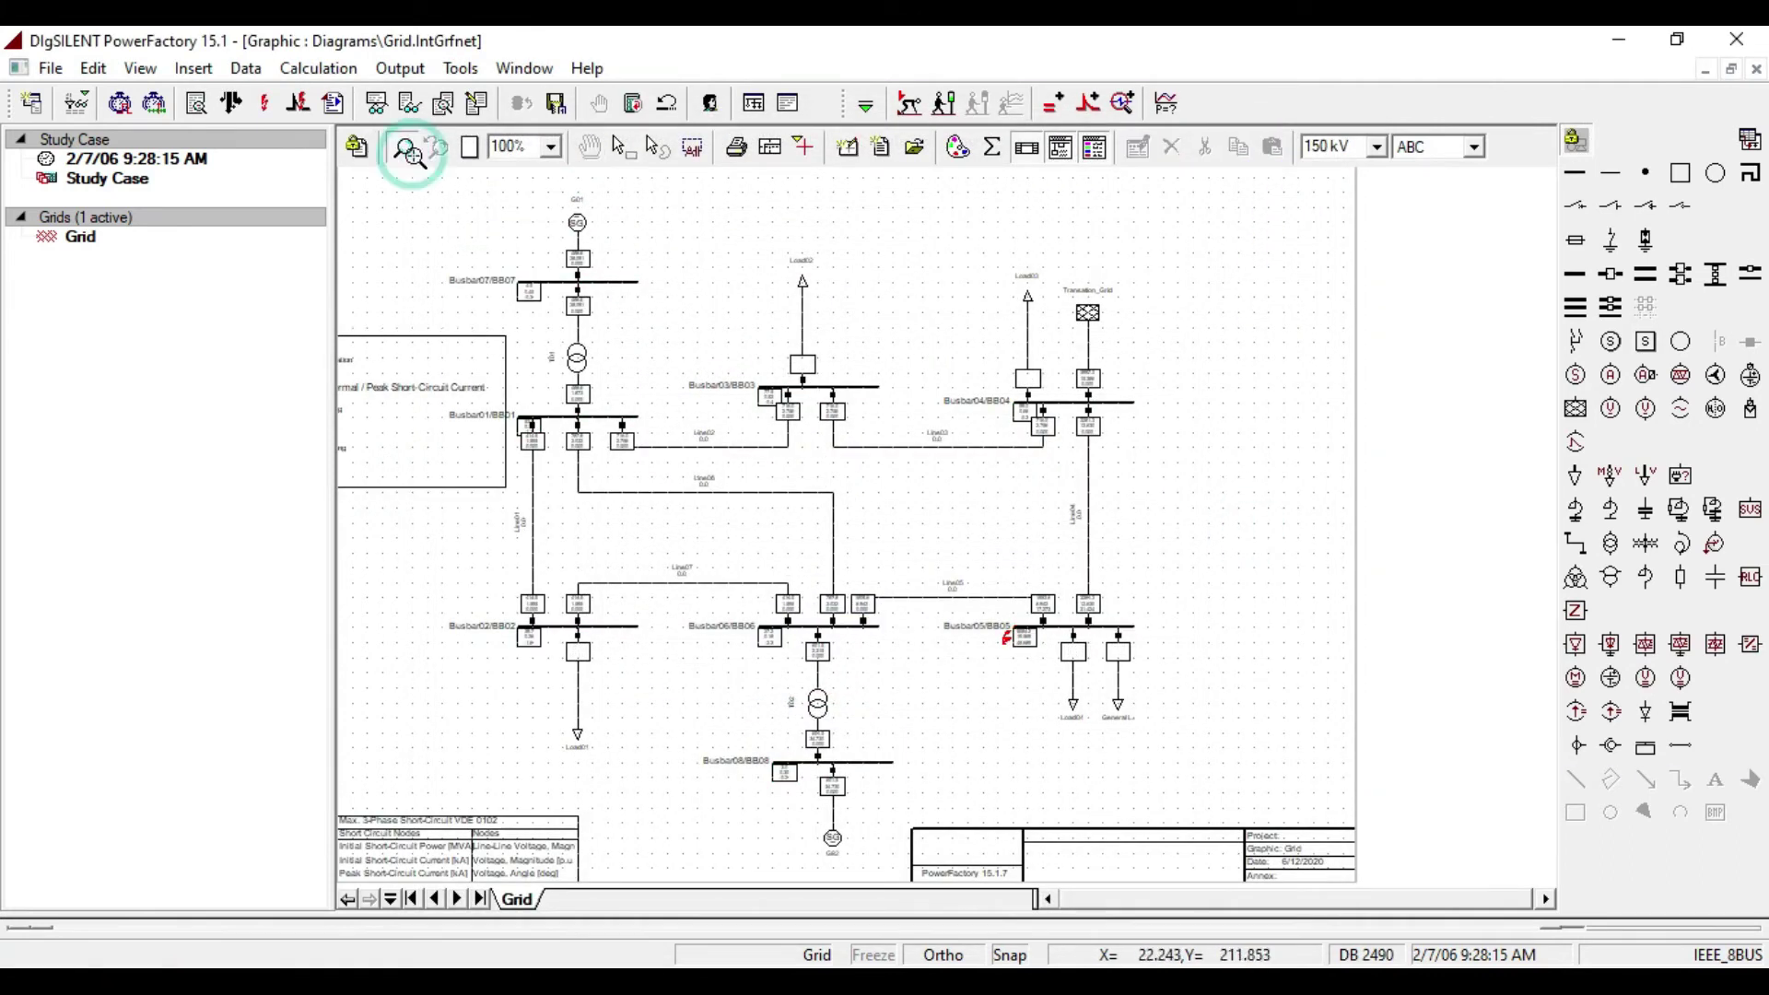
Zoom in on Busbar05 to read 5084.2 MVA, 19.569 kA and 48.689 kA, then zoom back out.
{"action": "left_click_drag", "start_coordinate": [928, 517], "coordinate": [1125, 723]}
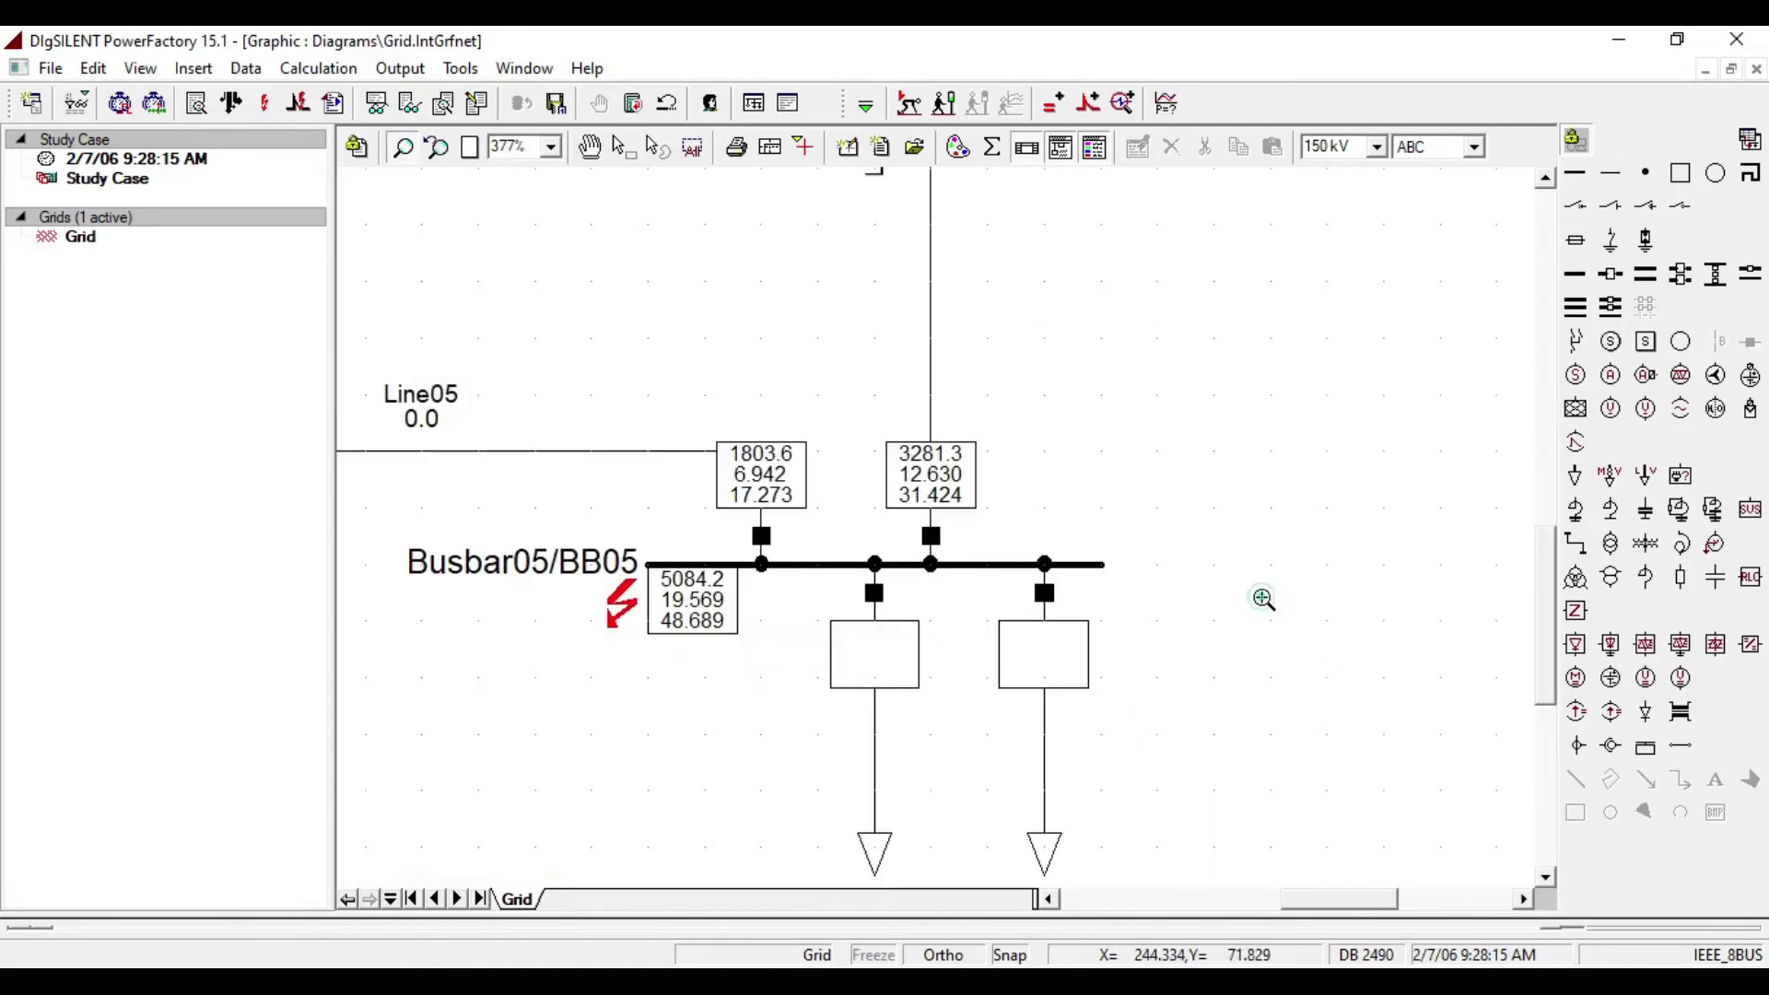
{"action": "mouse_move", "coordinate": [704, 600]}
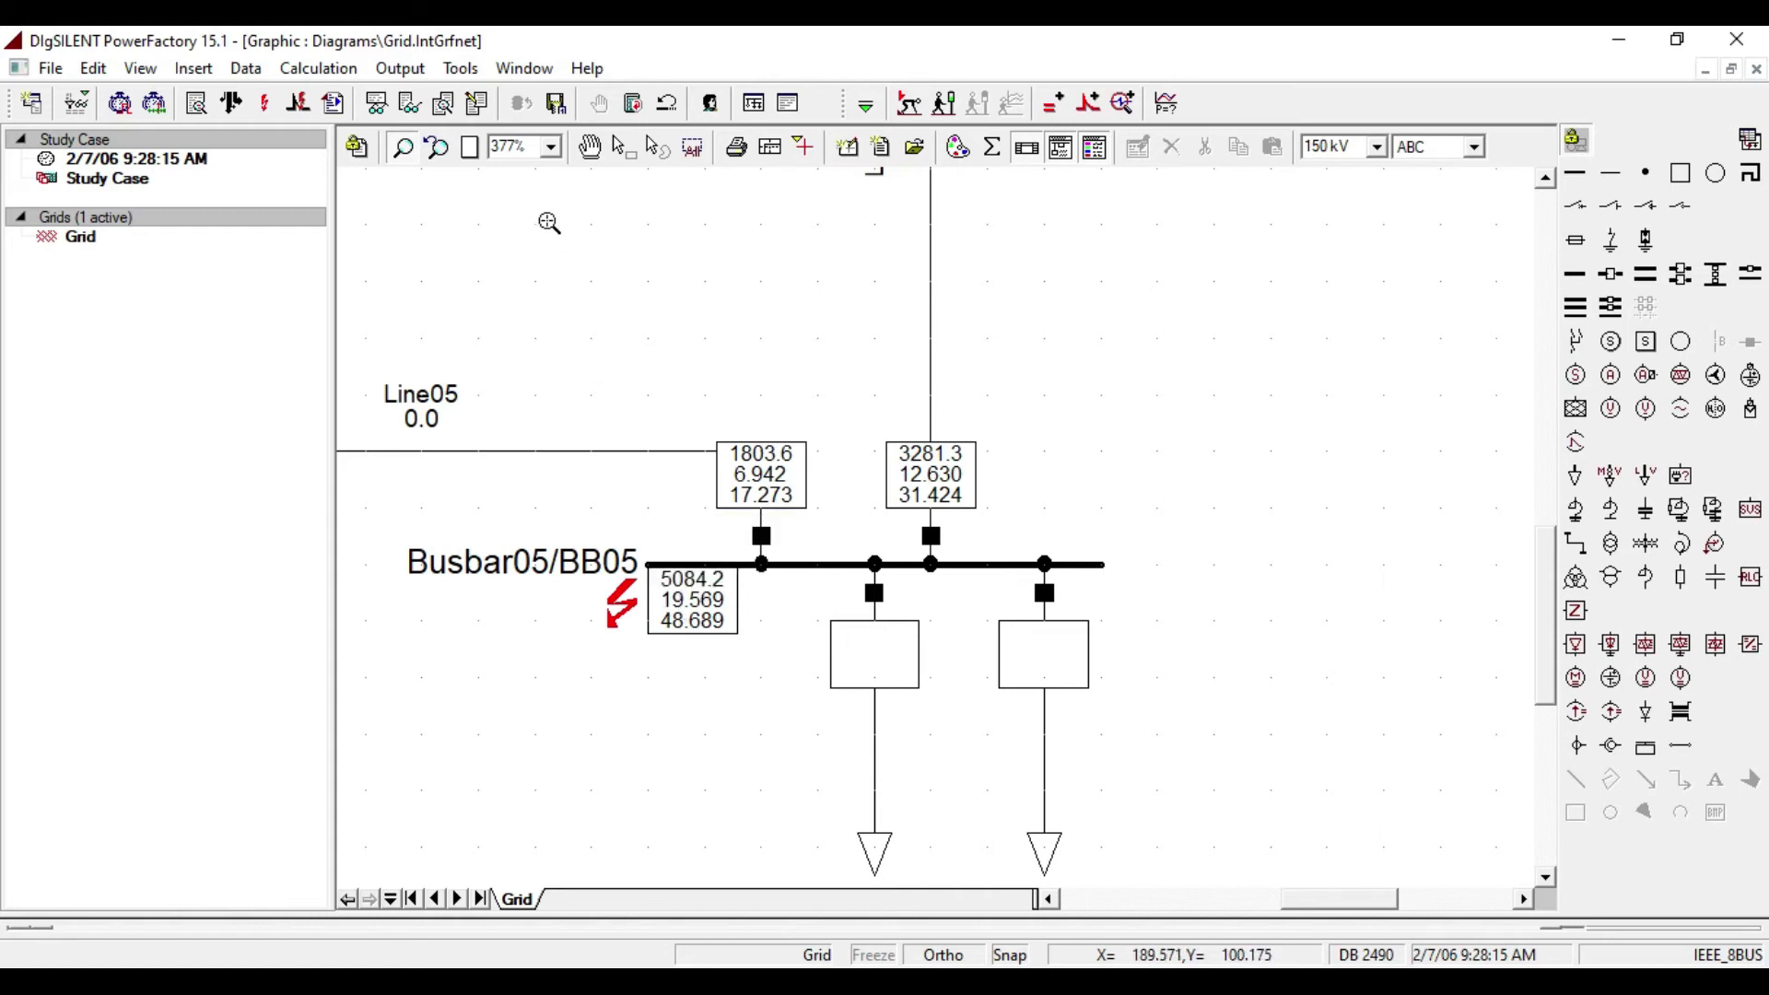
{"action": "left_click", "coordinate": [439, 149]}
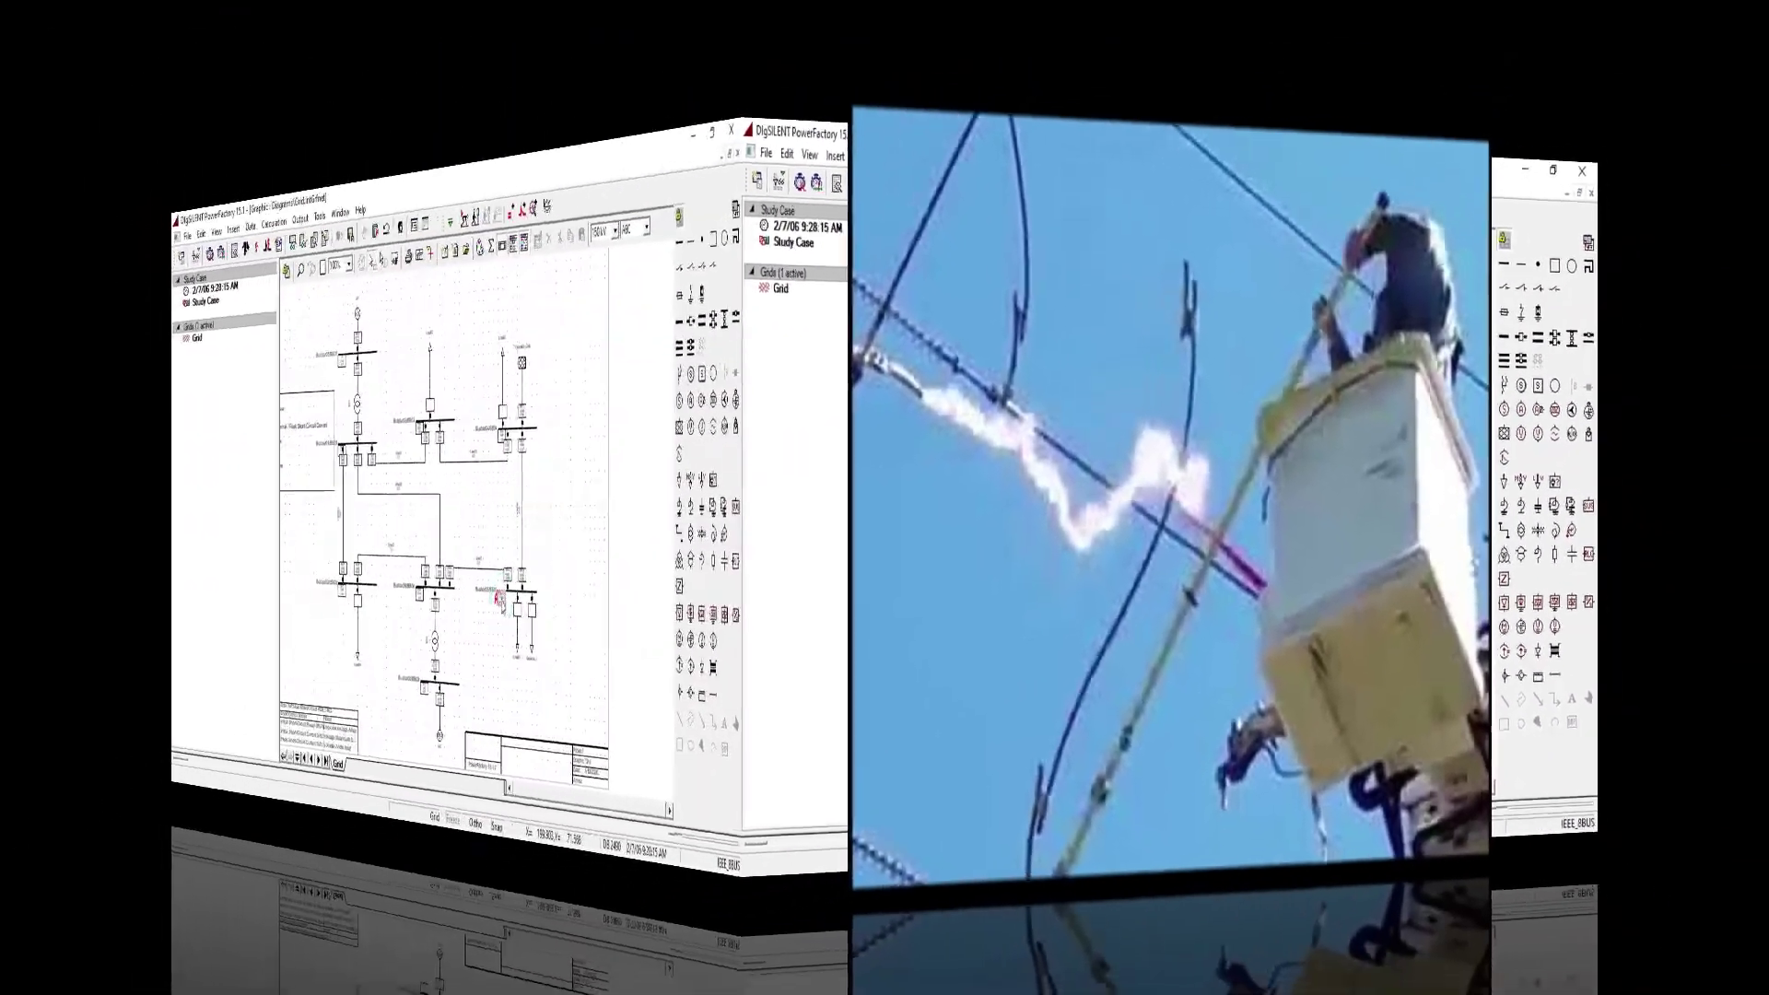
{"action": "mouse_move", "coordinate": [923, 636]}
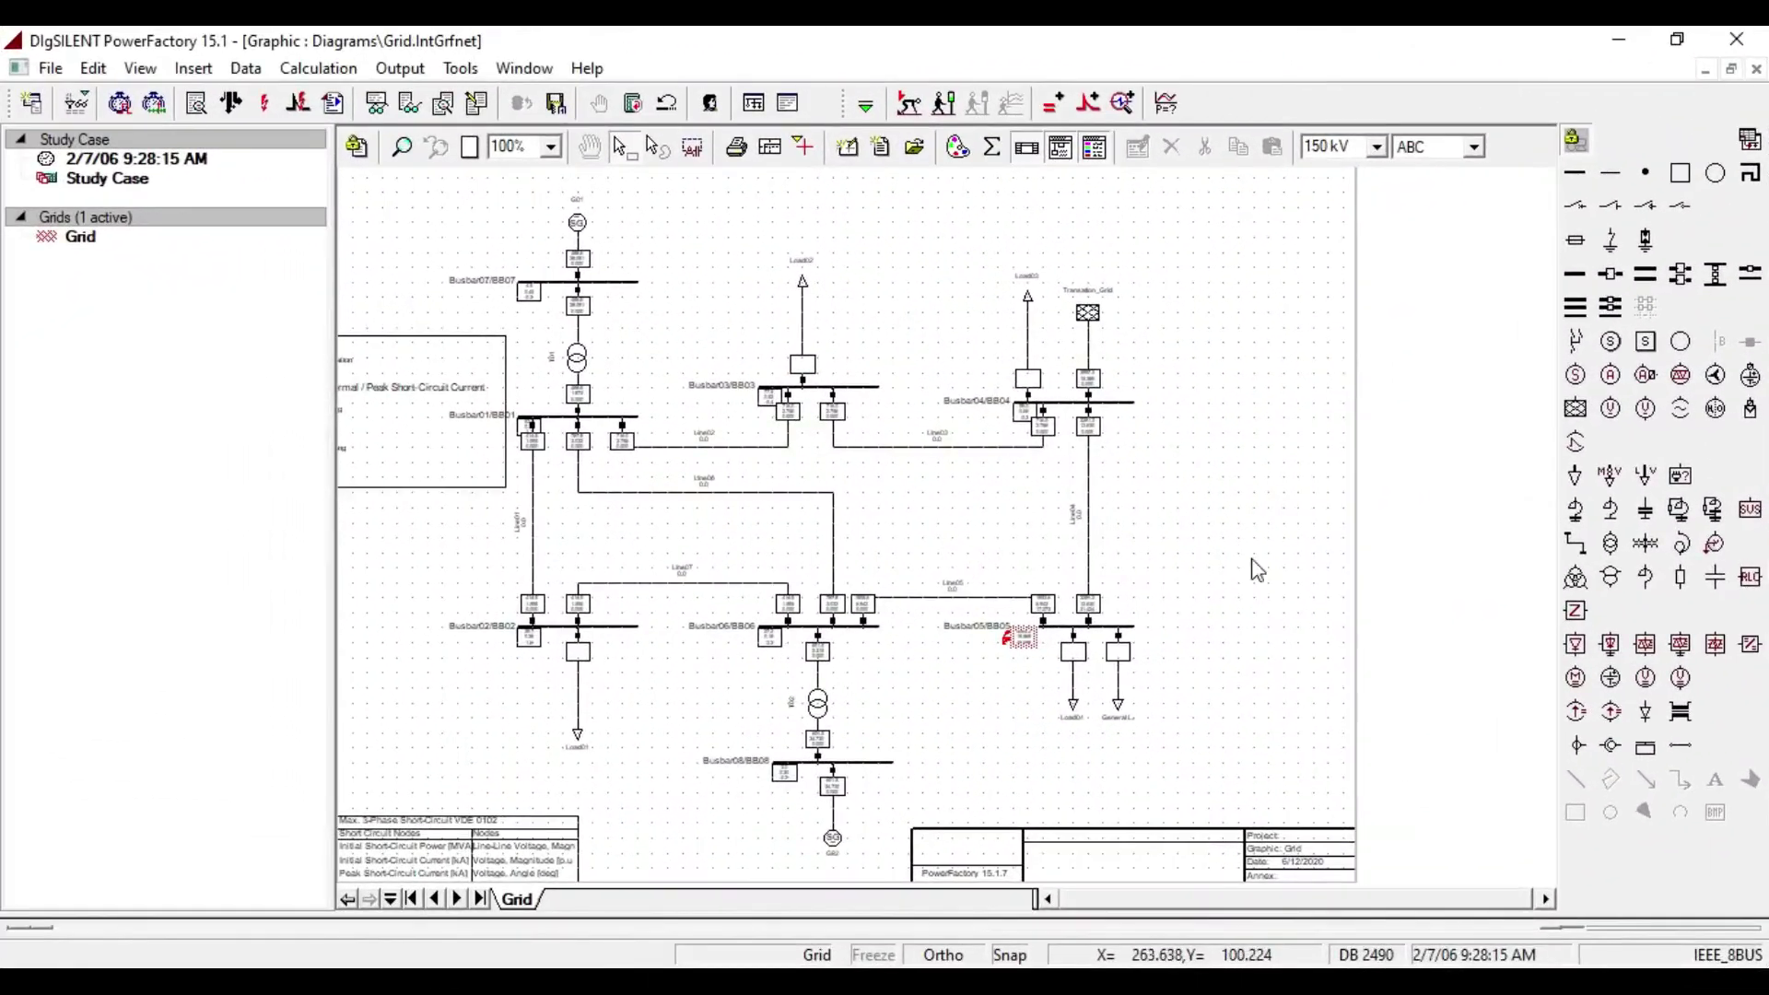
Select the lines and loads connected to Busbar05, then clear the selection.
{"action": "left_click", "coordinate": [1108, 629]}
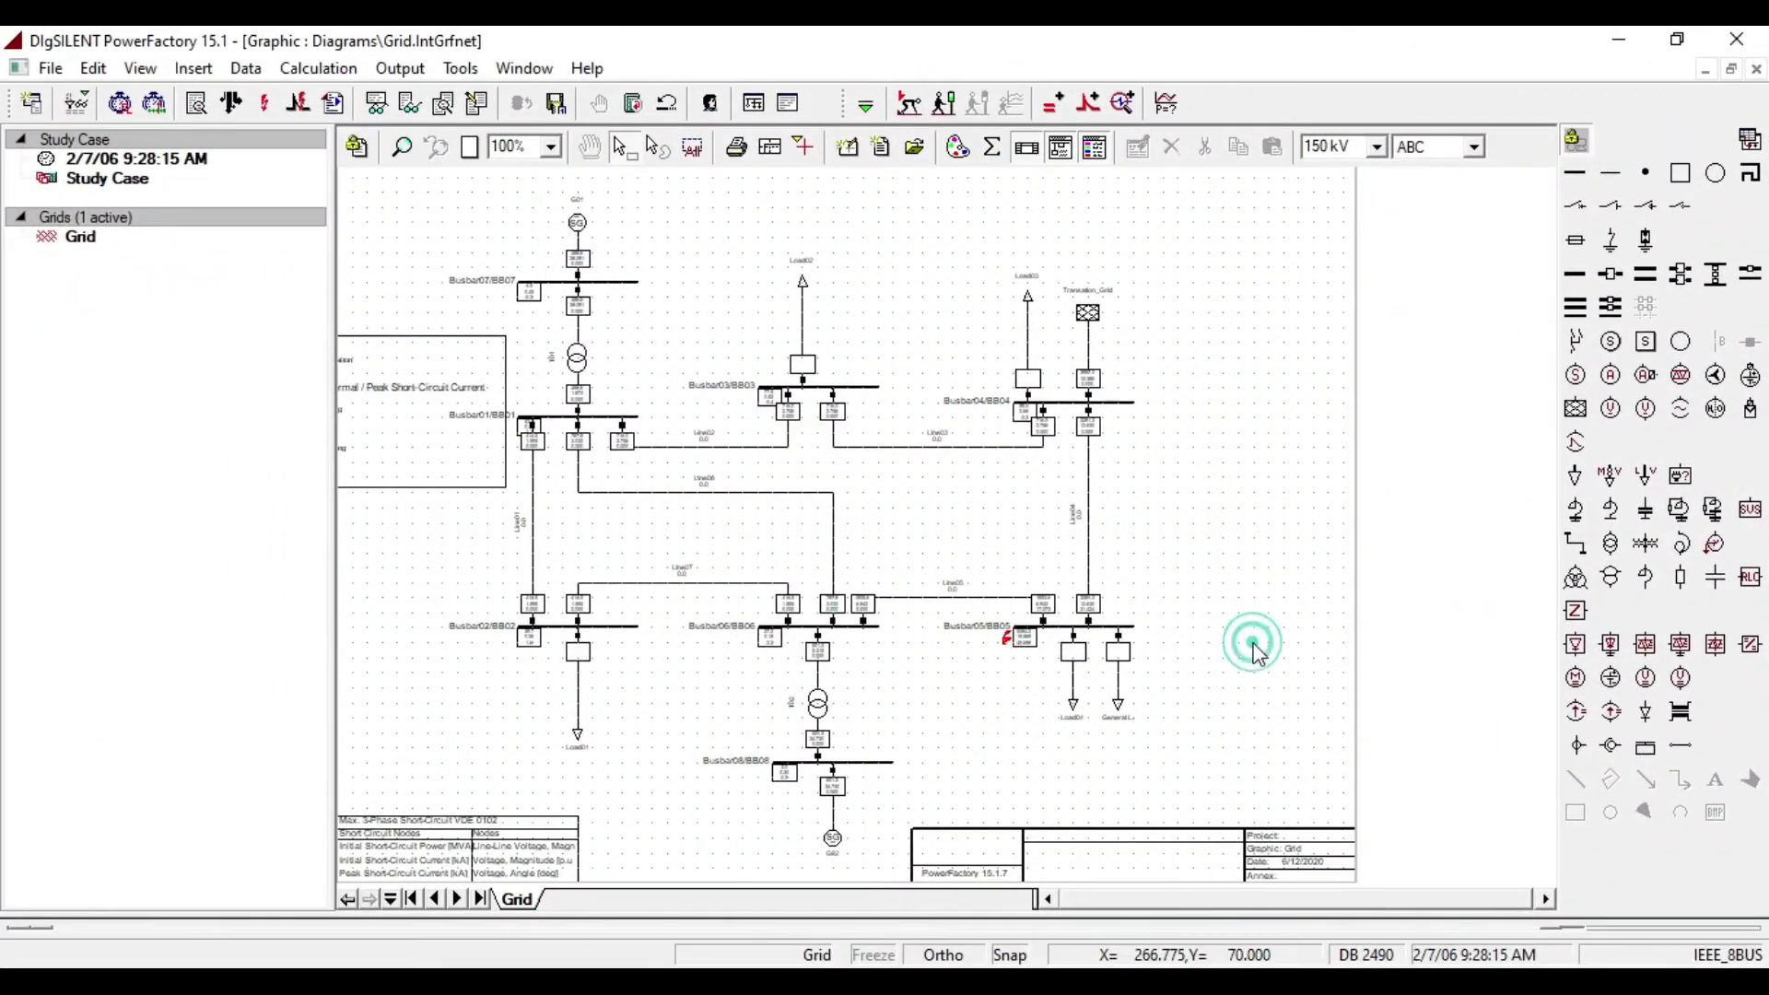
{"action": "left_click_drag", "start_coordinate": [924, 563], "coordinate": [1135, 681]}
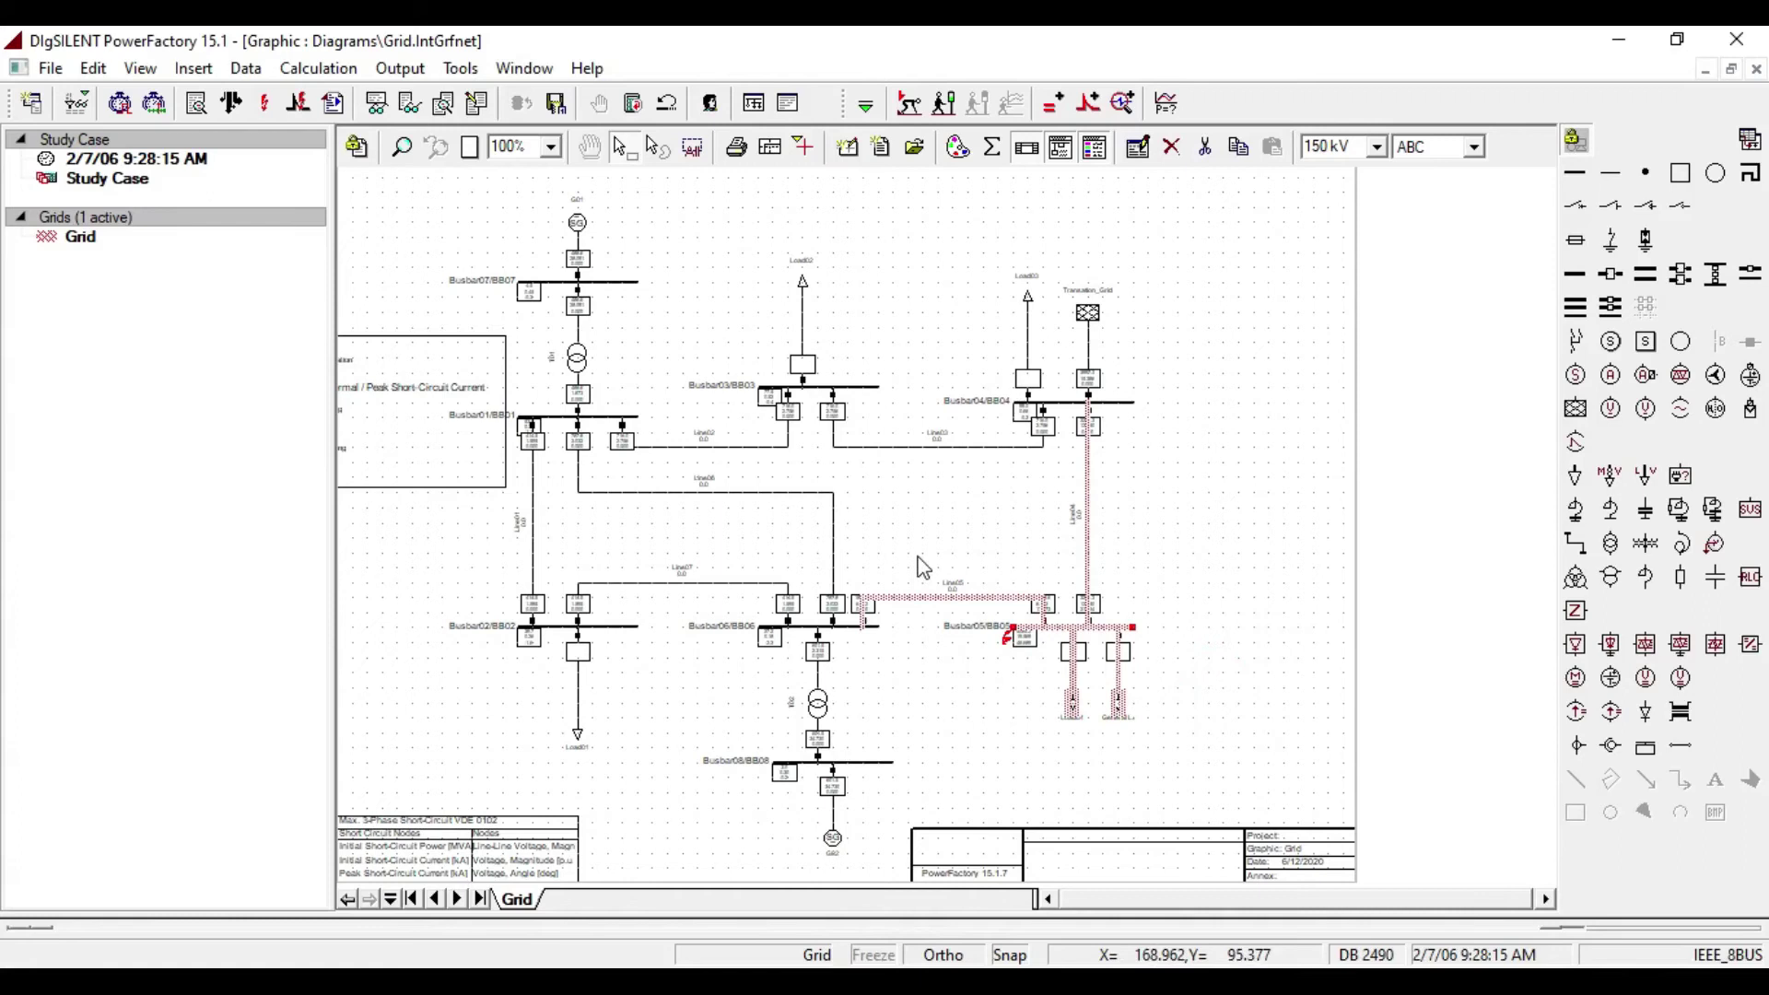
{"action": "left_click", "coordinate": [1196, 552]}
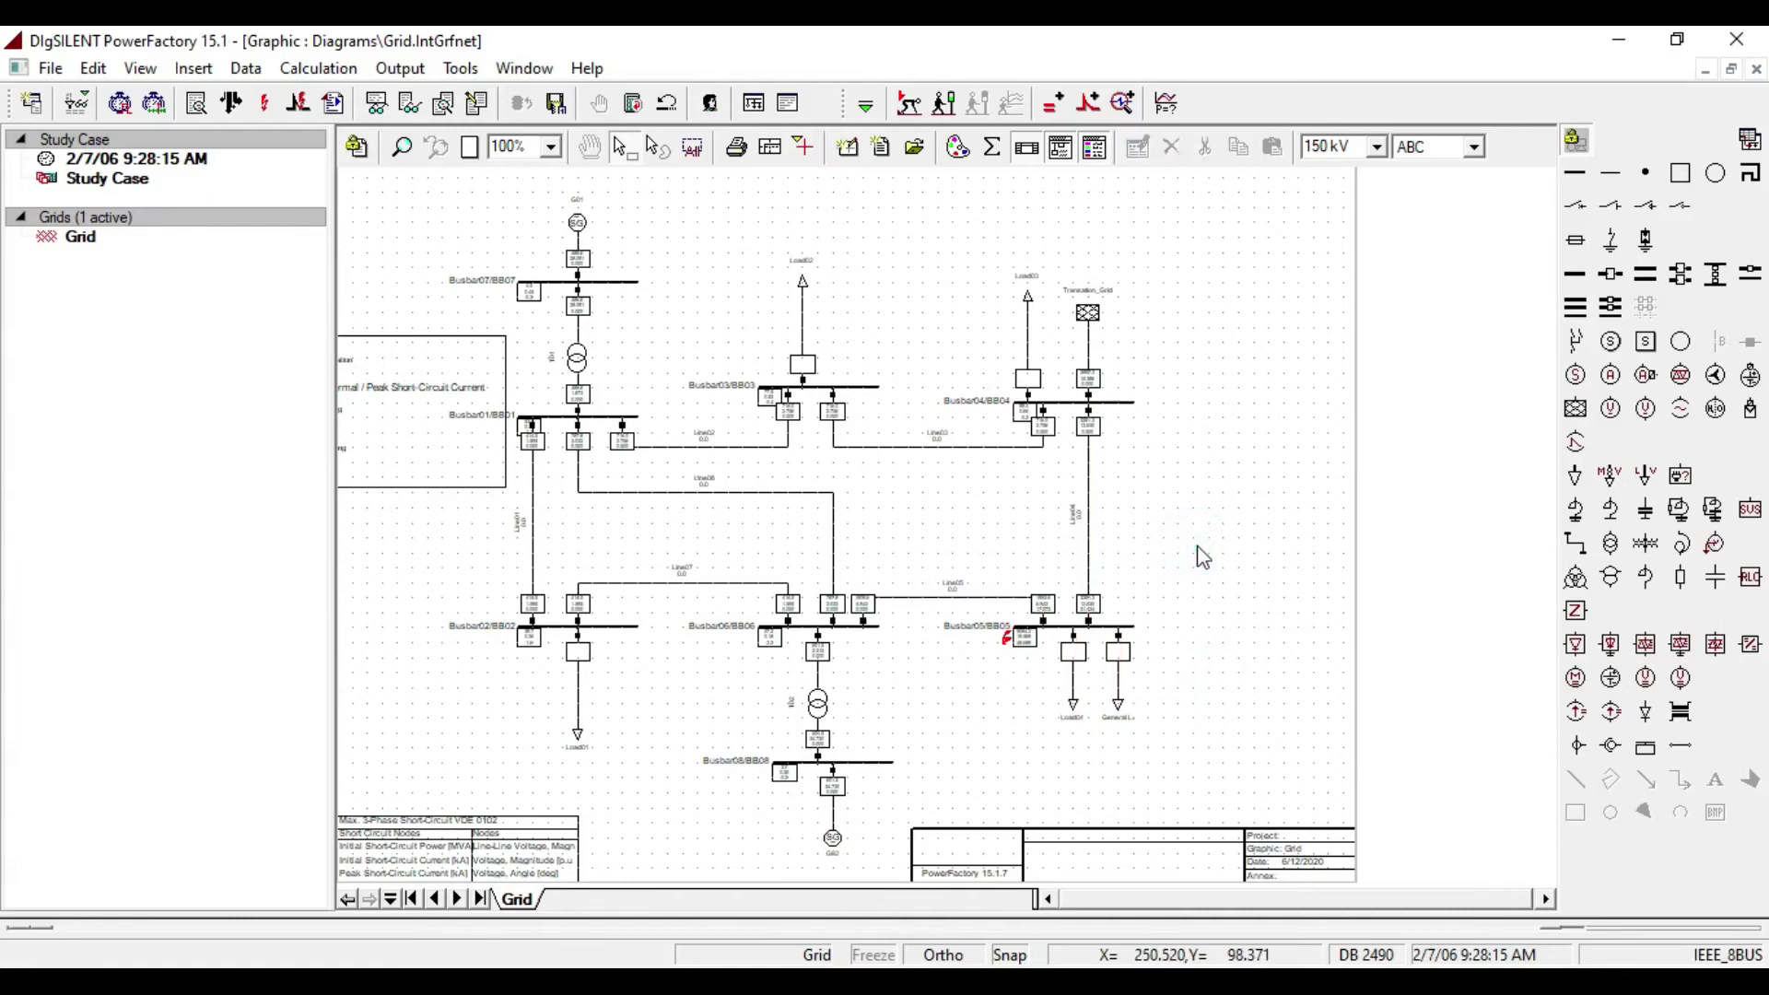
Zoom in on Busbar04–Busbar05, then closer to show Line04's 3281.3 MVA, 12.630 kA contribution.
{"action": "left_click", "coordinate": [401, 146]}
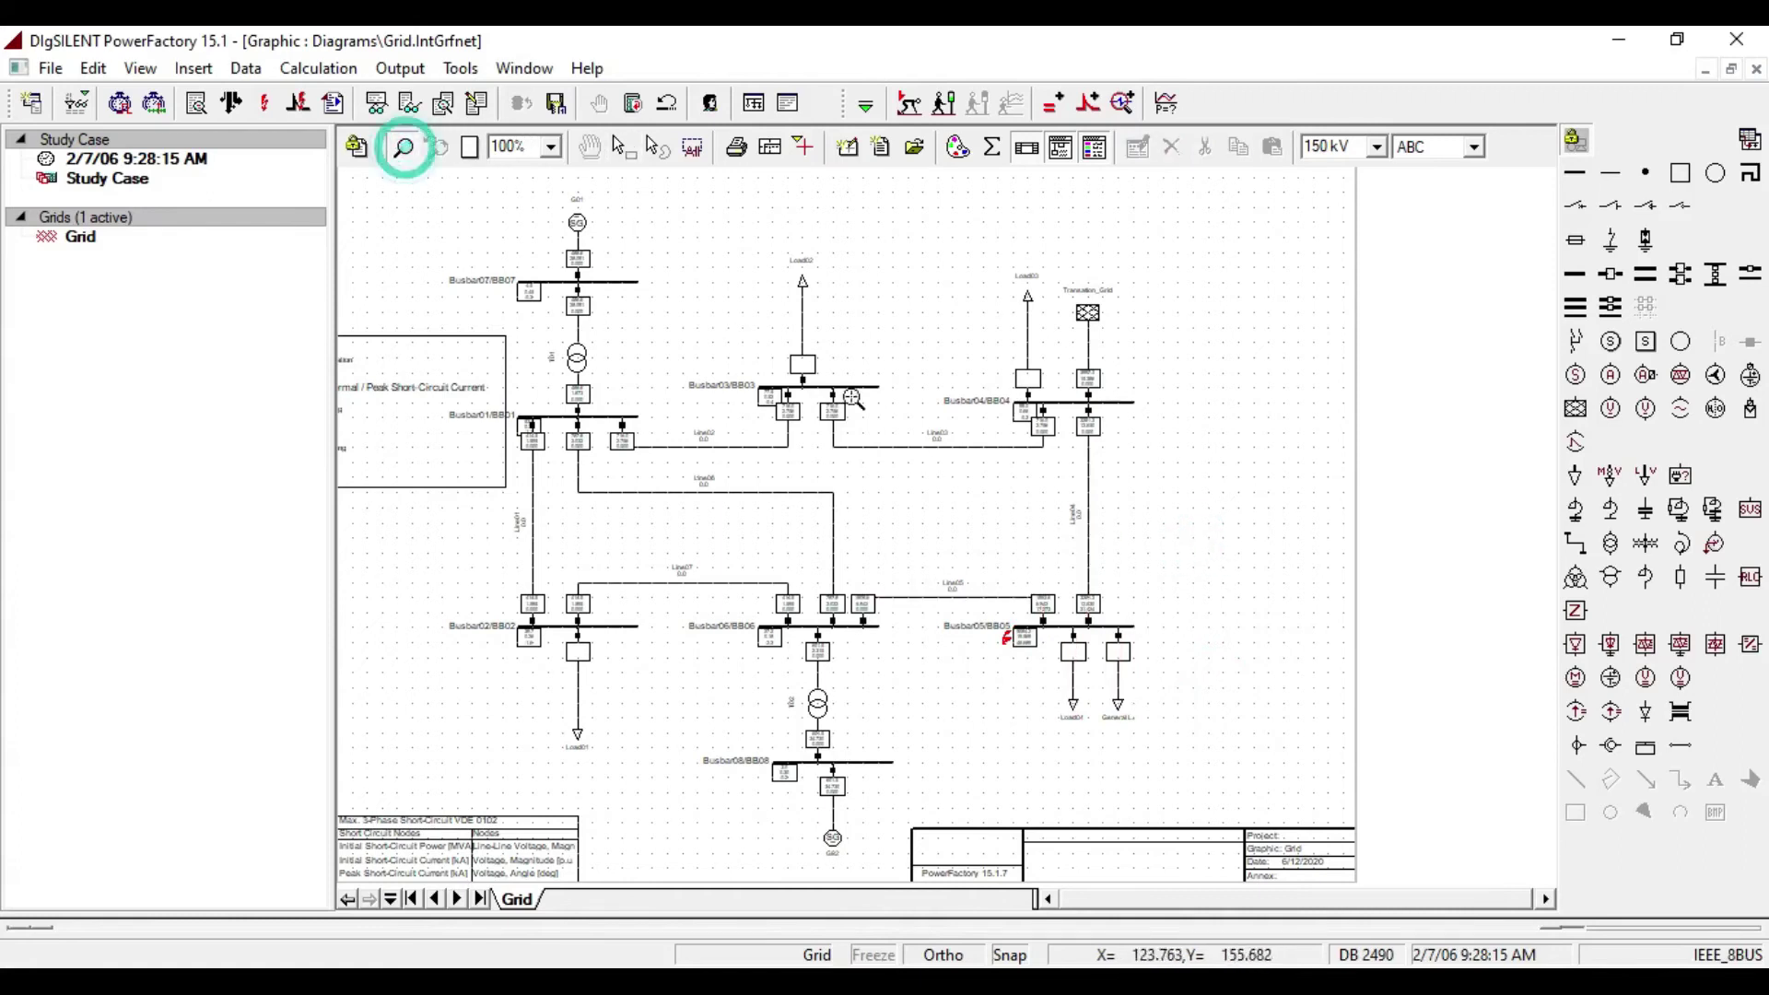
{"action": "left_click_drag", "start_coordinate": [924, 275], "coordinate": [1205, 770]}
{"action": "key", "text": "Escape"}
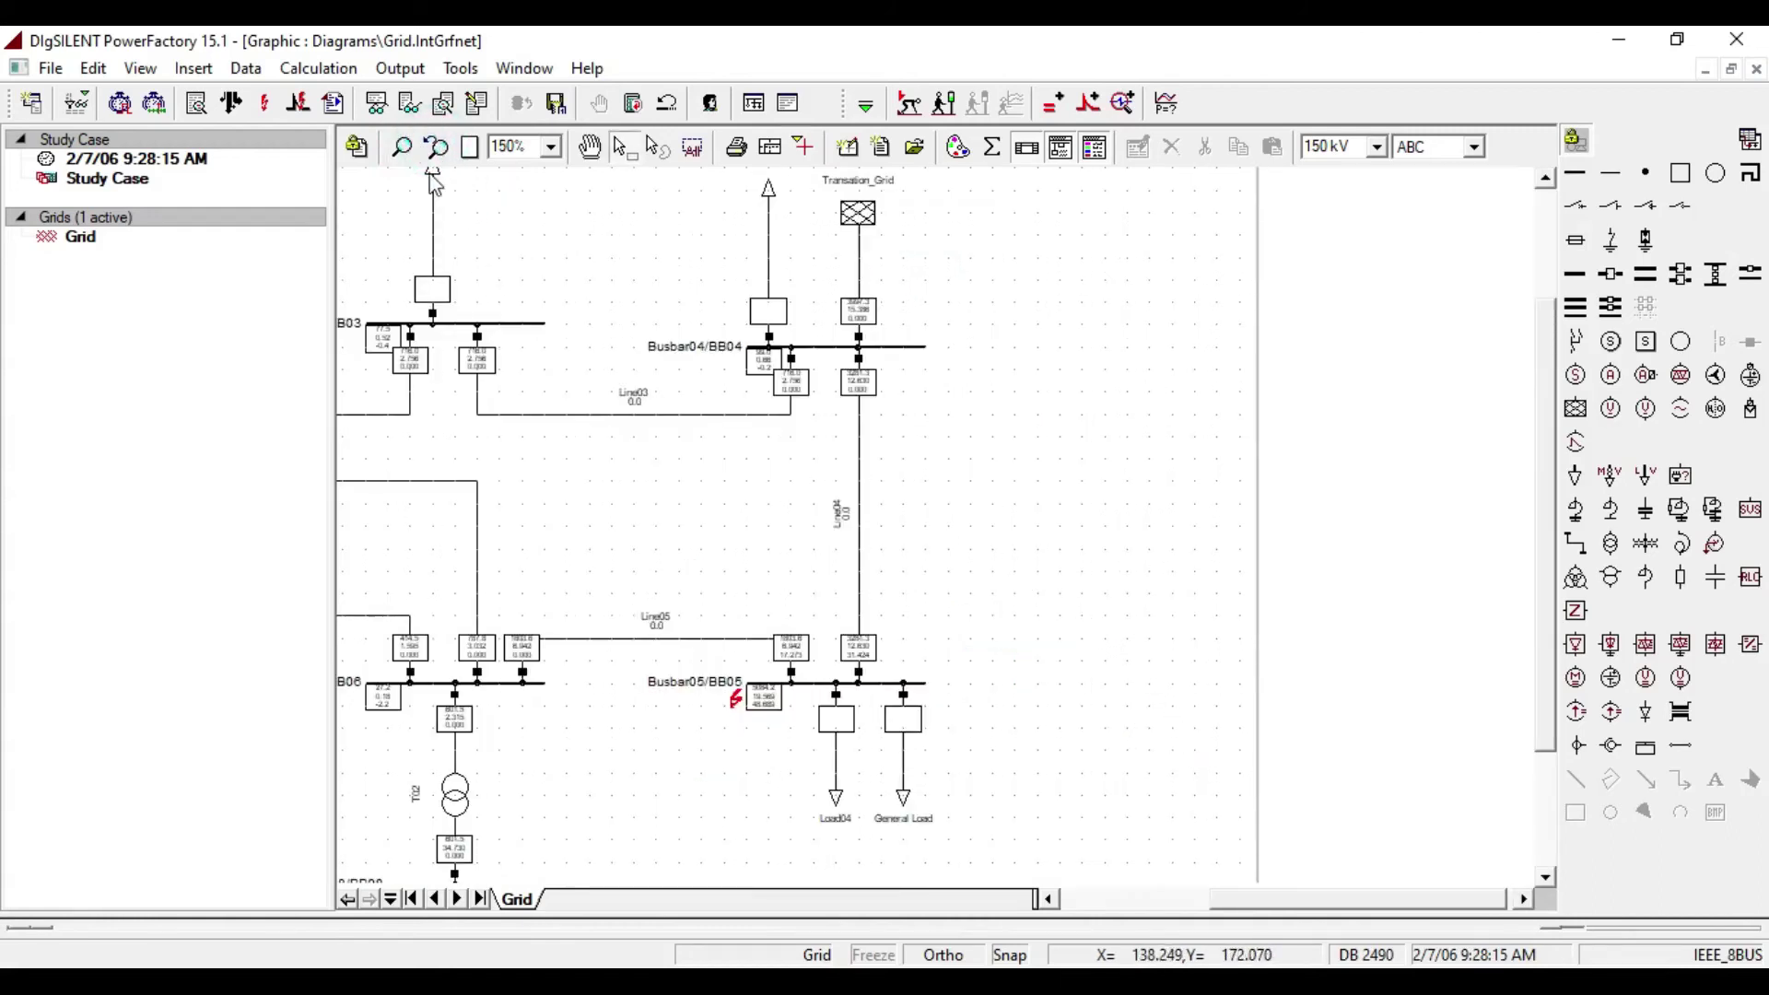
{"action": "left_click", "coordinate": [402, 147]}
{"action": "left_click_drag", "start_coordinate": [697, 479], "coordinate": [1008, 878]}
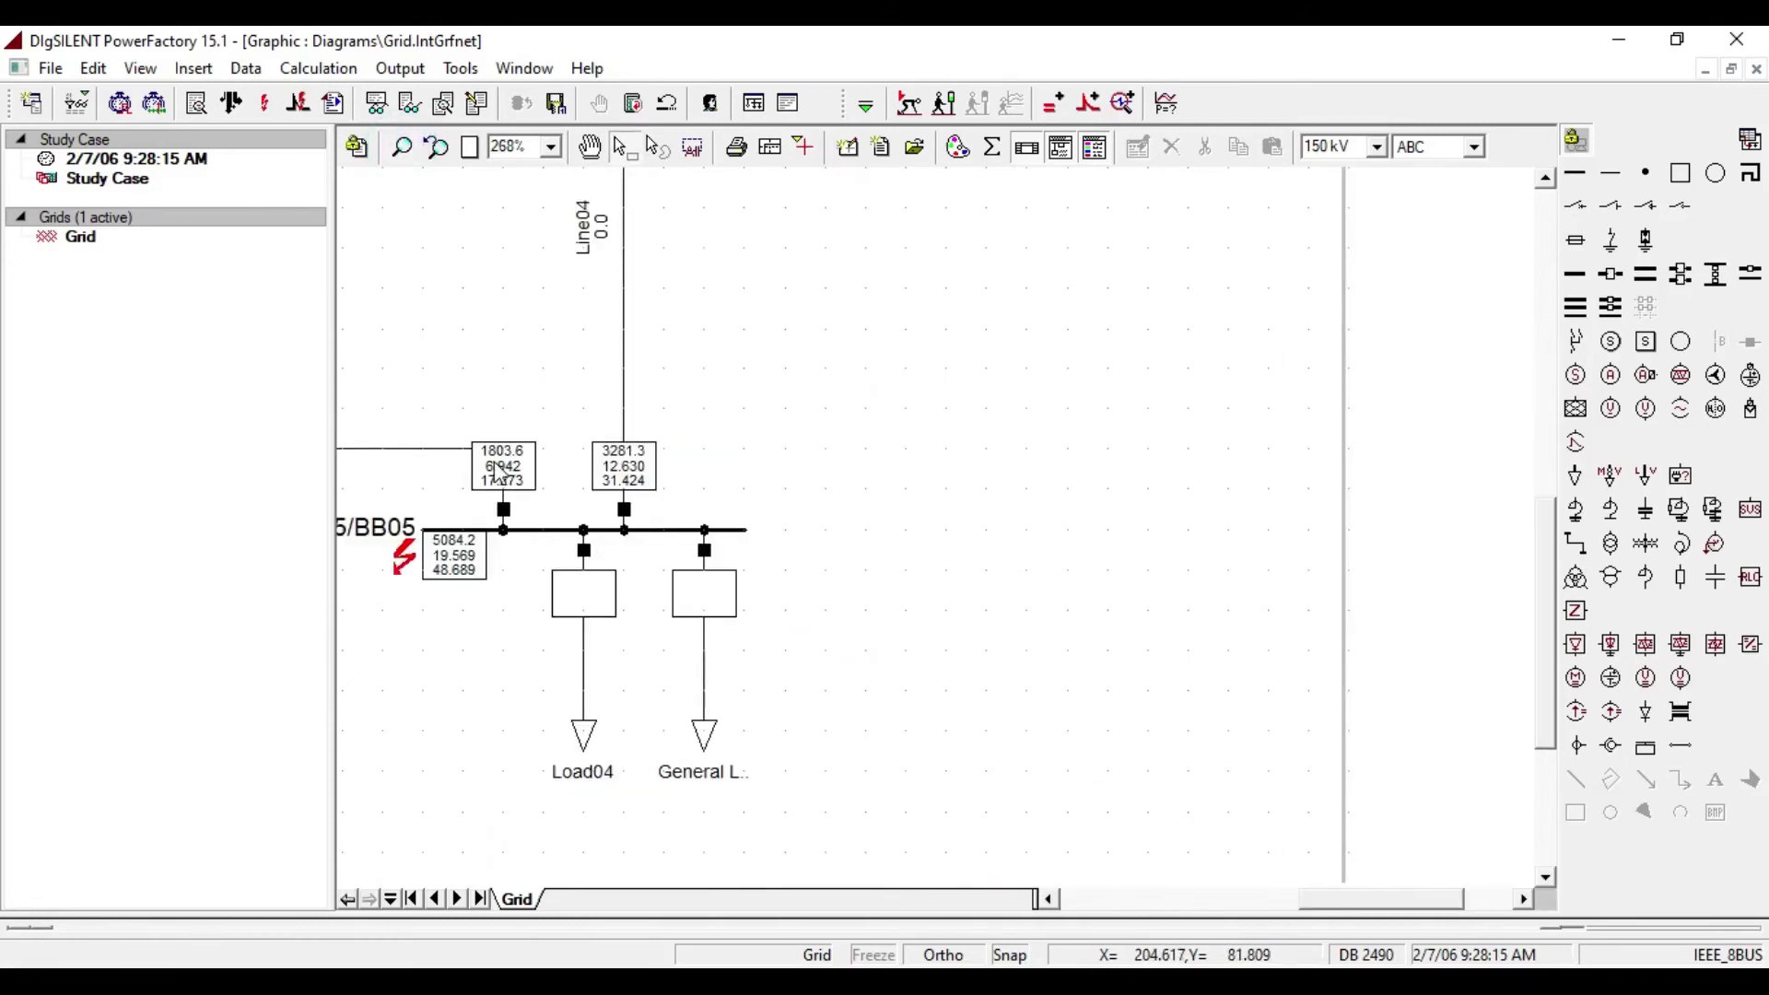
{"action": "mouse_move", "coordinate": [497, 470]}
{"action": "mouse_move", "coordinate": [619, 453]}
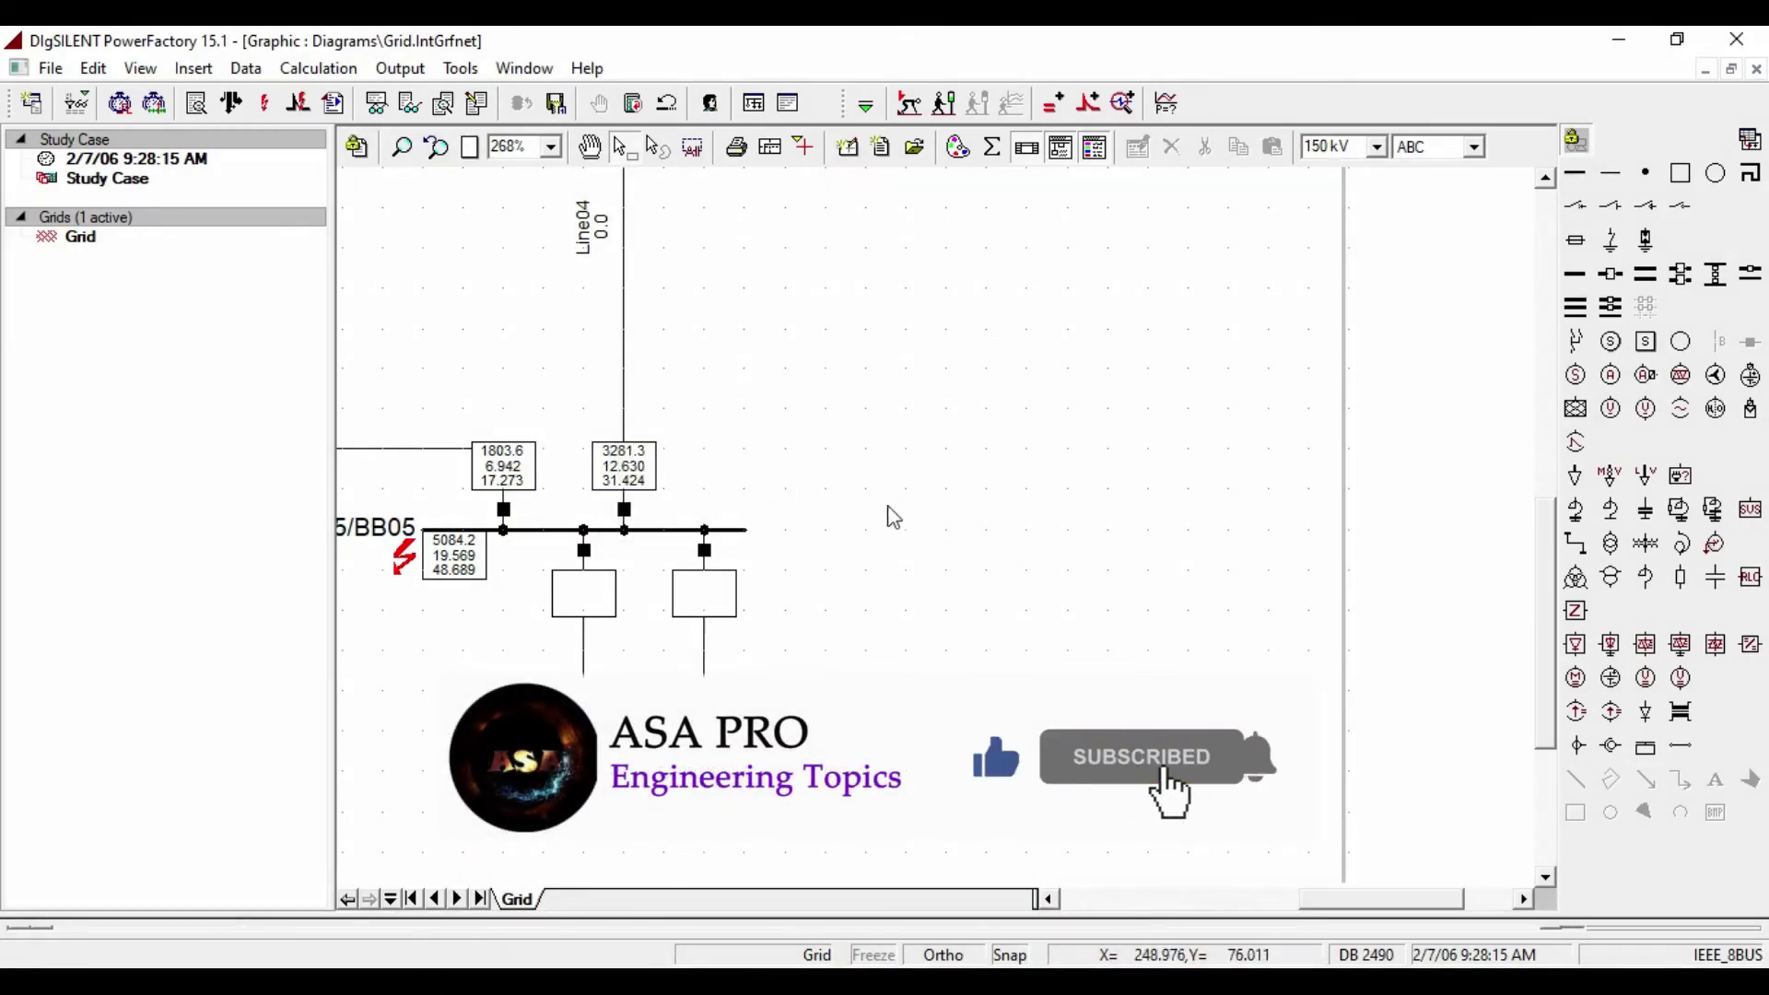
Zoom back to the full grid at 100%, showing Busbar05's Skss 5084.2 MVA and Ikss 19.569 kA.
{"action": "left_click", "coordinate": [446, 156]}
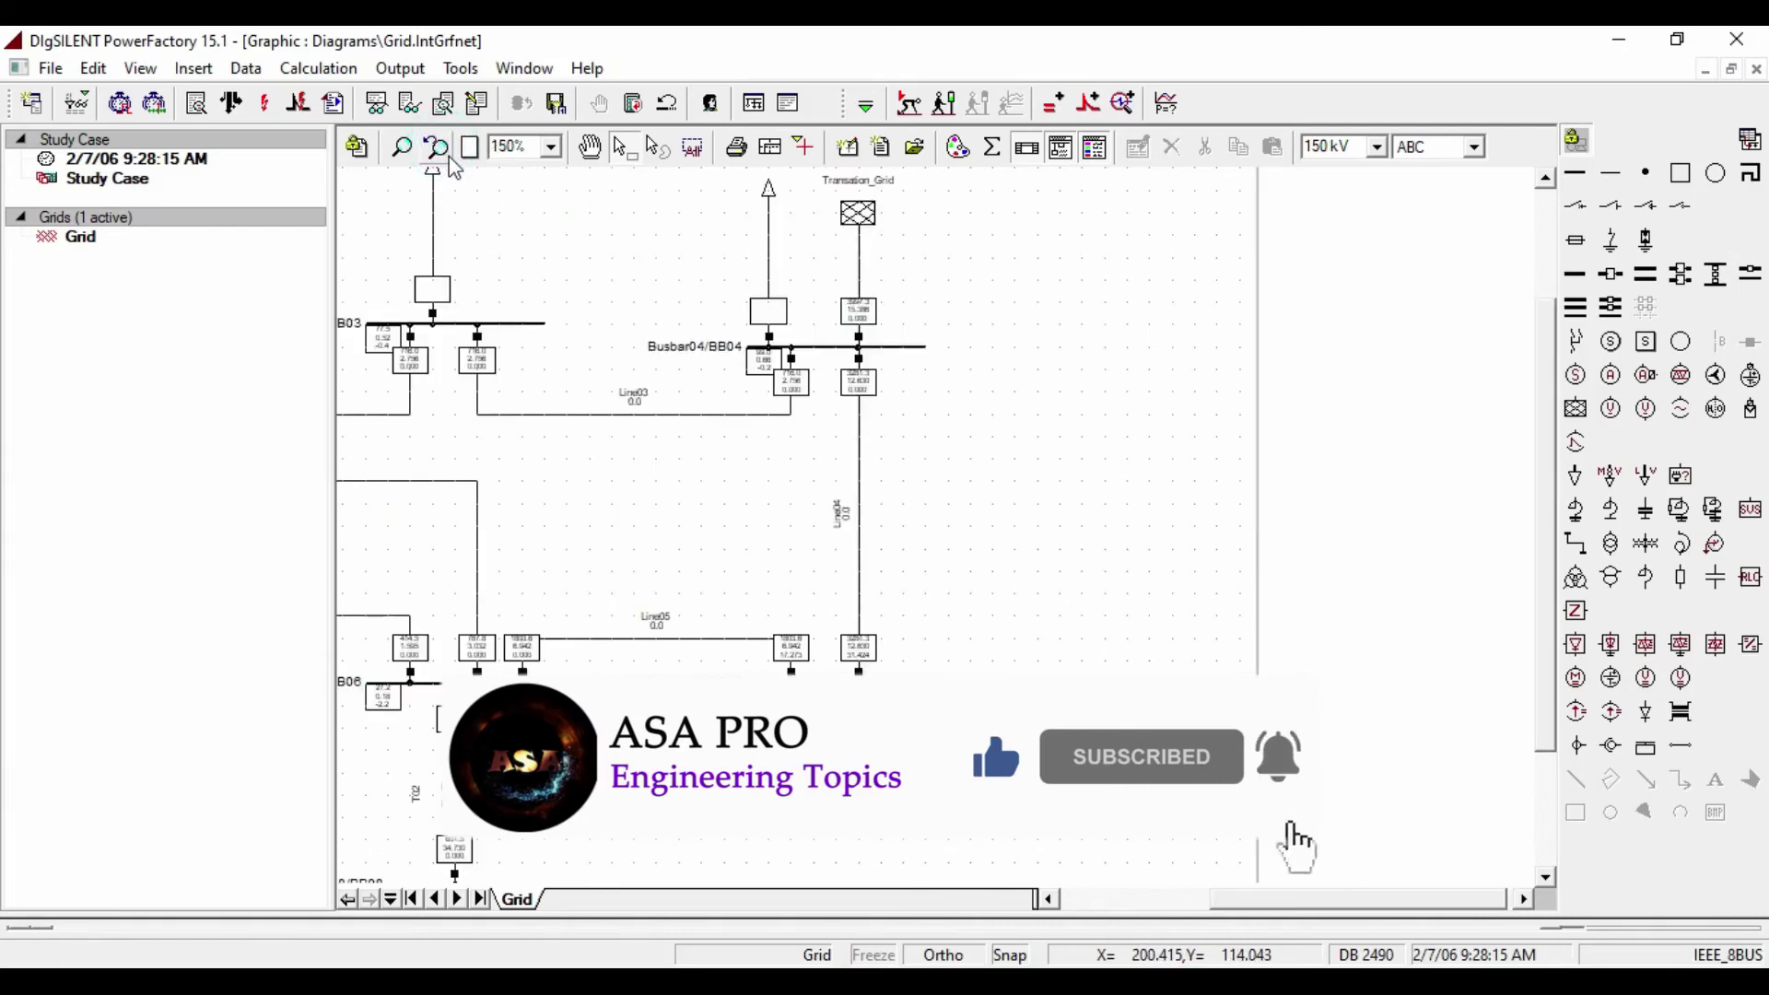
{"action": "left_click", "coordinate": [442, 153]}
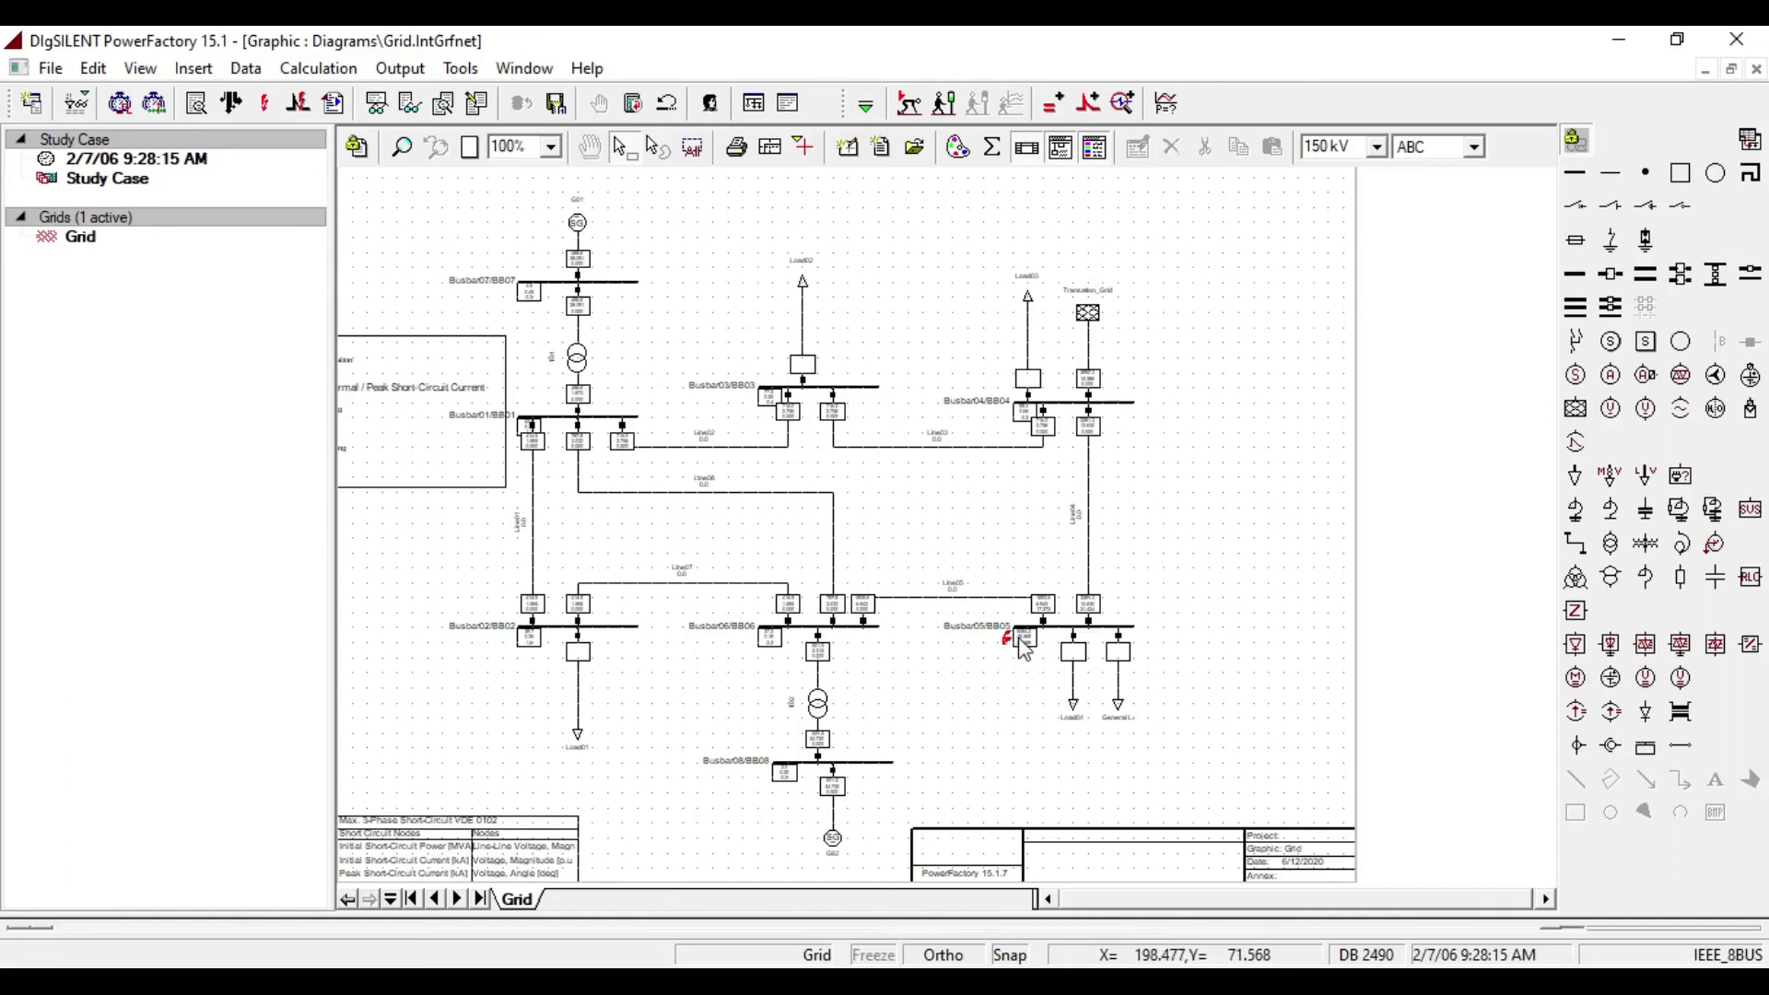
{"action": "mouse_move", "coordinate": [1025, 647]}
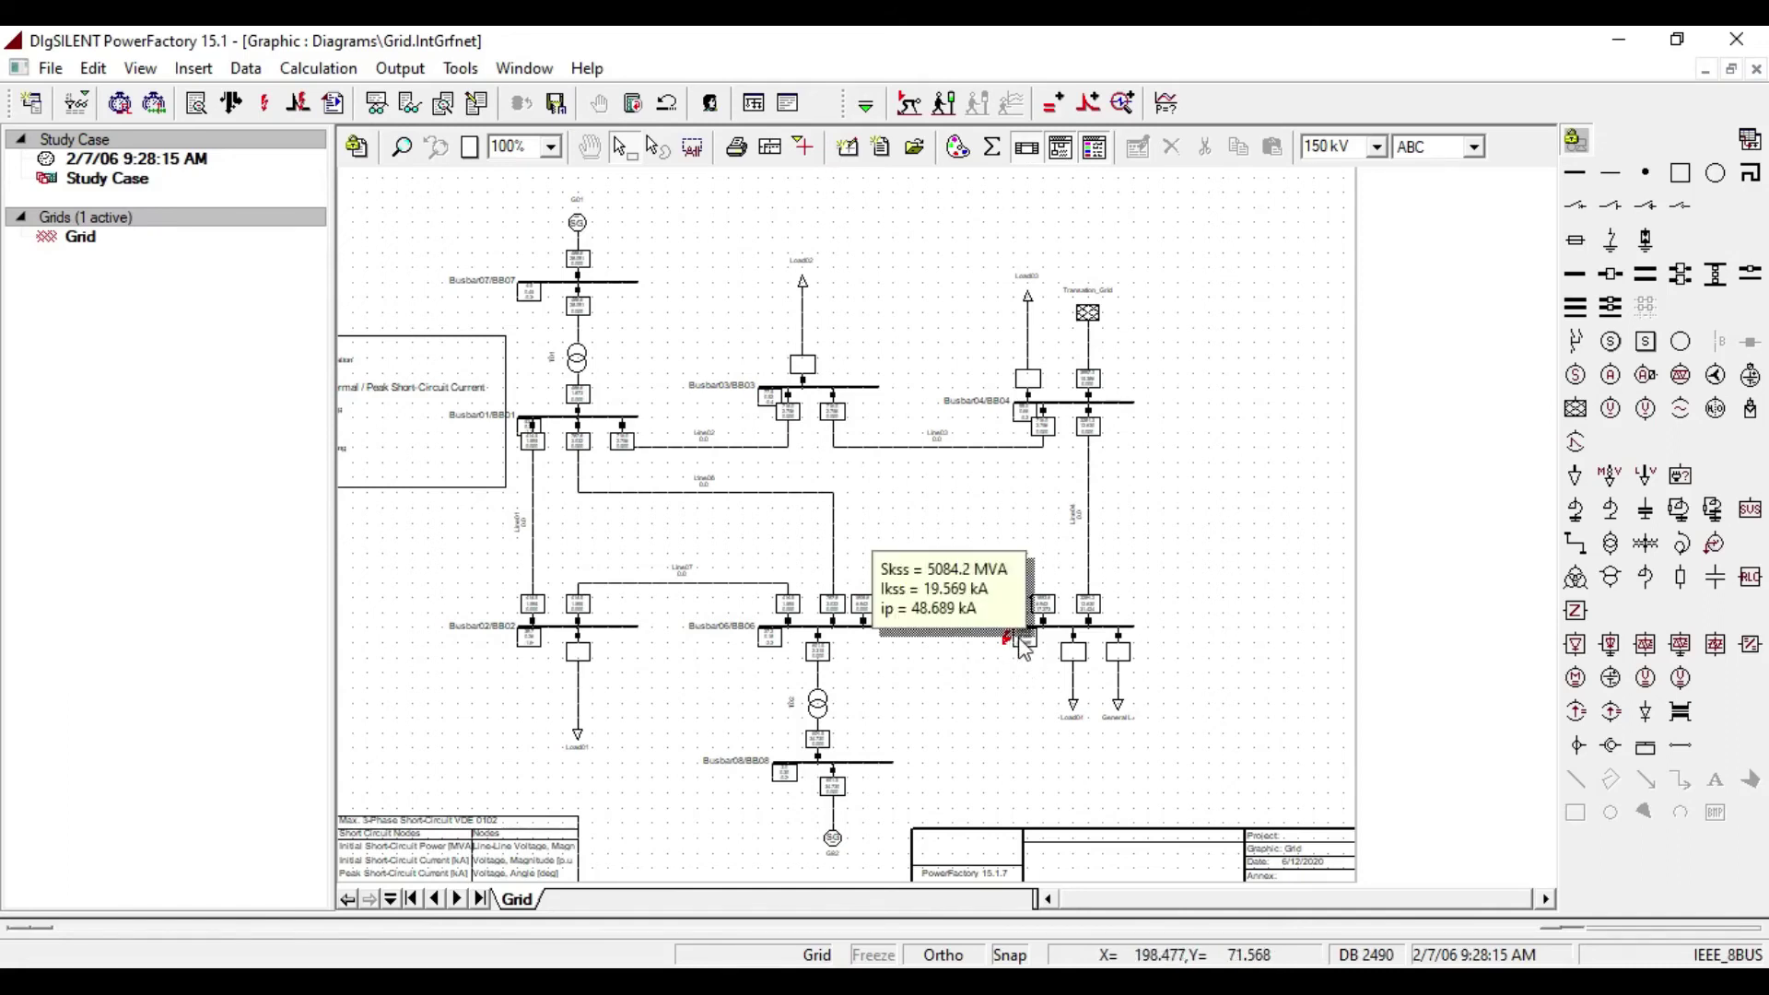